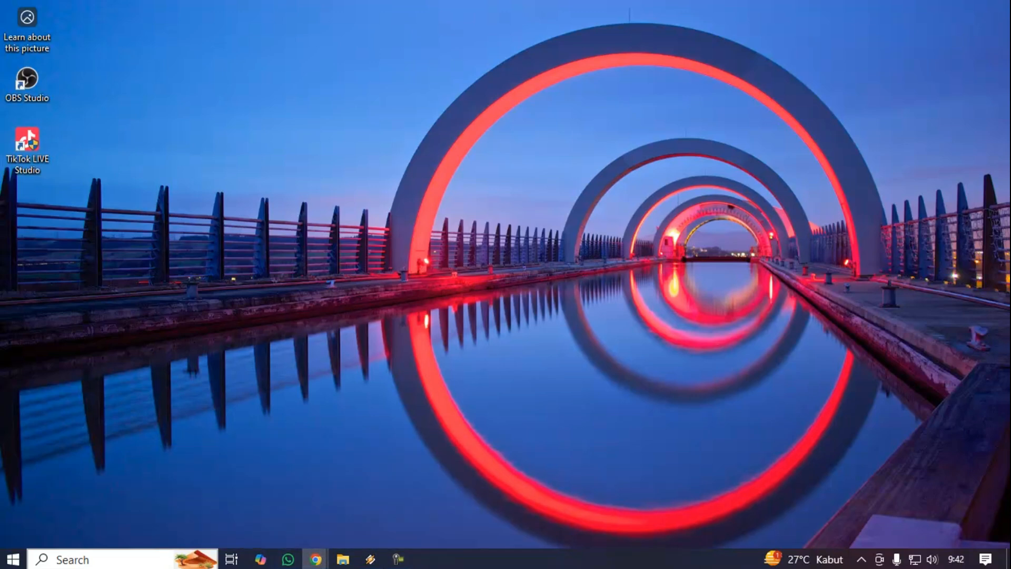
Drag the Chrome window in from the left edge so the Google new-tab page shows
drag(0, 87, 501, 47)
Maximize Chrome and search Google for 'obs download'
double_click(516, 41)
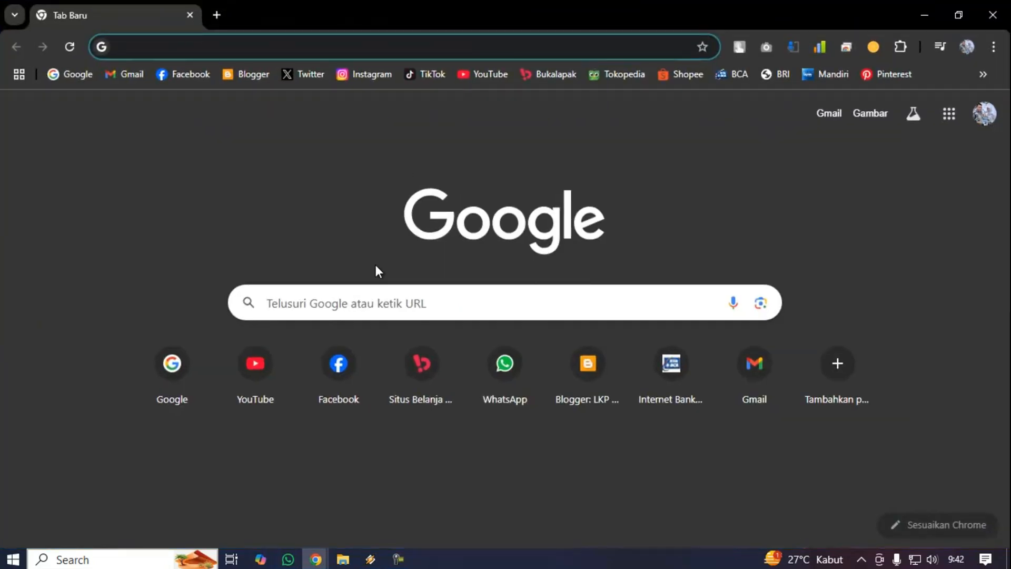
click(364, 300)
text(o)
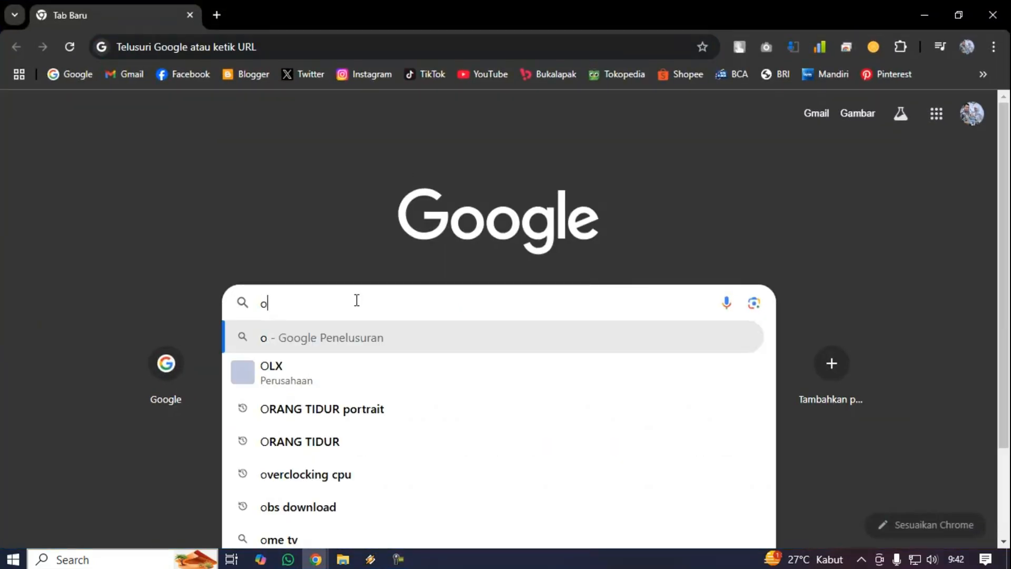
text(bs download)
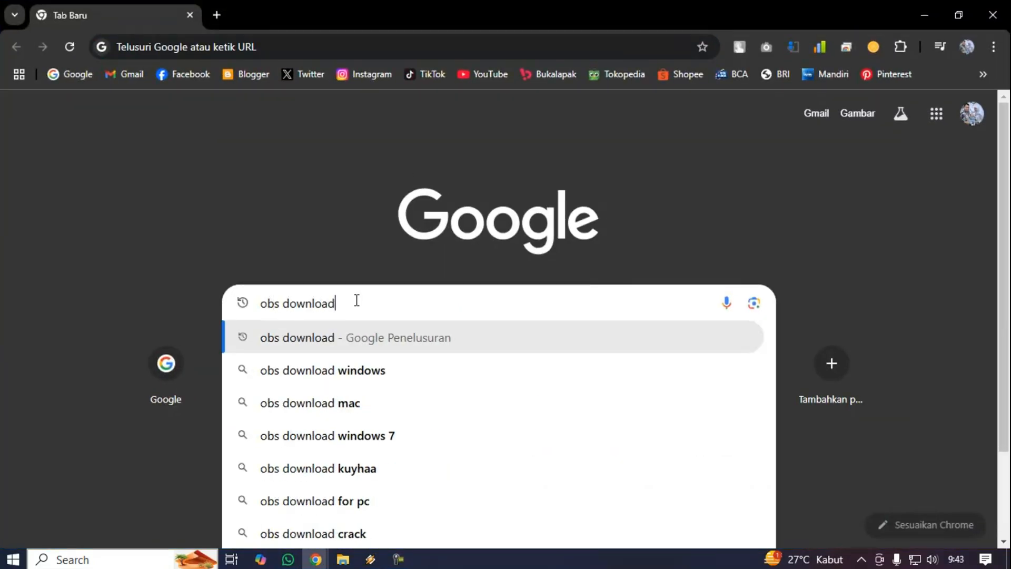
key(Return)
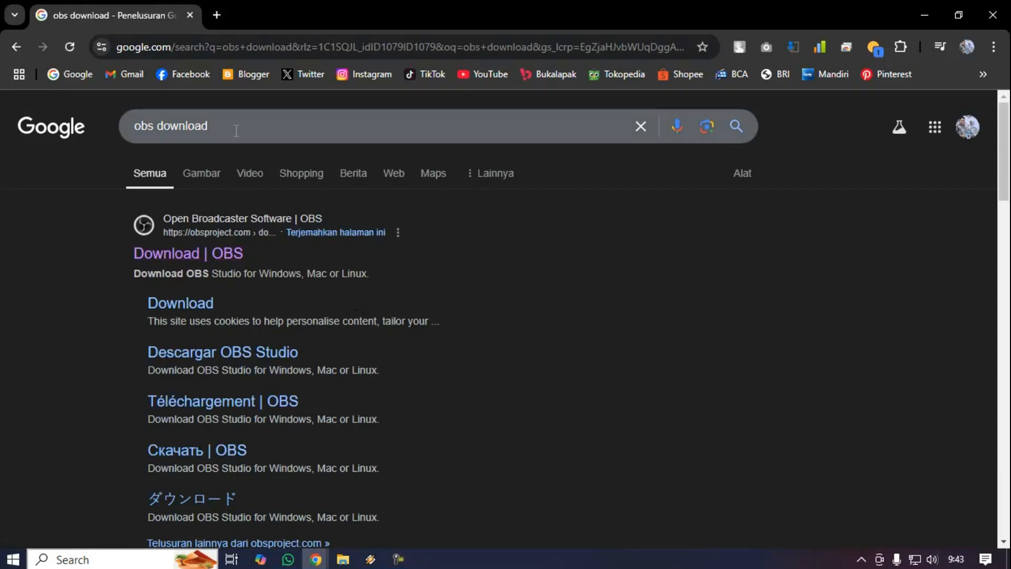
Replace the query with the 'tiktok studio' suggestion, search, then close Chrome
drag(238, 129, 124, 125)
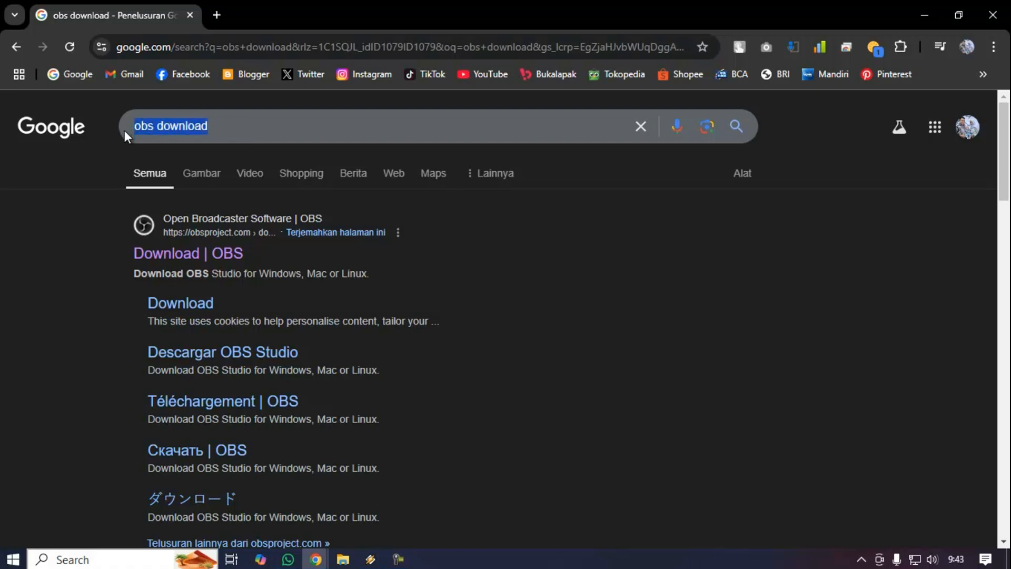
text(tik)
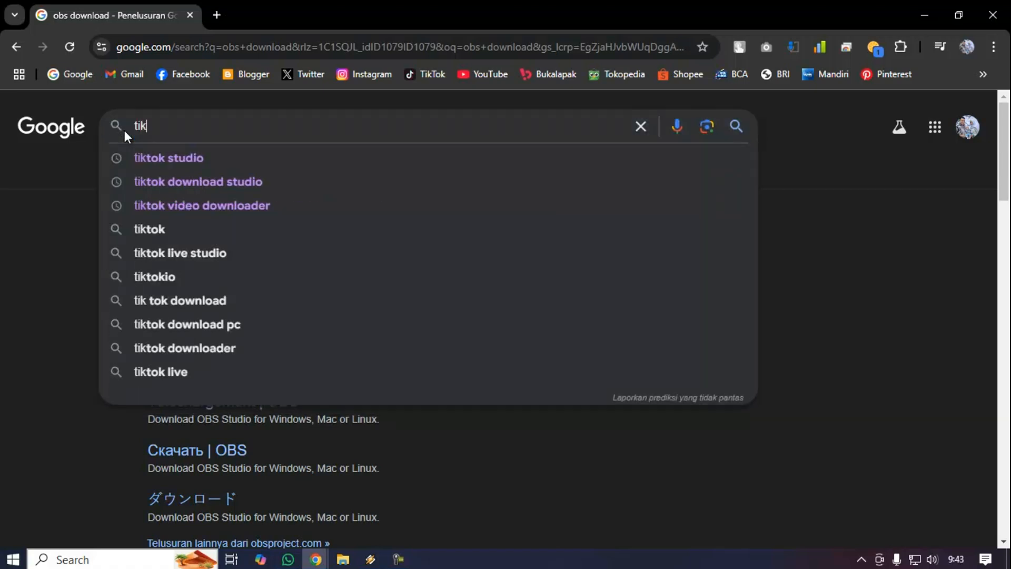
key(Down)
key(Return)
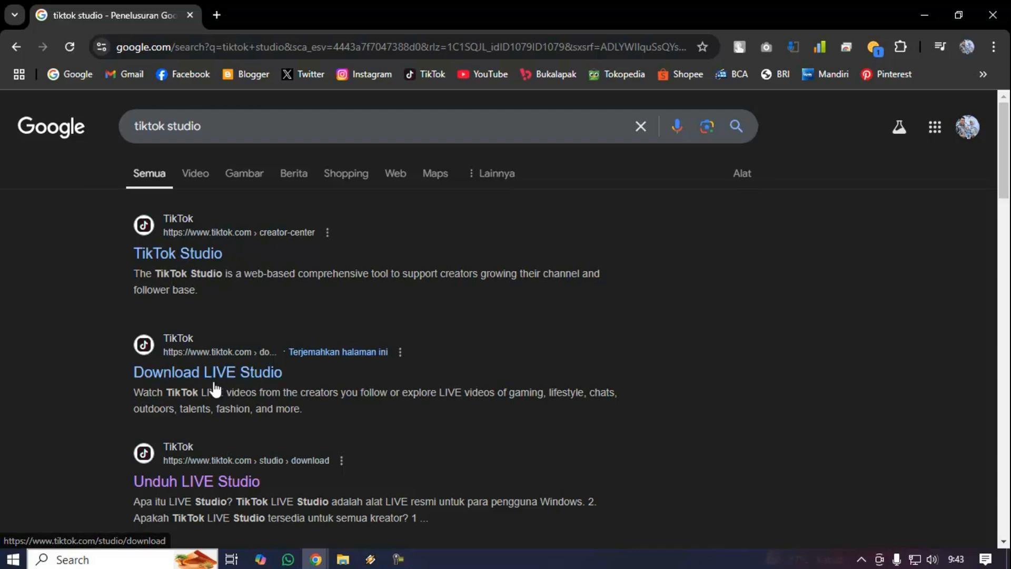
click(993, 17)
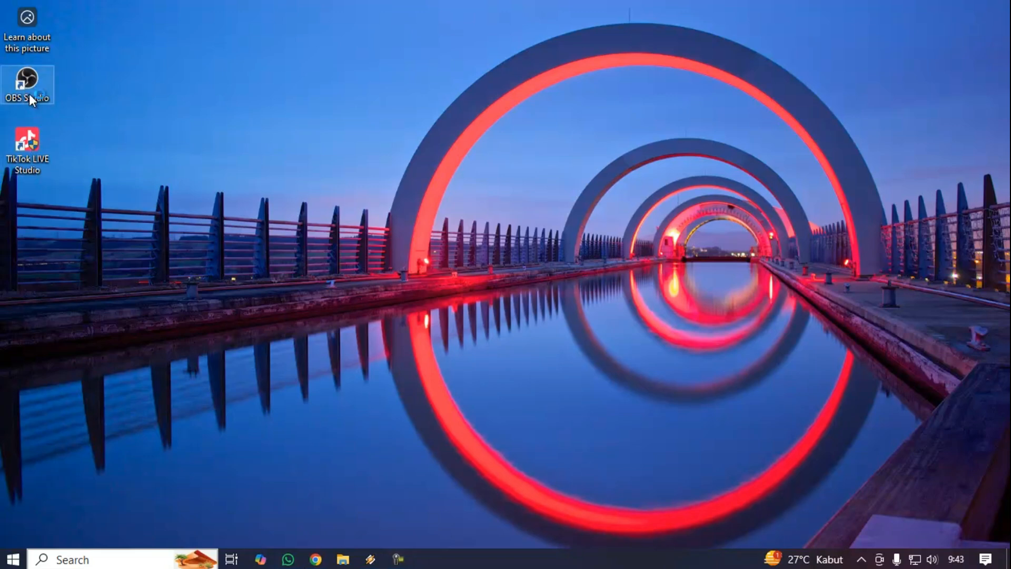
Launch TikTok LIVE Studio from its desktop icon and wait for the 8-source portrait scene
double_click(37, 143)
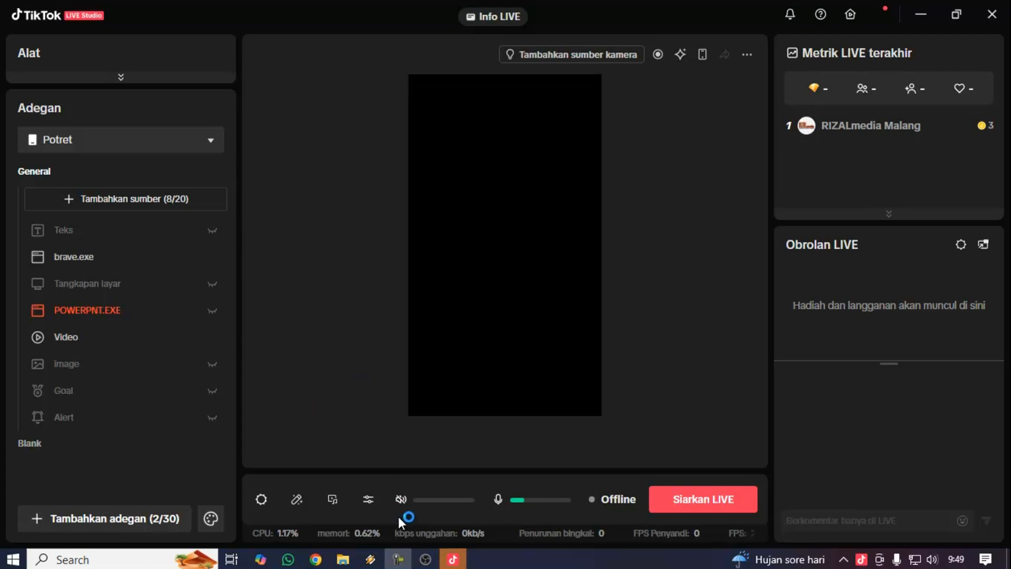
Check OBS Studio, then return to TikTok LIVE Studio showing the Discord announcement
click(425, 558)
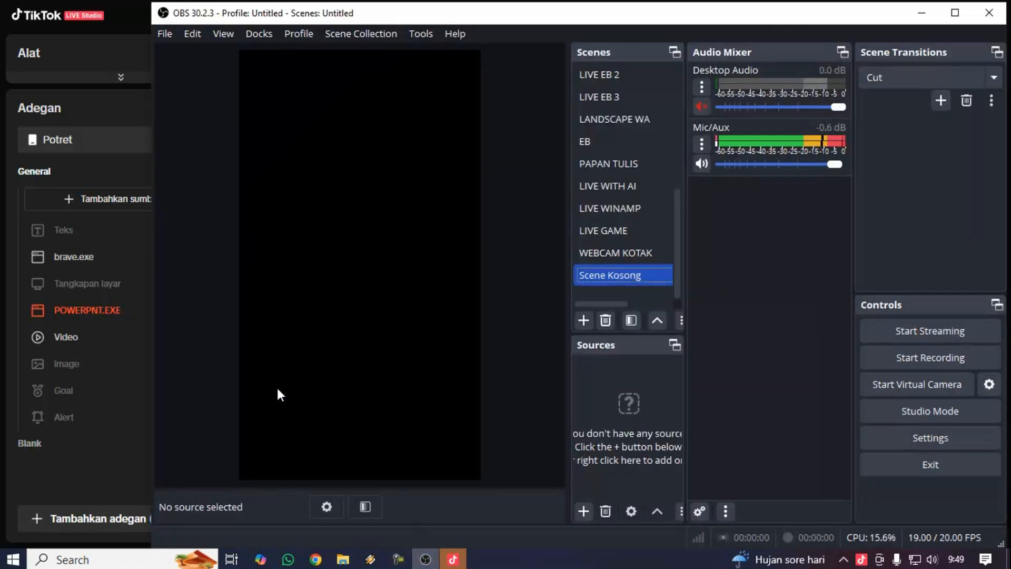
click(453, 559)
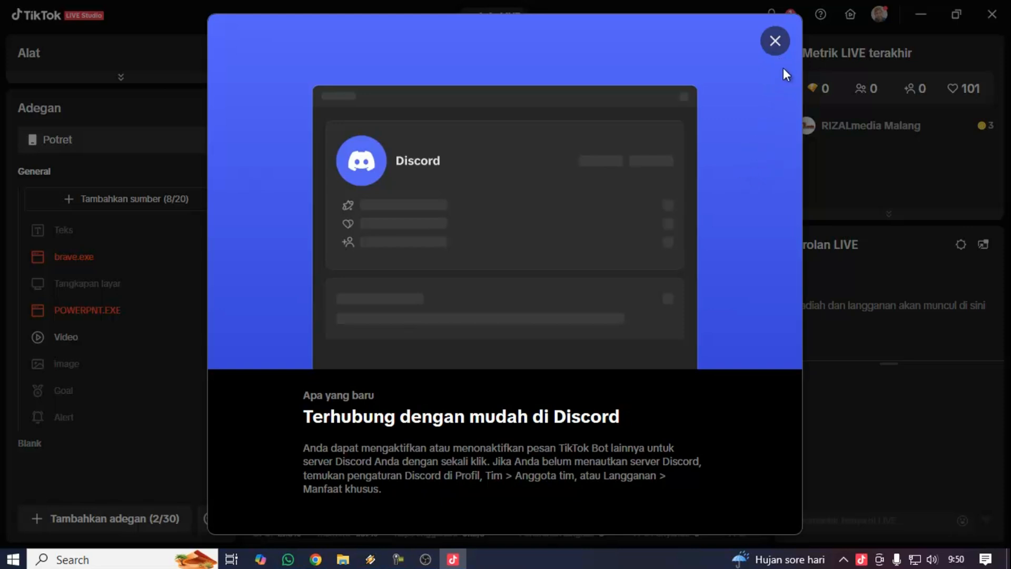
Dismiss the Discord announcement and compare the video preview between OBS and TikTok LIVE Studio
click(775, 41)
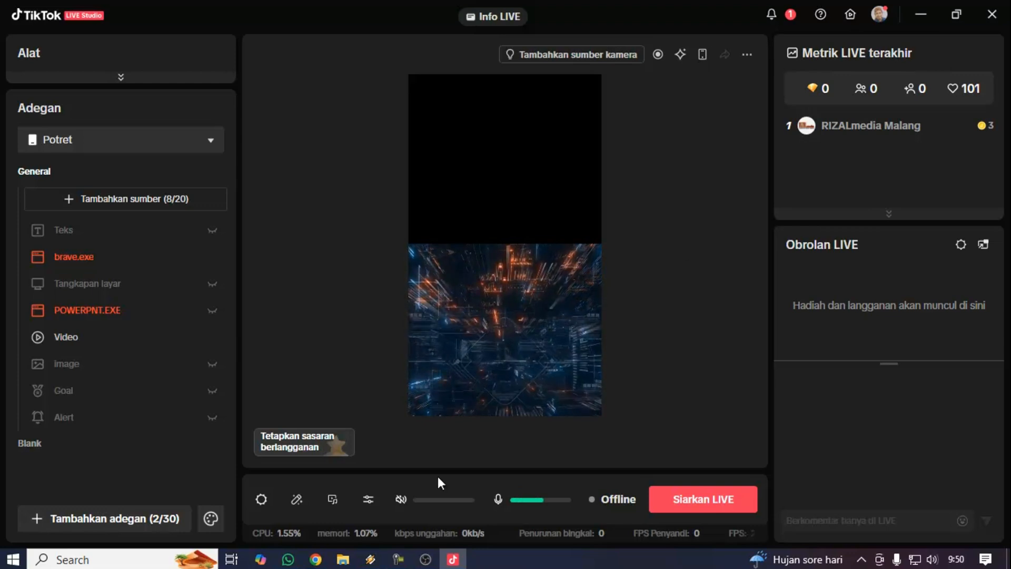
click(426, 561)
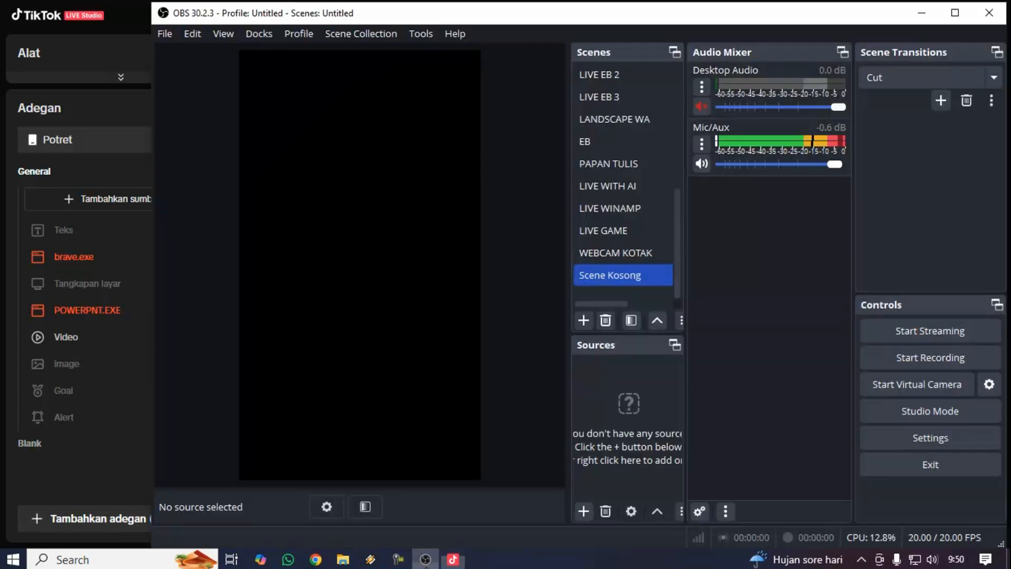
click(452, 561)
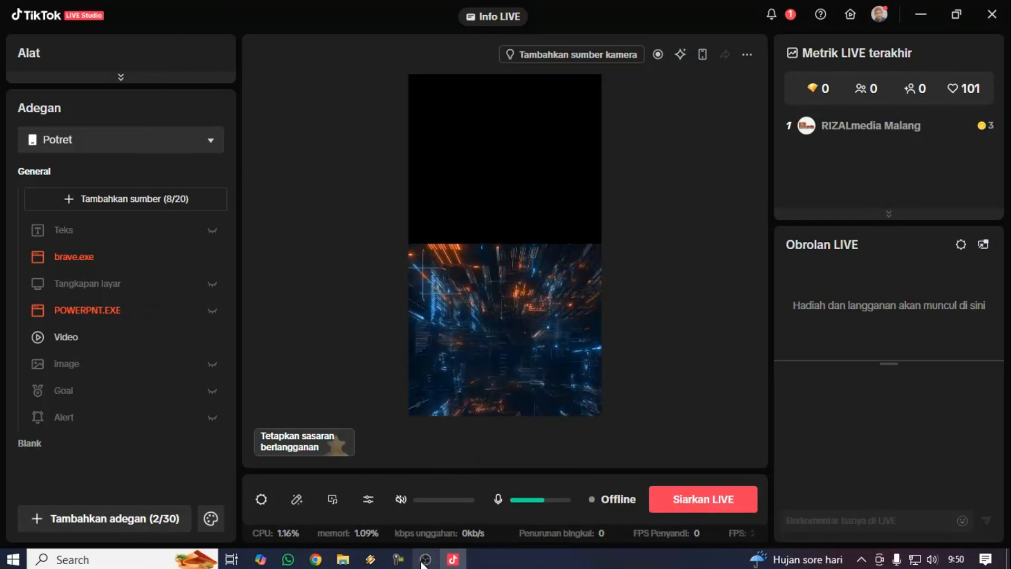
click(426, 559)
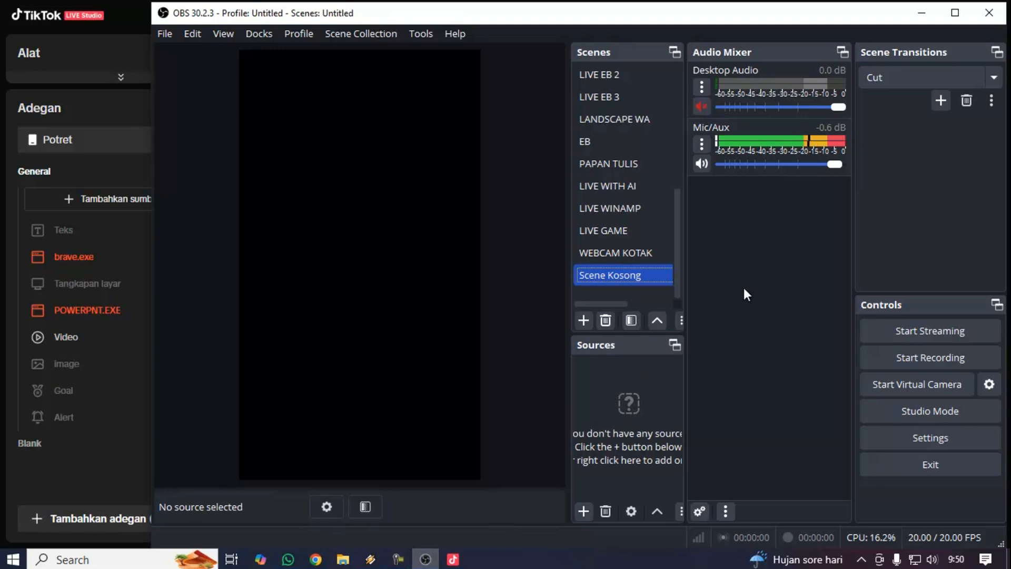
click(452, 559)
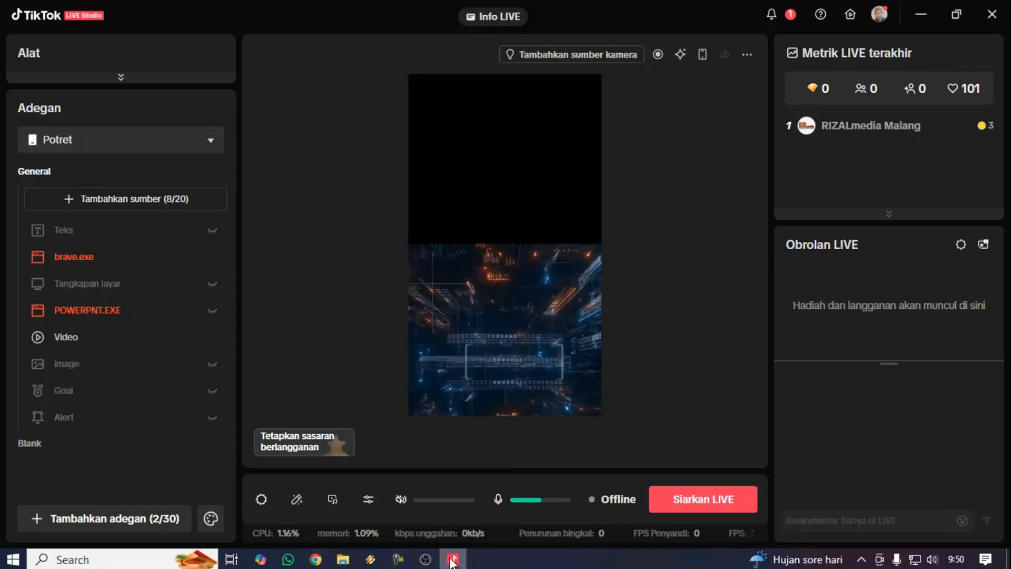
Bring the Chrome window with YouTube to the front and maximize it
click(424, 561)
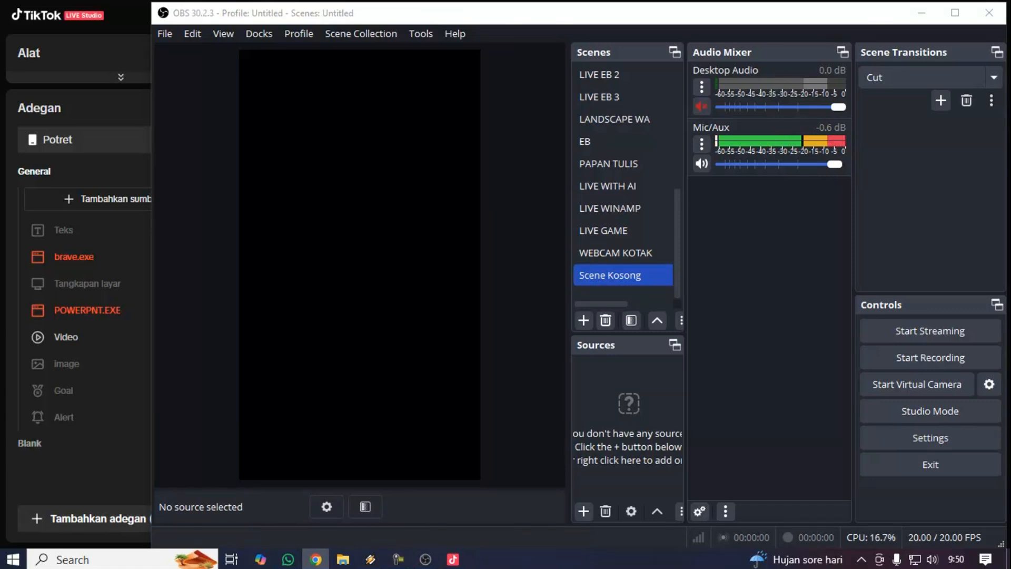
drag(0, 39, 459, 20)
double_click(606, 36)
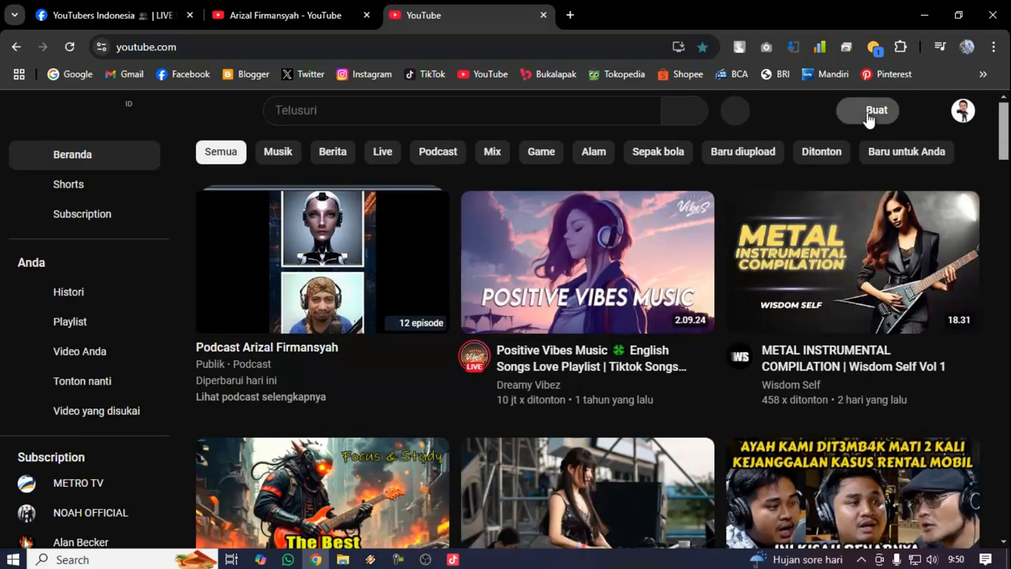
Choose Live streaming from YouTube's Buat menu to open YouTube Studio streaming
click(869, 116)
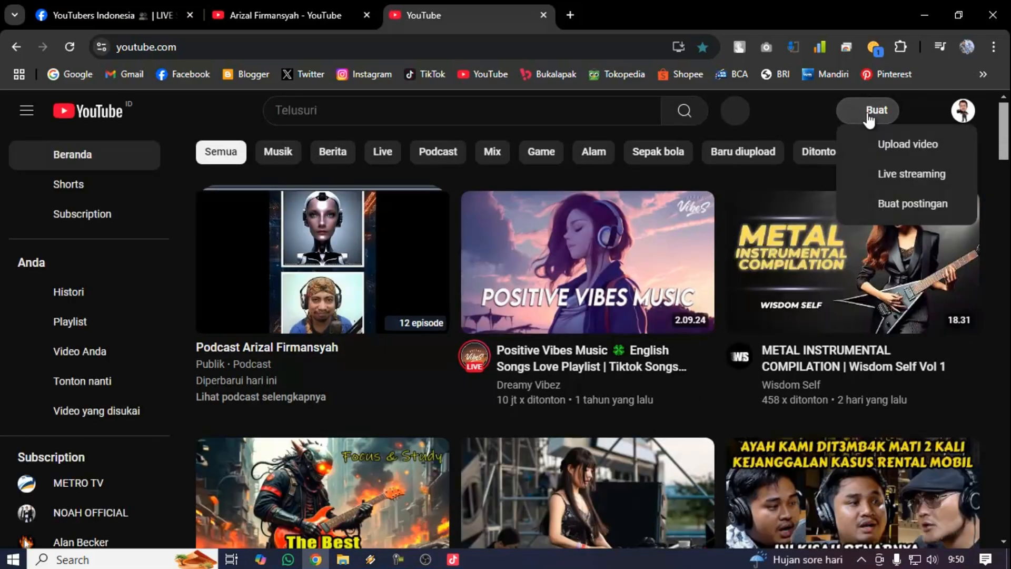
click(878, 173)
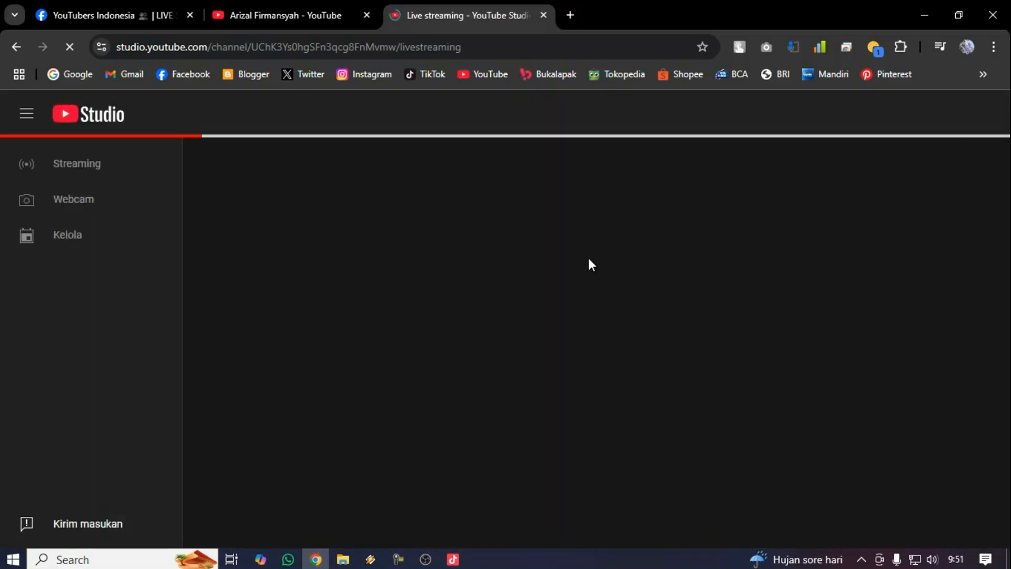
Open Streaming in the sidebar, then the Kelola page showing no upcoming streams
click(98, 176)
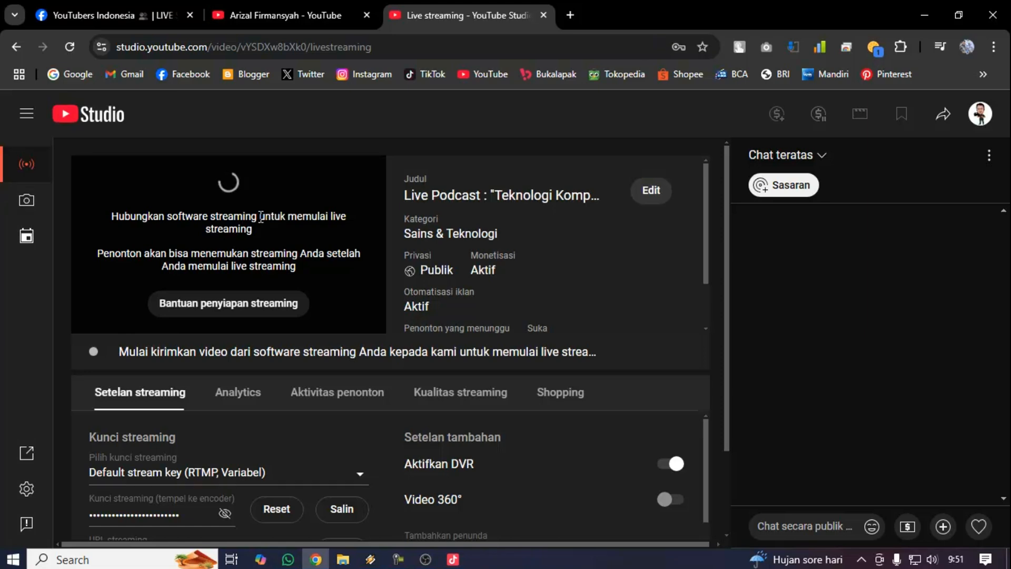
click(30, 244)
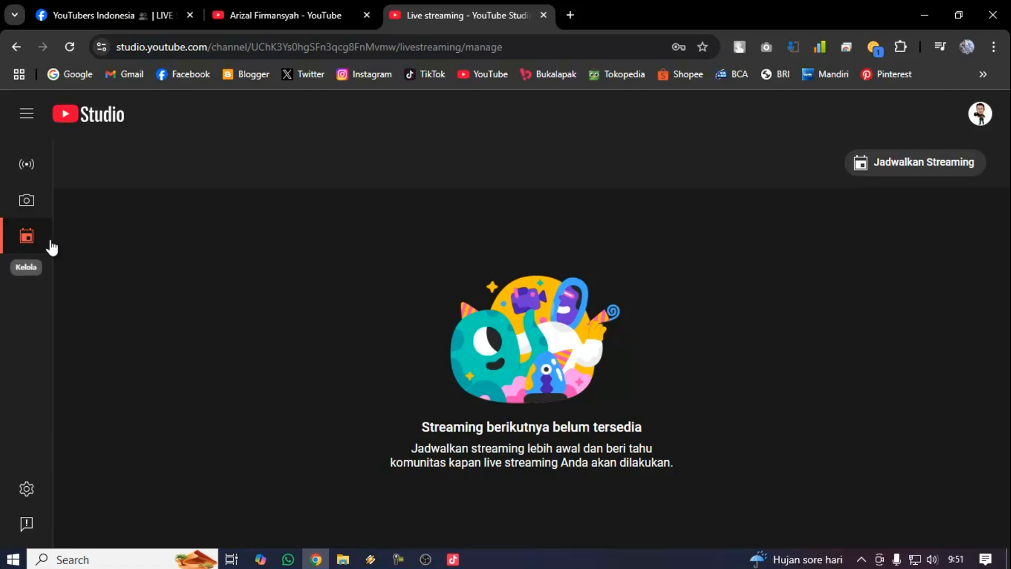
Schedule a new stream reusing the previous stream's settings and look over the form
click(901, 164)
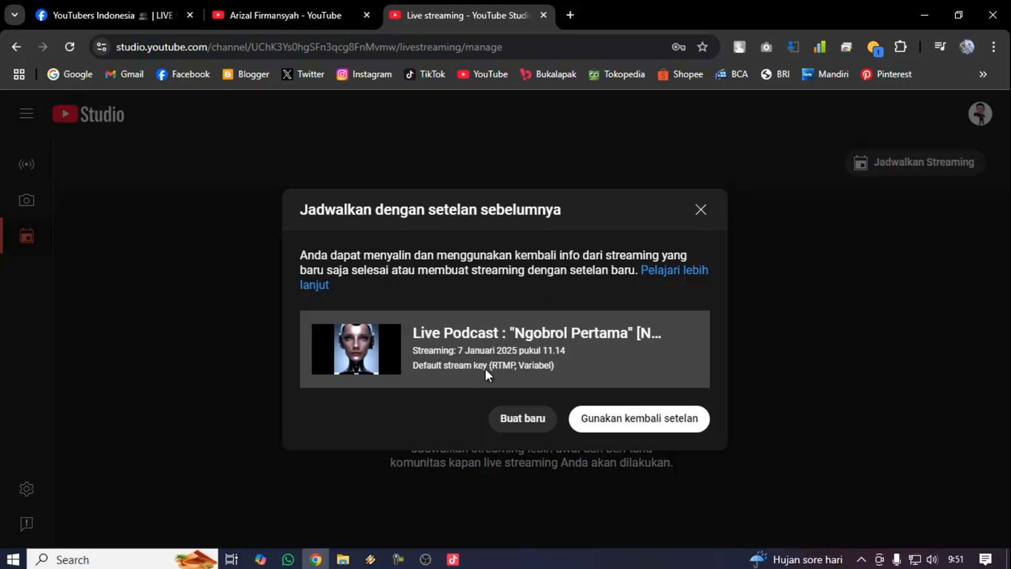
click(633, 421)
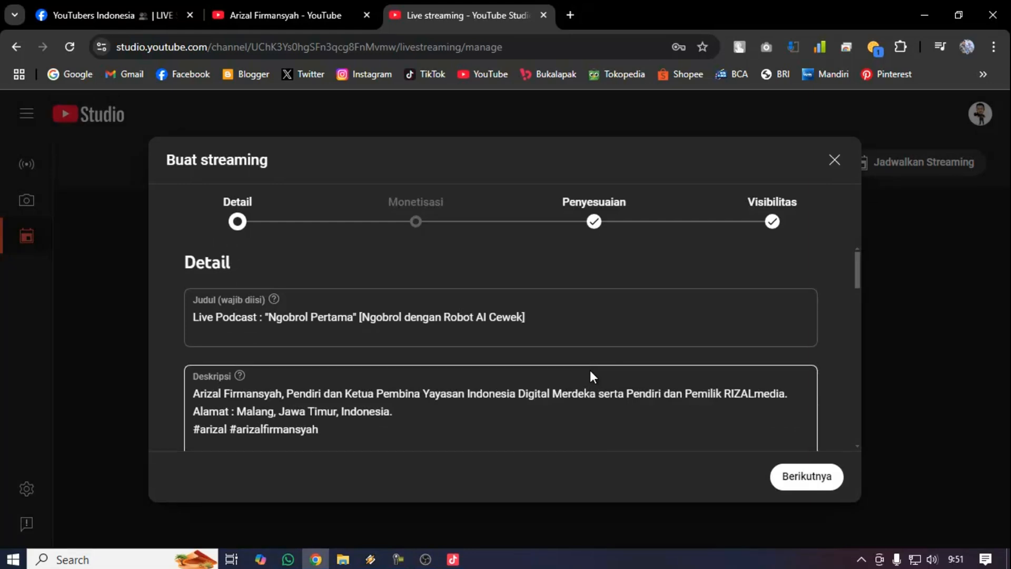
scroll(590, 372, down, 3)
scroll(590, 369, down, 10)
scroll(590, 369, up, 12)
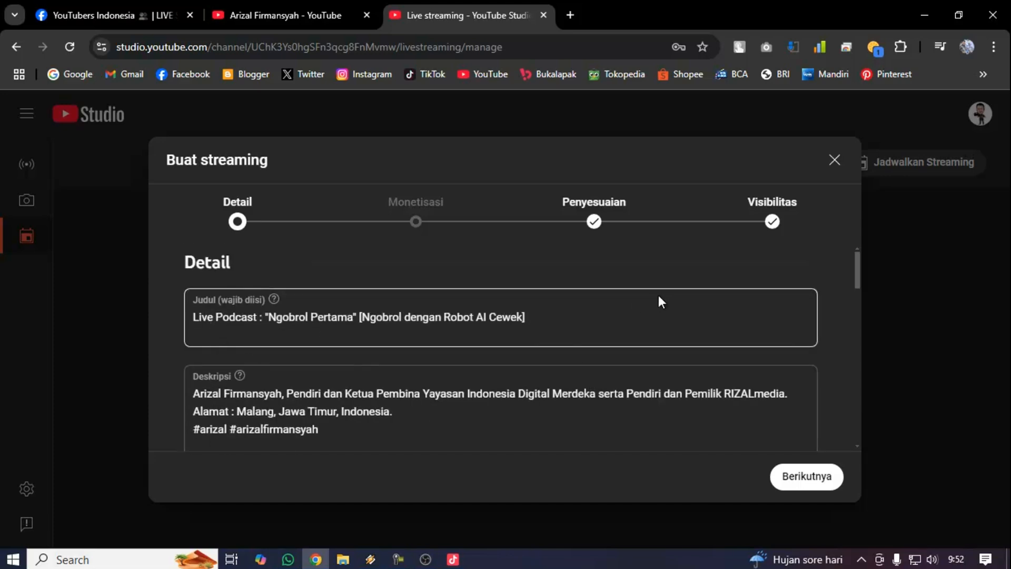
scroll(648, 302, down, 3)
scroll(647, 302, up, 2)
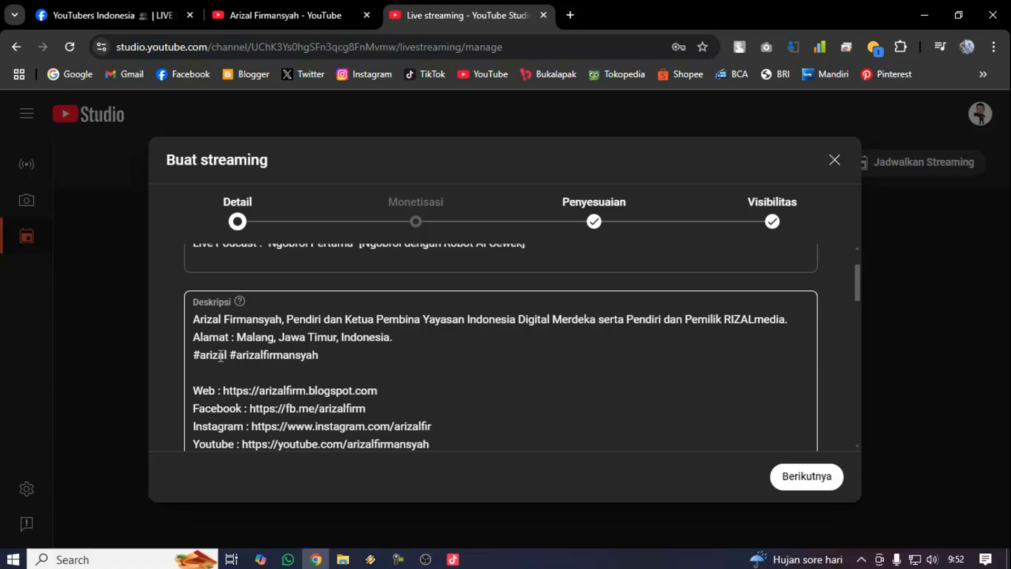
Review the description's hashtag line, bio and social links, scrolling down through the dialog
drag(196, 354, 328, 357)
click(329, 357)
scroll(329, 358, down, 1)
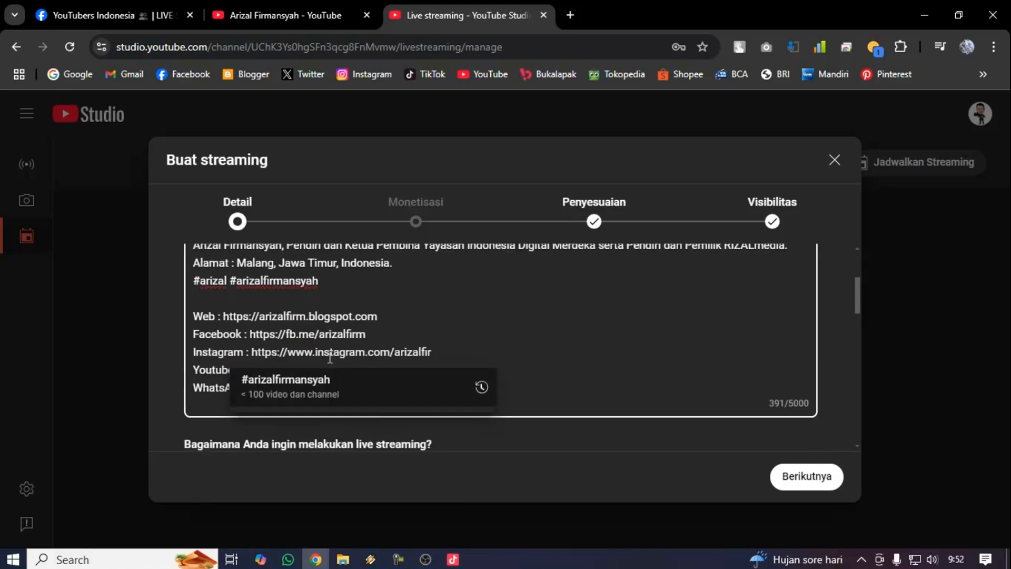
scroll(423, 296, up, 2)
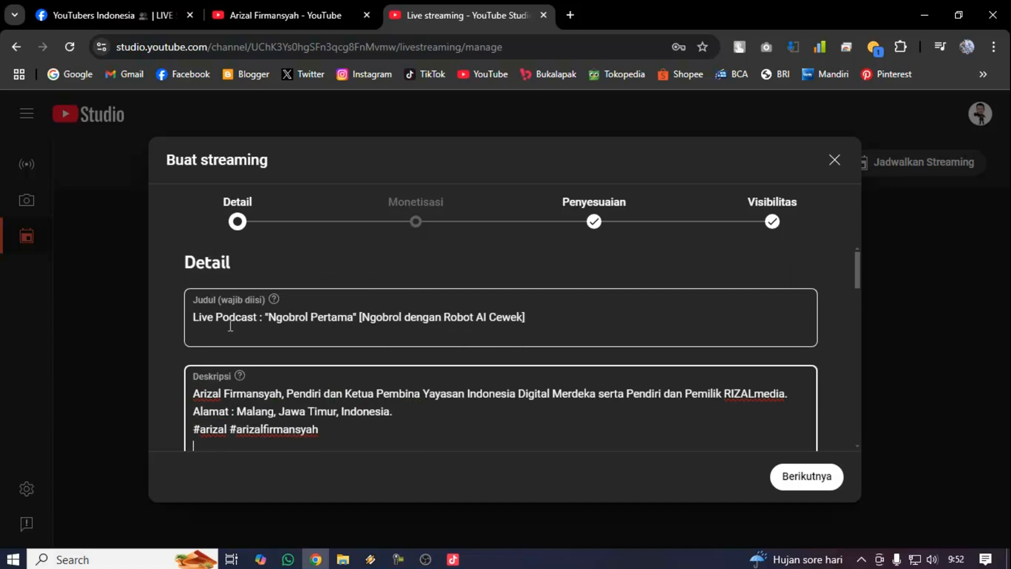
scroll(336, 326, down, 1)
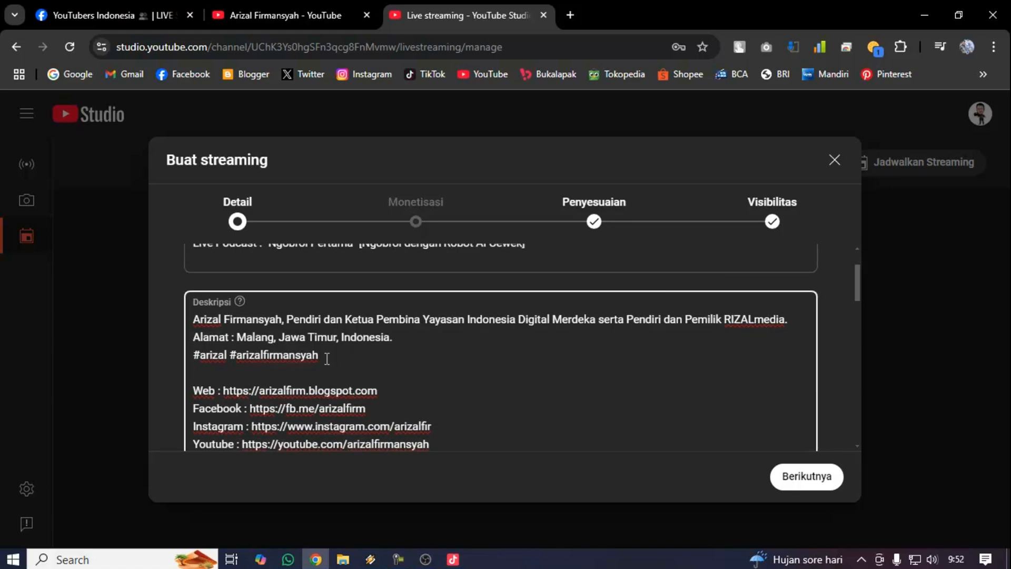
scroll(318, 351, up, 1)
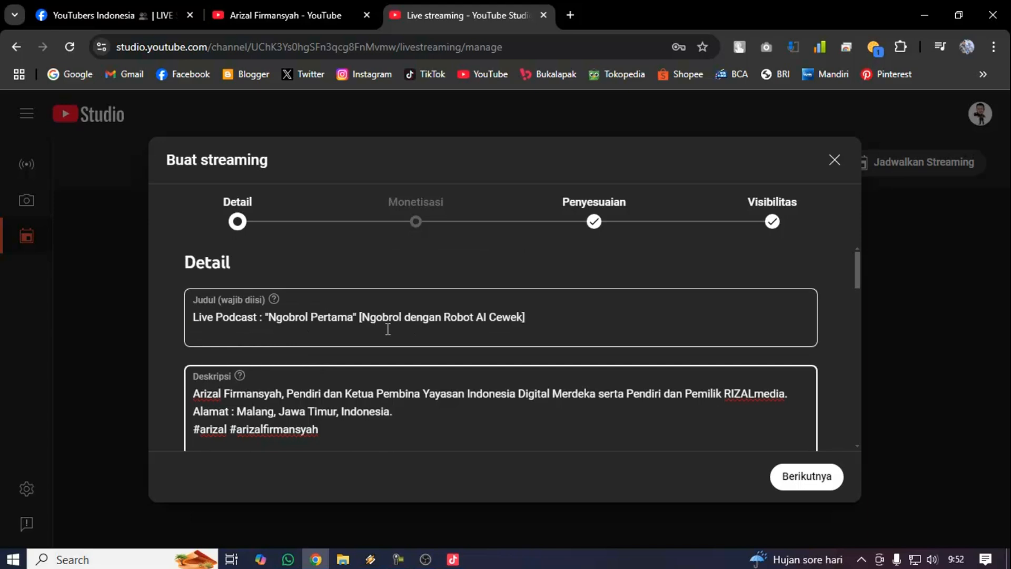
scroll(387, 329, down, 3)
scroll(387, 328, up, 2)
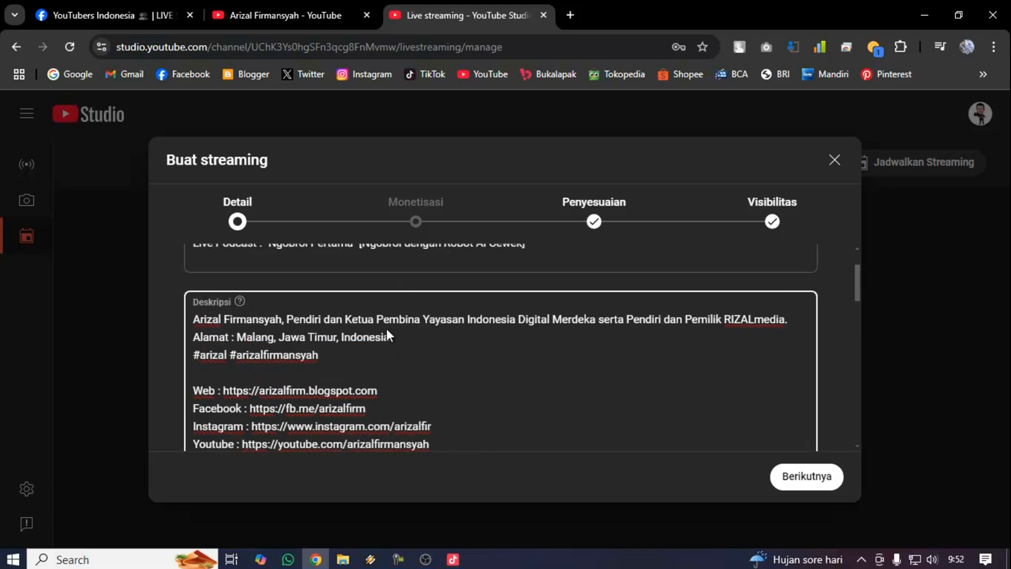
scroll(387, 329, down, 3)
scroll(388, 328, up, 4)
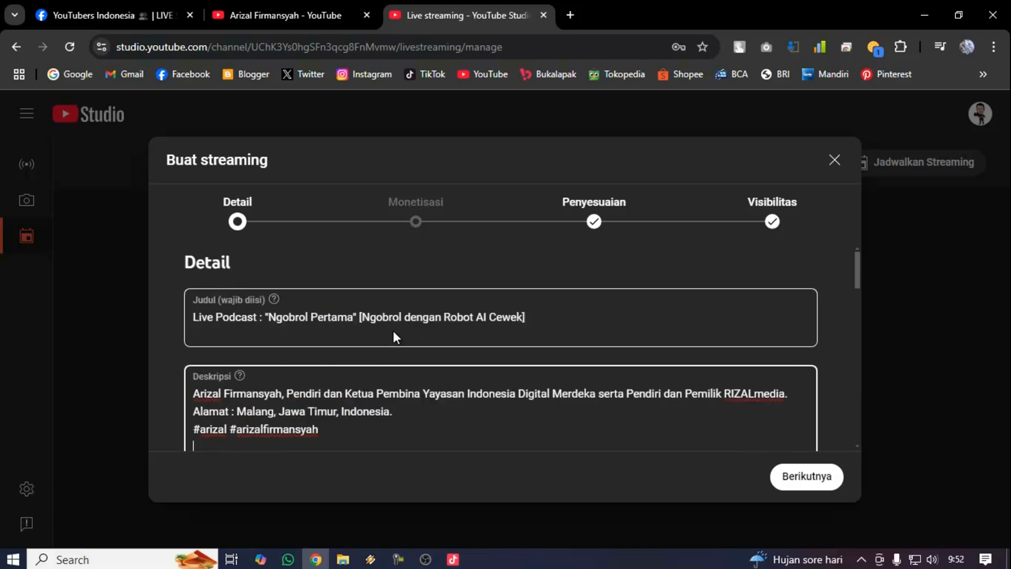
scroll(334, 336, down, 3)
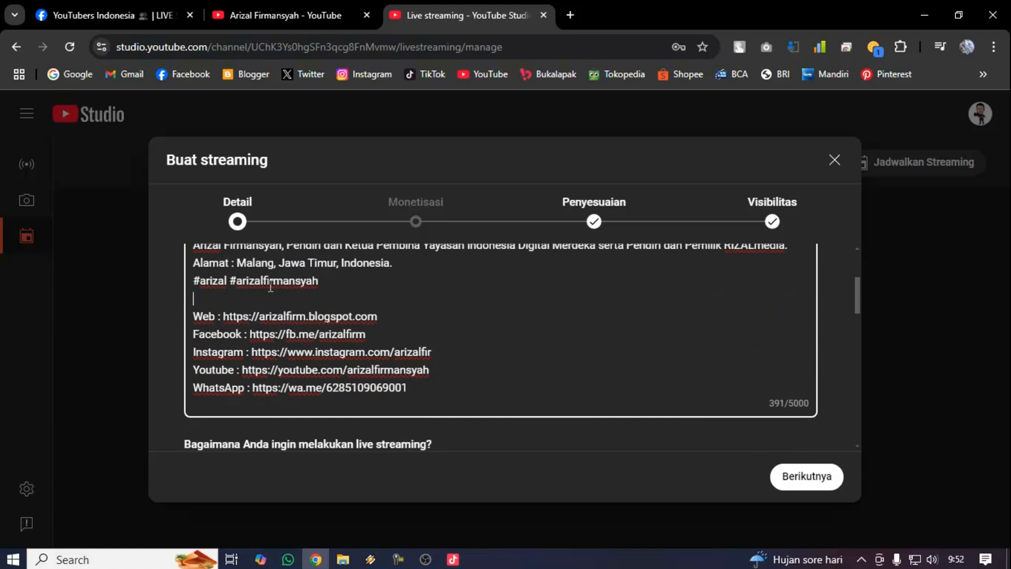
scroll(280, 296, down, 2)
scroll(279, 297, down, 3)
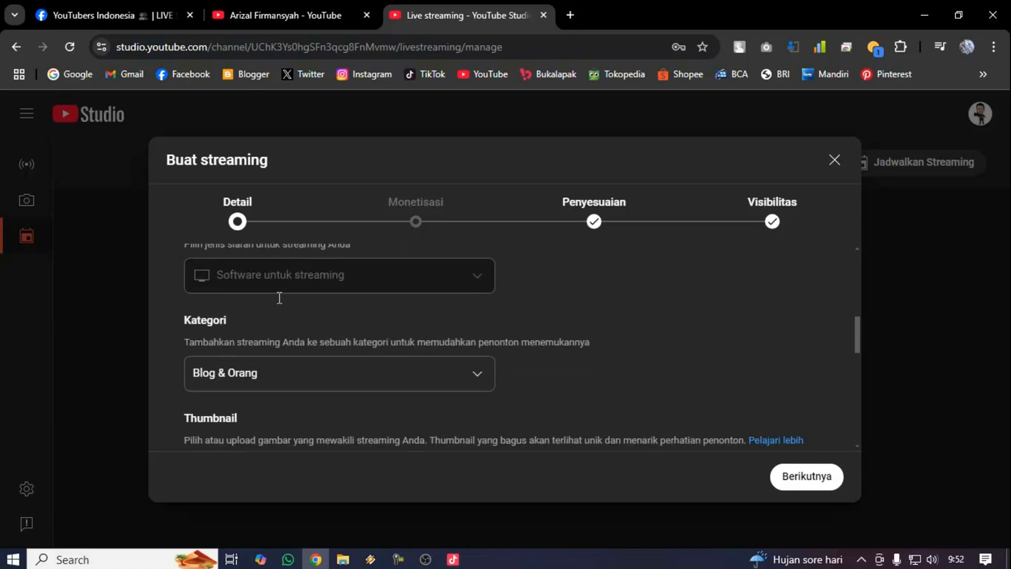
scroll(277, 295, down, 2)
scroll(277, 295, up, 4)
scroll(278, 297, down, 2)
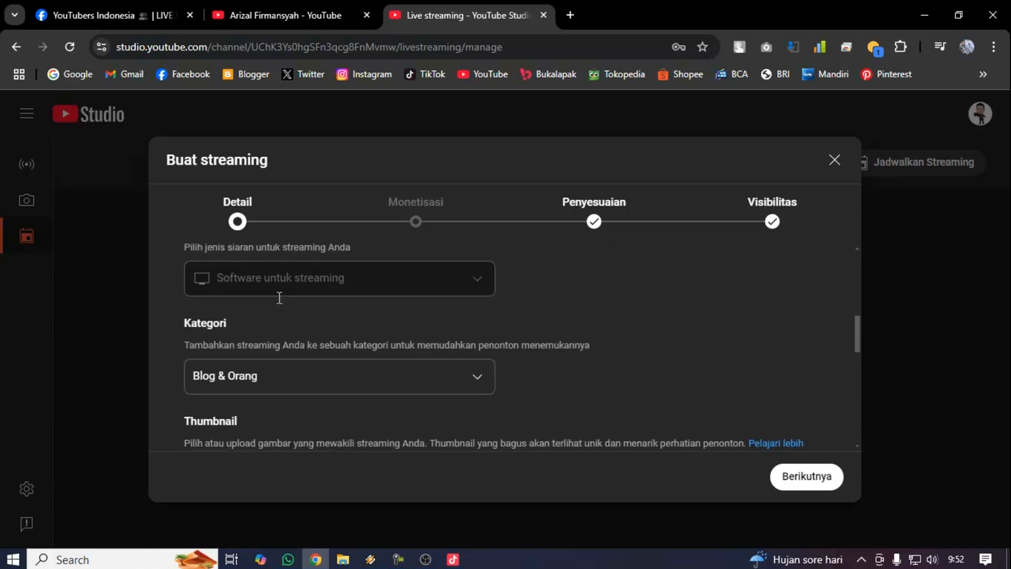
Pick Sains & Teknologi in the Kategori dropdown and review the thumbnail and playlists
click(259, 376)
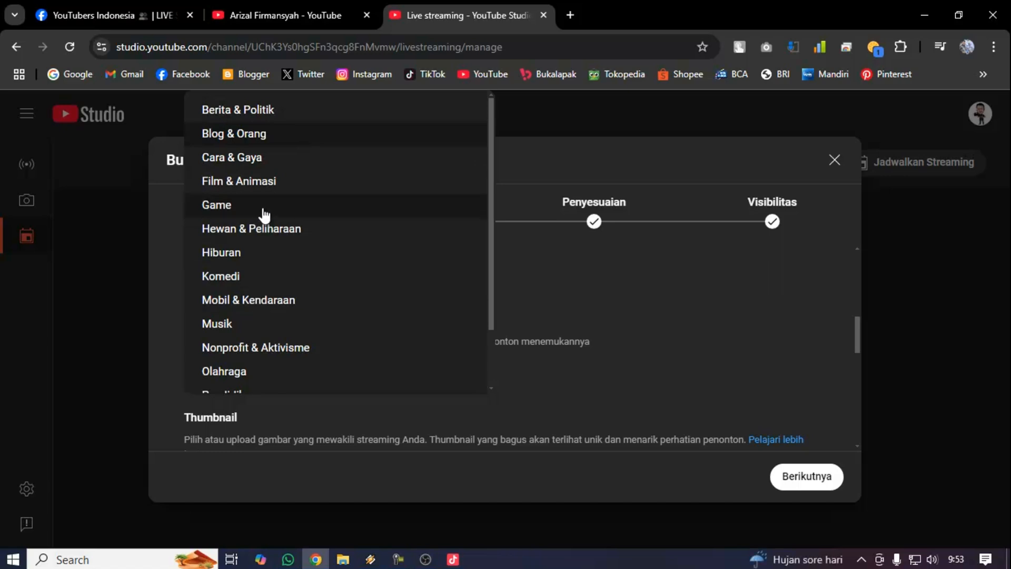
scroll(257, 327, down, 2)
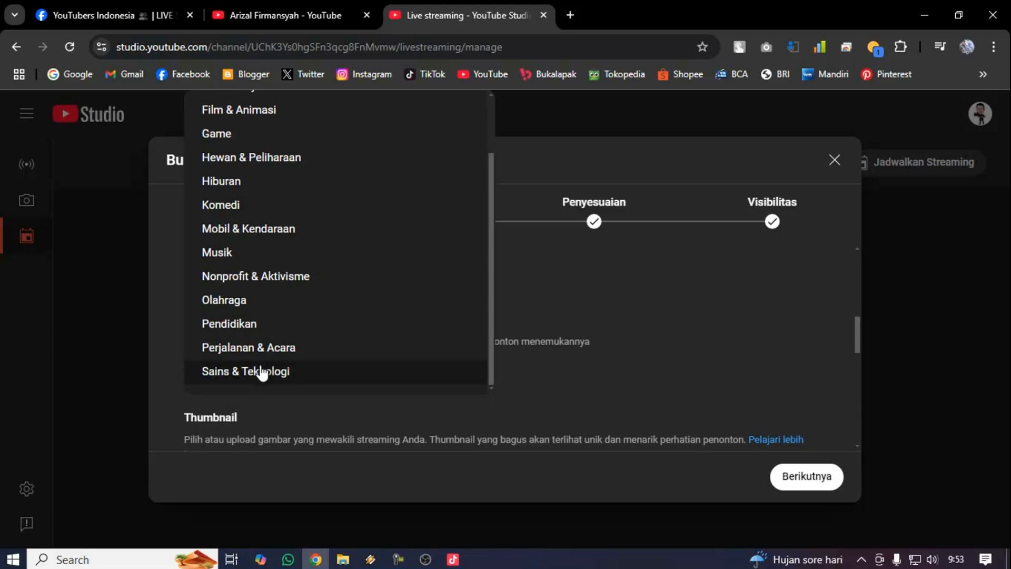
click(276, 376)
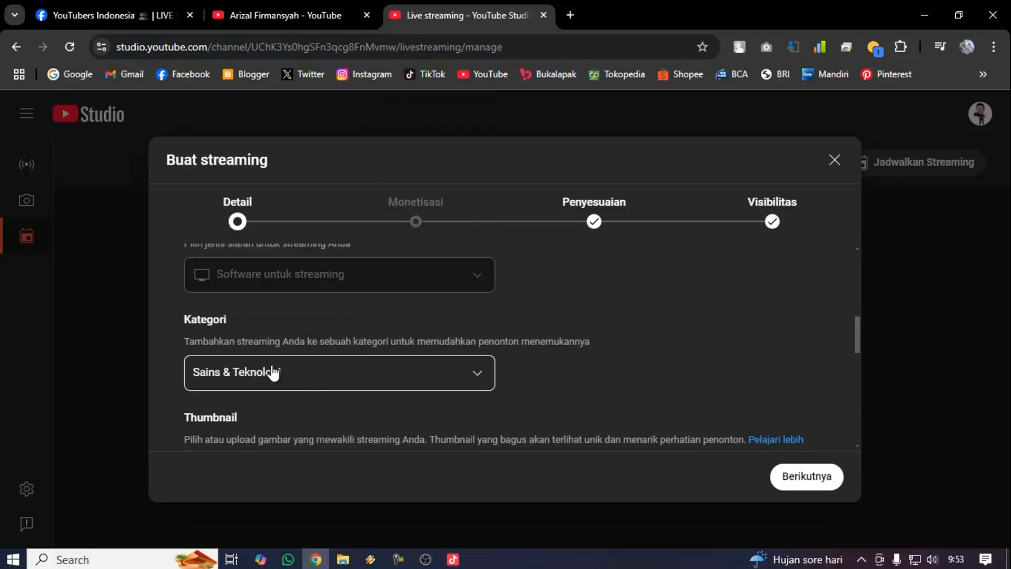
scroll(266, 324, down, 4)
scroll(267, 324, up, 1)
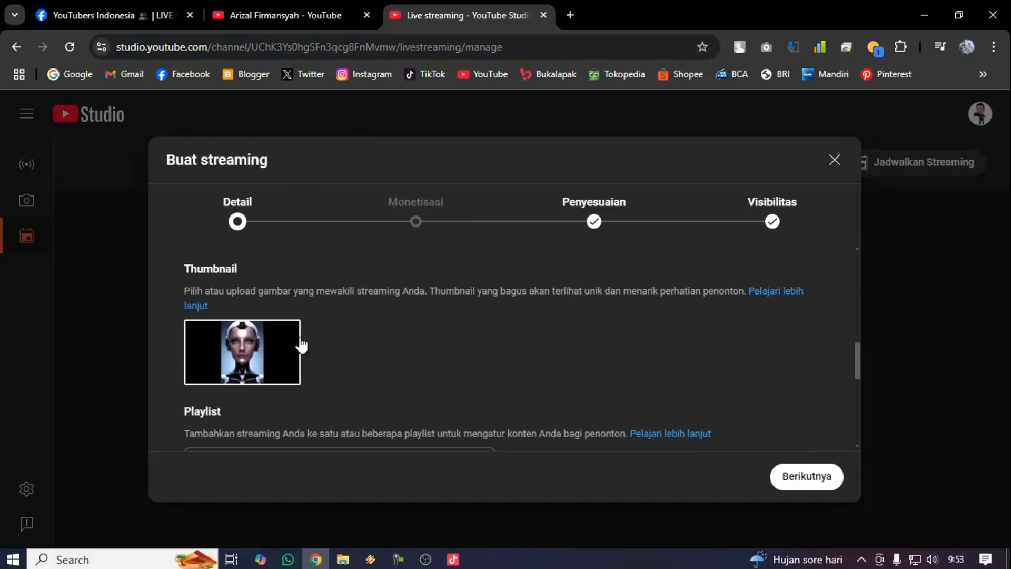
scroll(268, 358, up, 10)
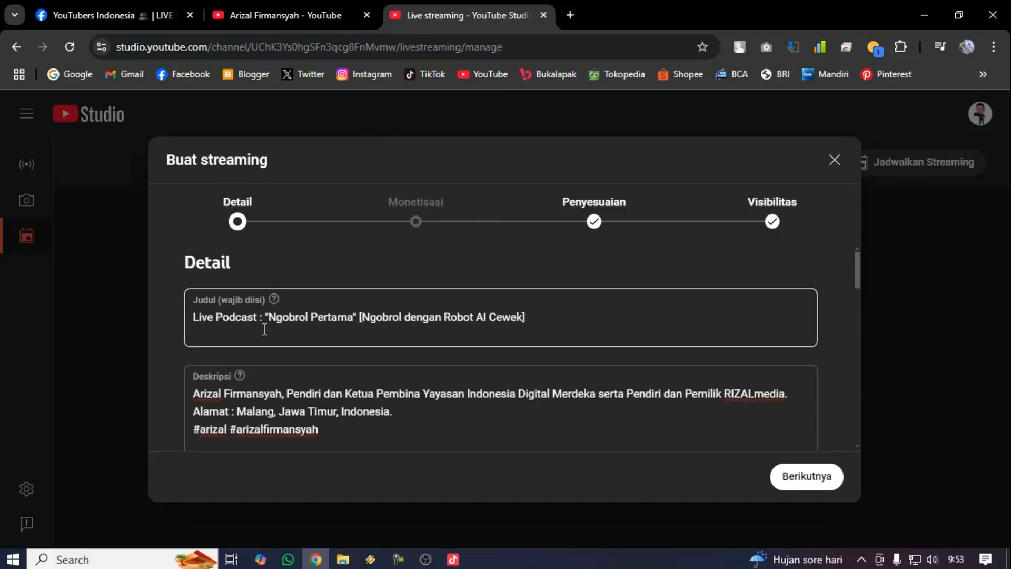
scroll(379, 353, down, 12)
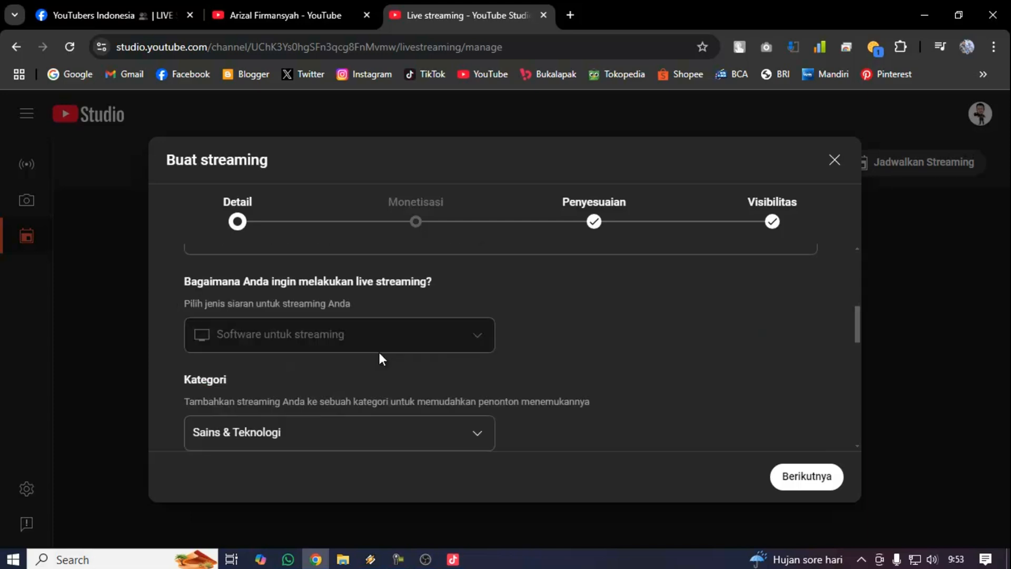
scroll(337, 350, up, 4)
scroll(313, 352, down, 3)
scroll(314, 352, up, 1)
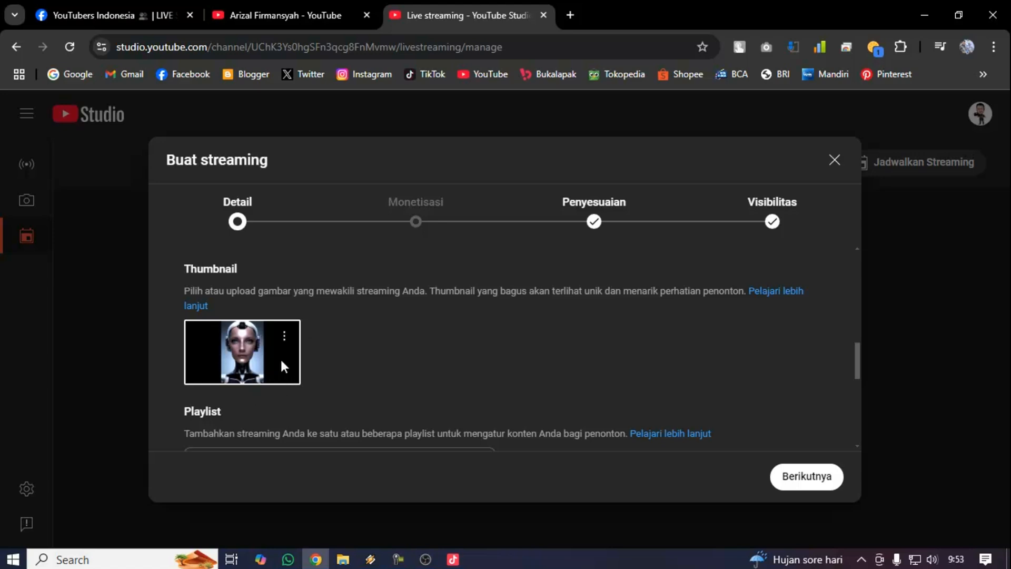
scroll(268, 356, down, 3)
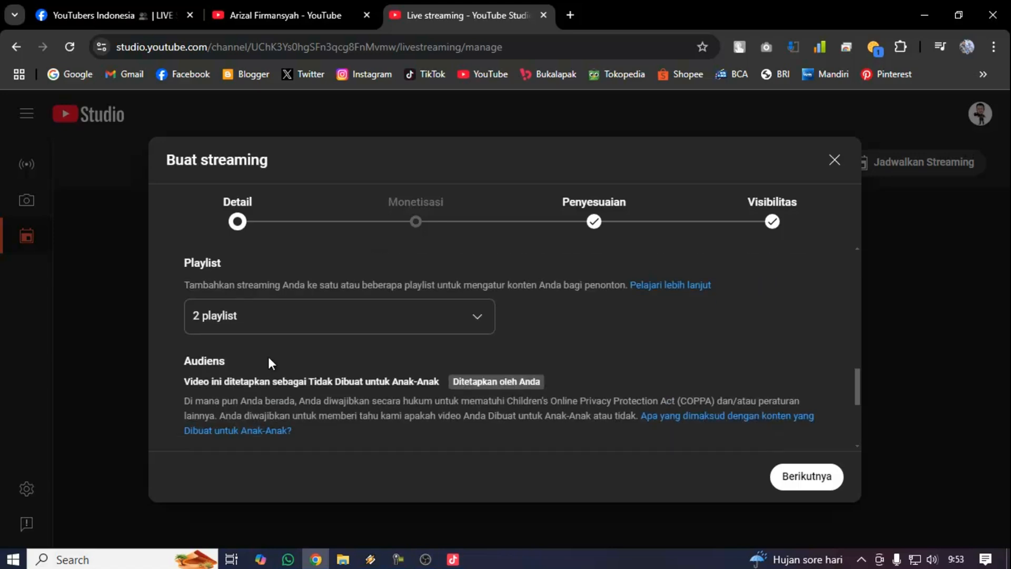
Confirm the Live Streaming and Podcast playlists with Selesai, leaving Audiens as Tidak
click(289, 331)
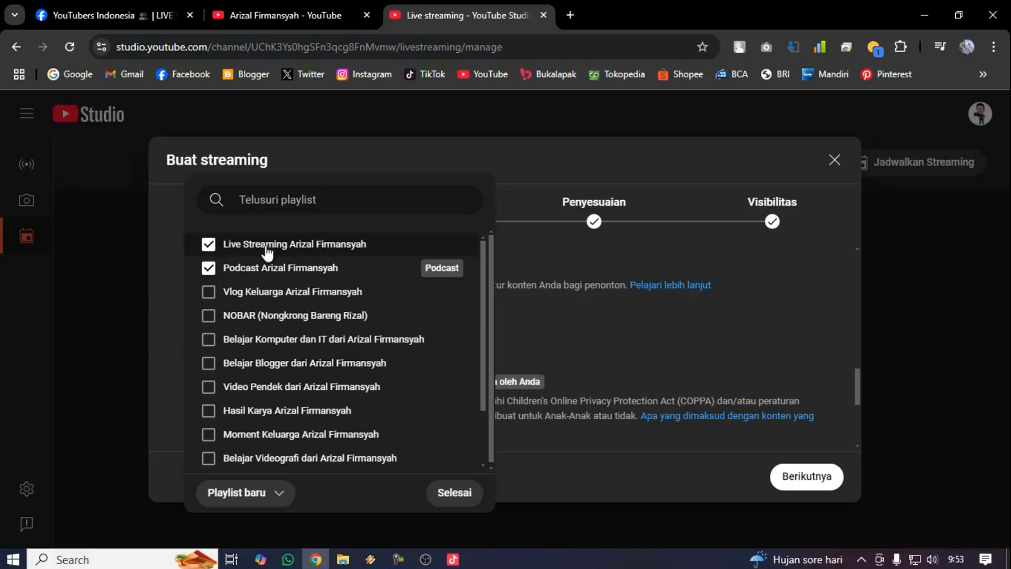
click(453, 491)
scroll(355, 421, down, 3)
scroll(352, 418, up, 1)
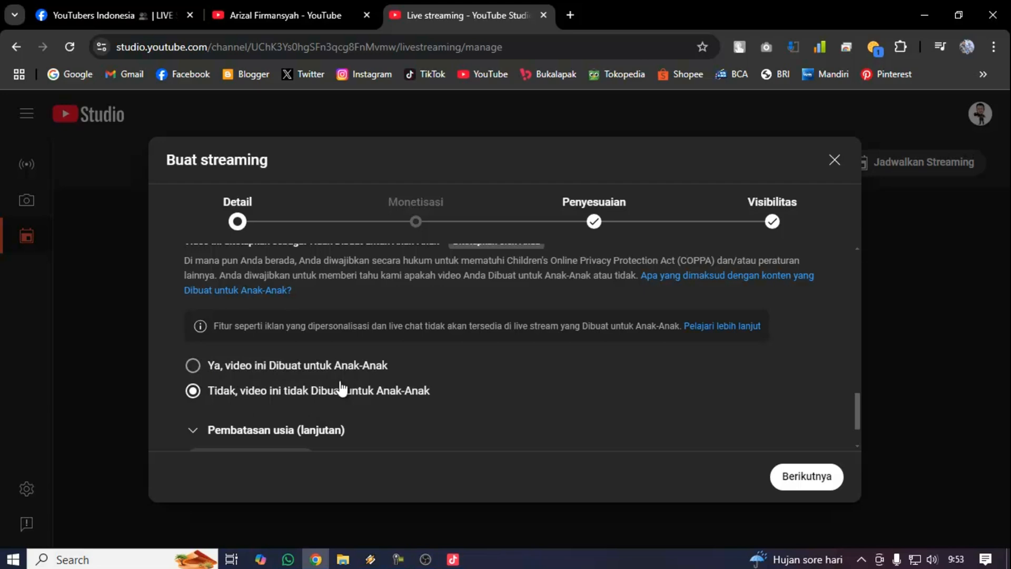
Show more stream settings and review paid promotion, altered content, automatic chapters and tags
scroll(321, 389, down, 1)
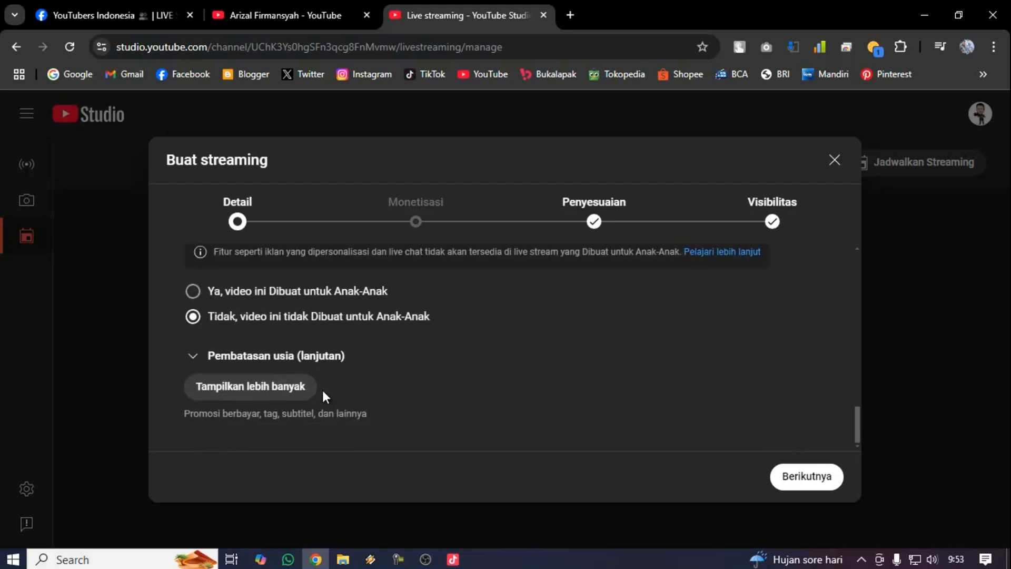
click(292, 388)
scroll(297, 390, down, 3)
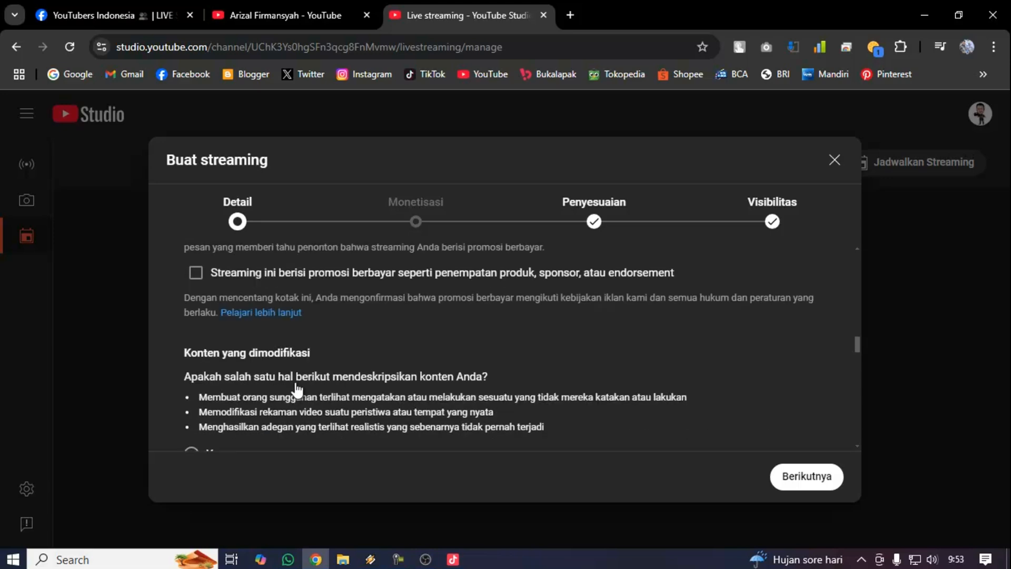
scroll(296, 387, down, 1)
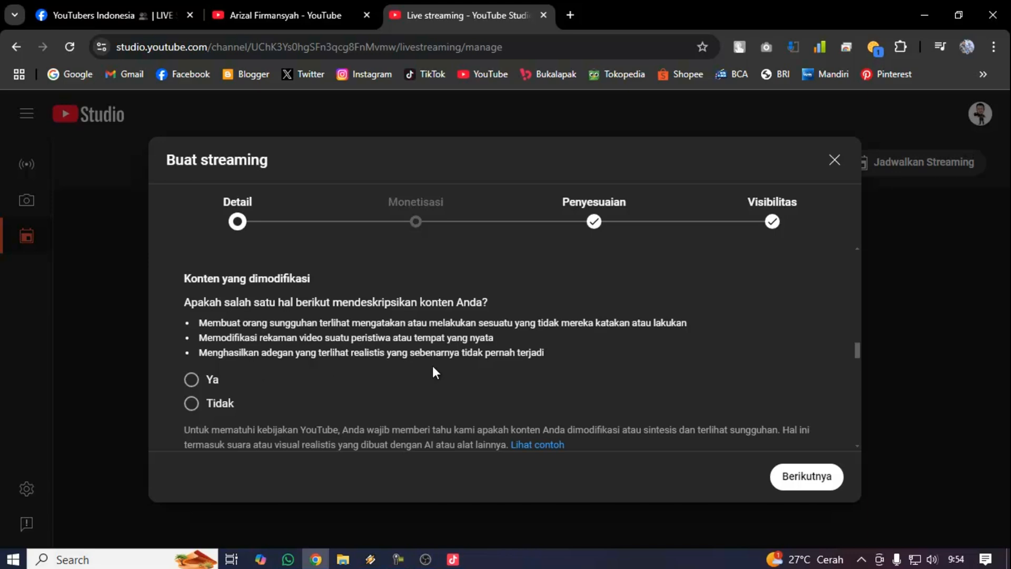
scroll(247, 390, down, 4)
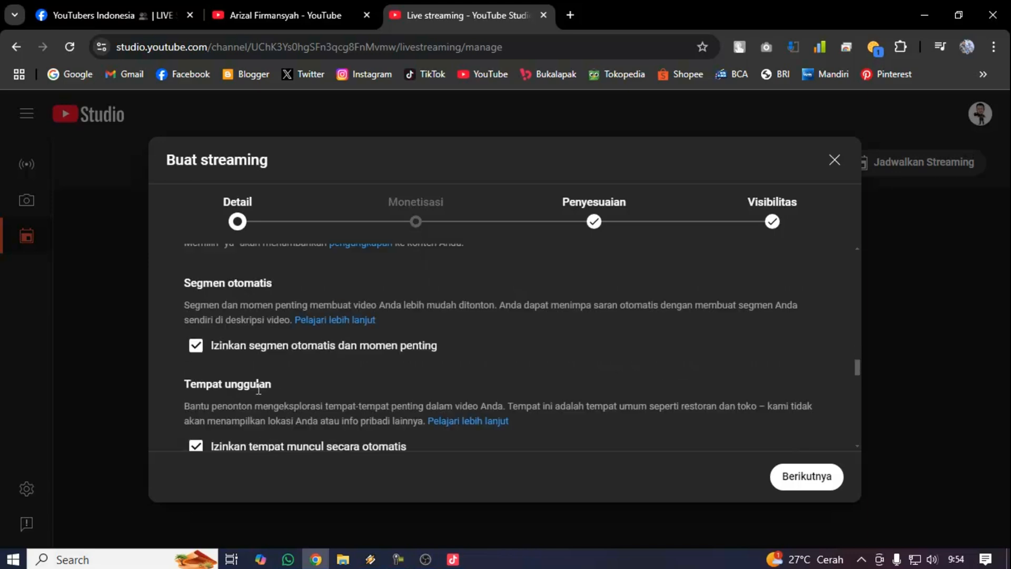
scroll(261, 385, down, 8)
scroll(266, 383, up, 3)
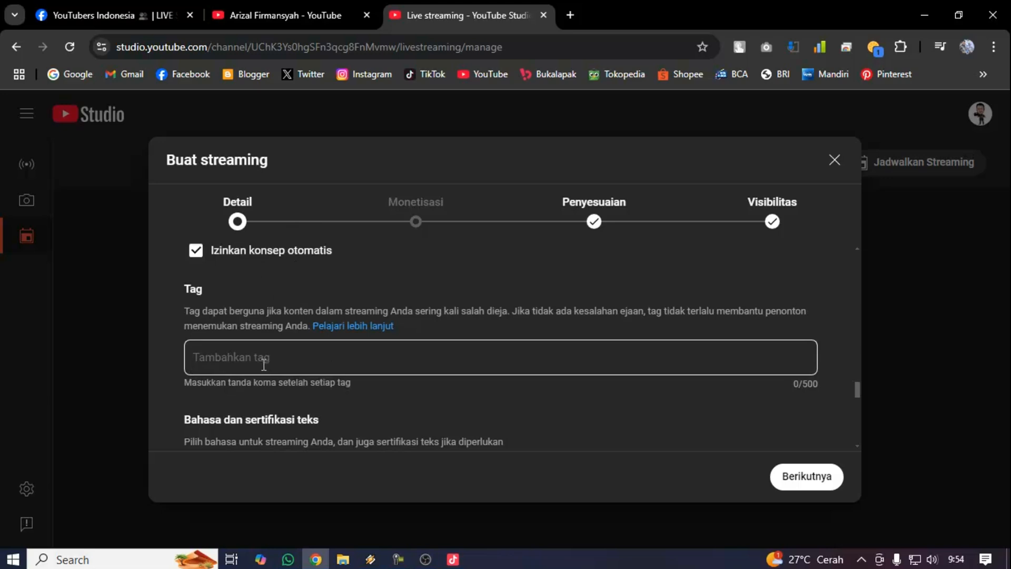
scroll(403, 337, up, 10)
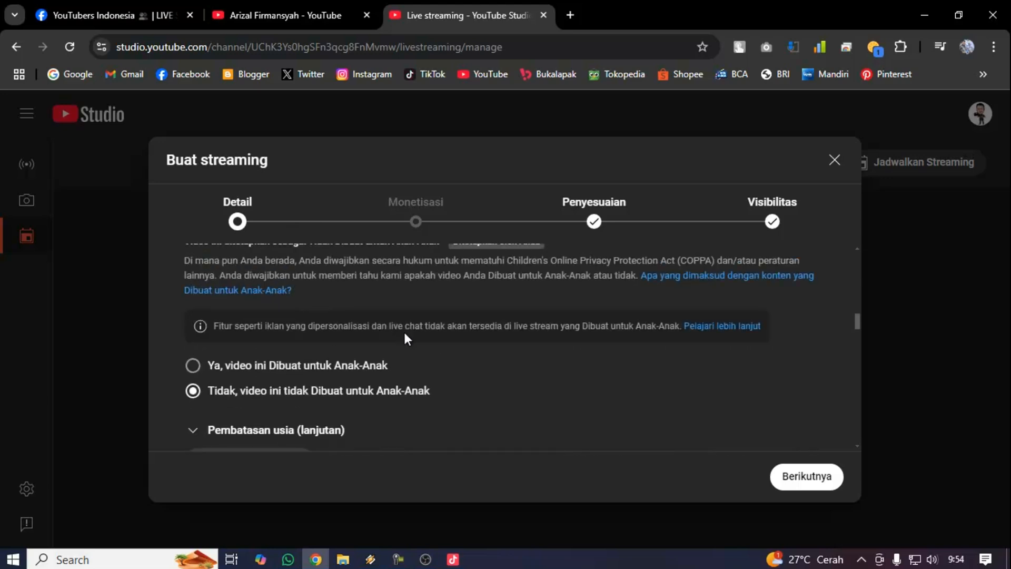
scroll(403, 329, up, 10)
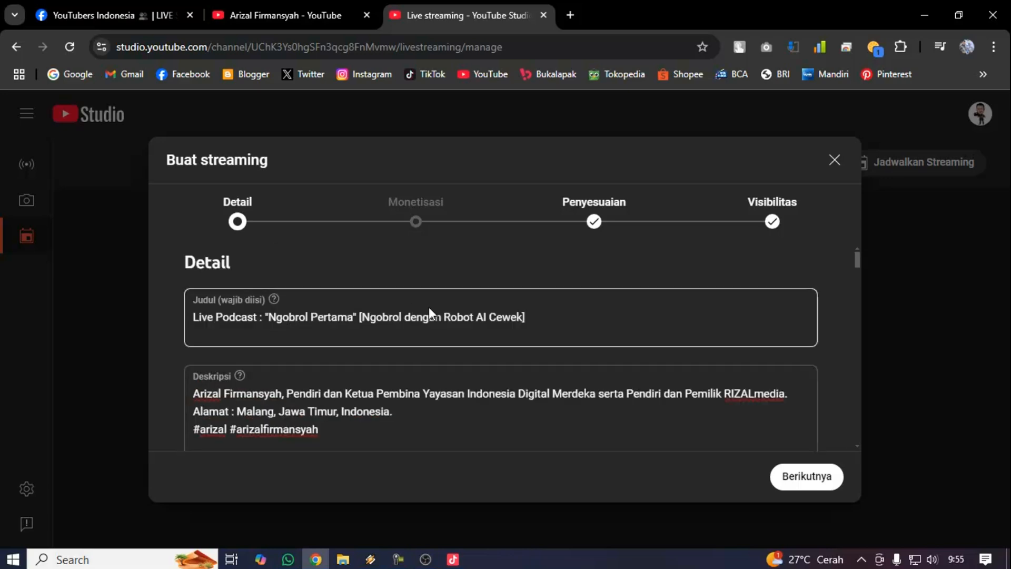
scroll(318, 359, down, 15)
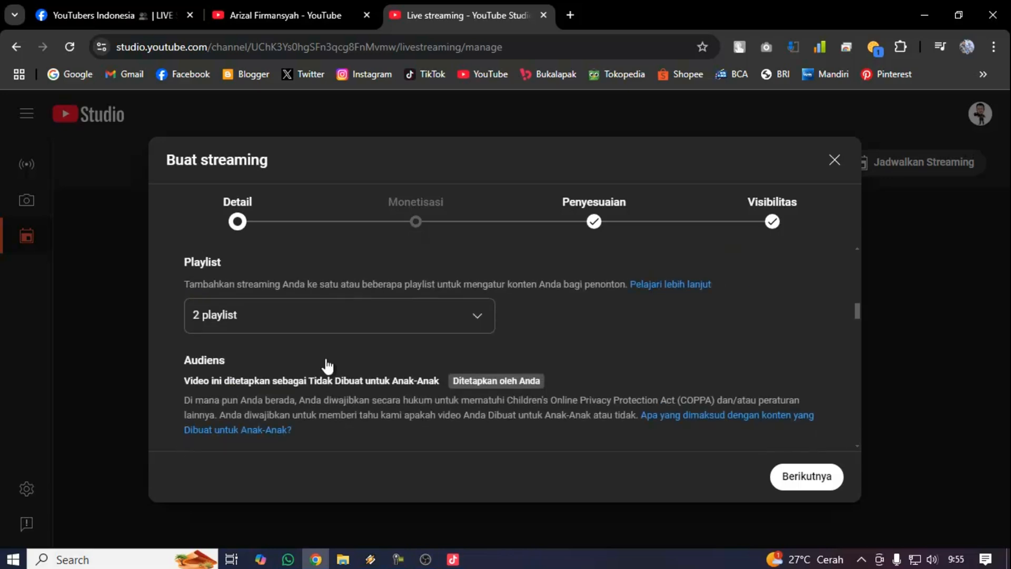
scroll(326, 363, down, 8)
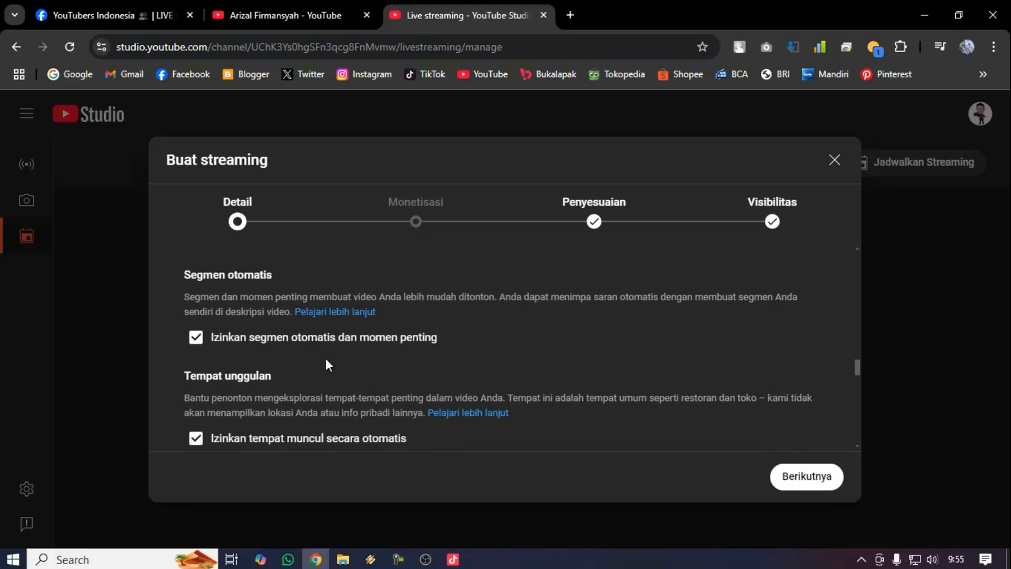
Enter the tags ngobrol, podcast, robot, ai and the creator's name, then delete the last tag
click(253, 350)
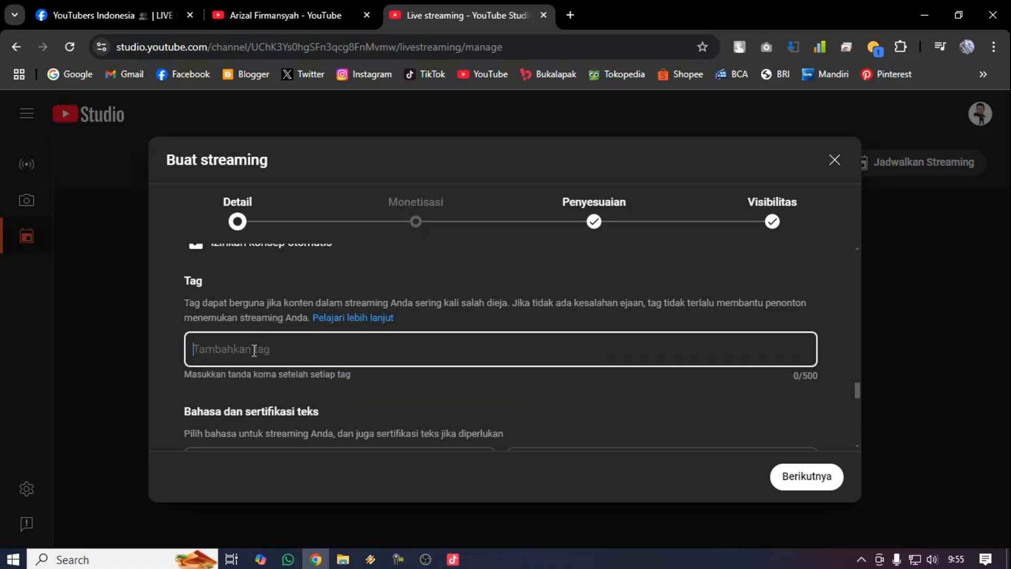
text(ngobrol)
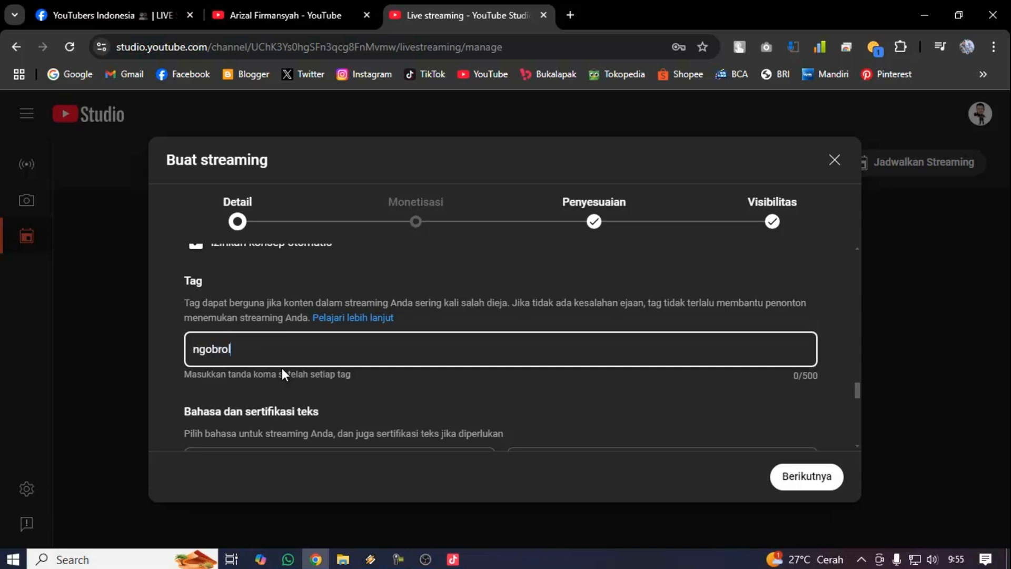
text(,p)
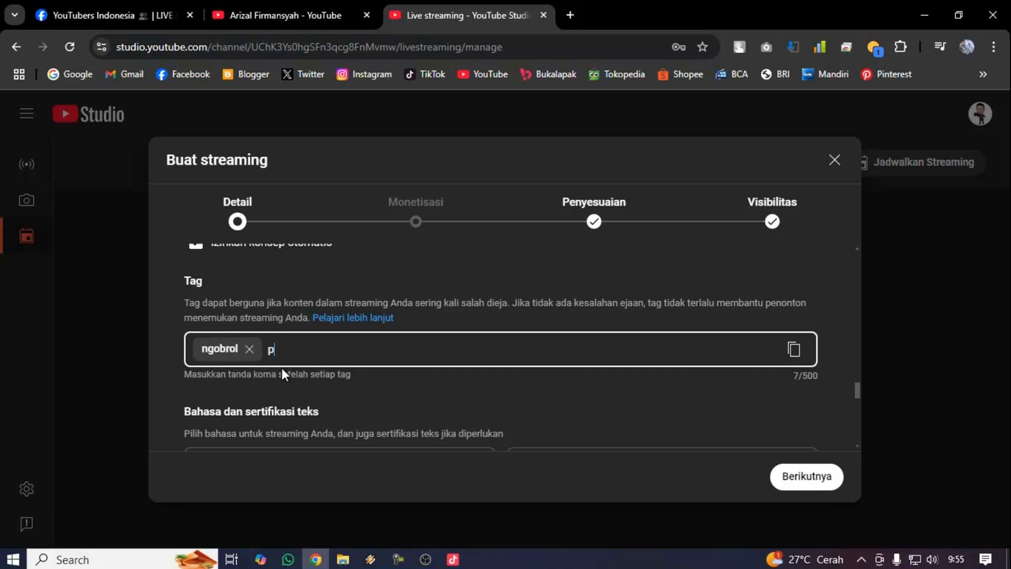
text(odcast)
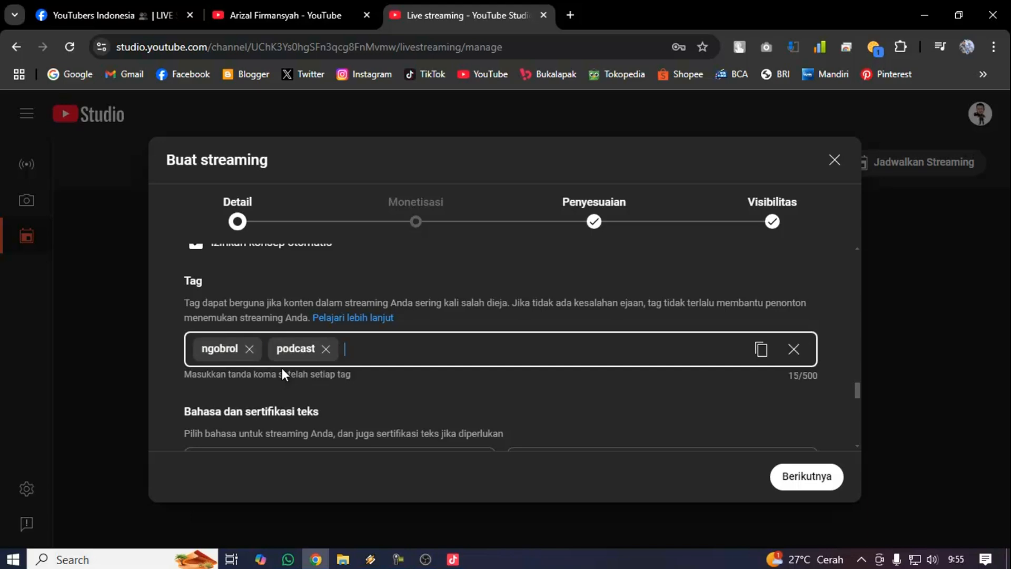
text(,robot,ai,)
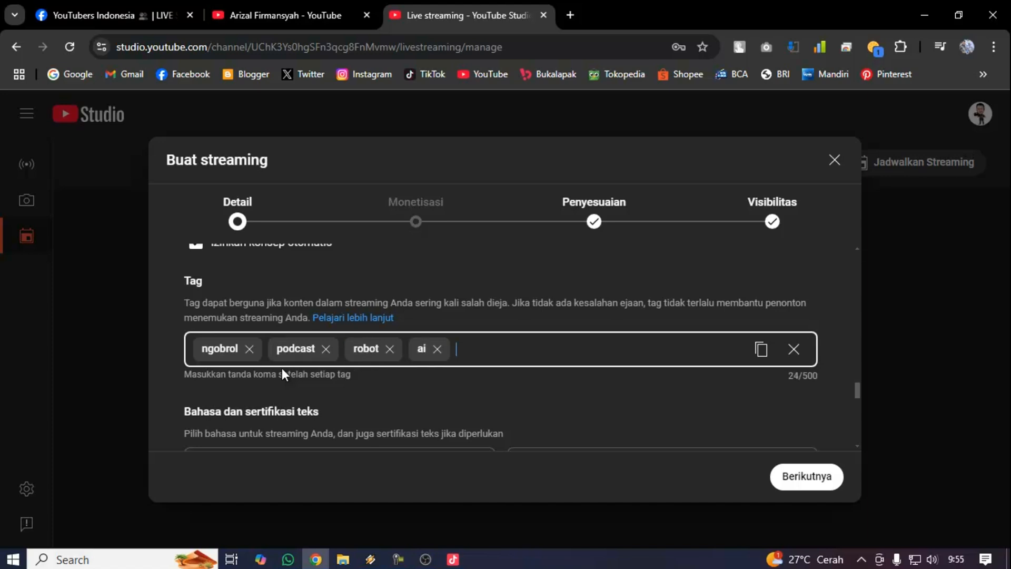
text(arizal,firmans)
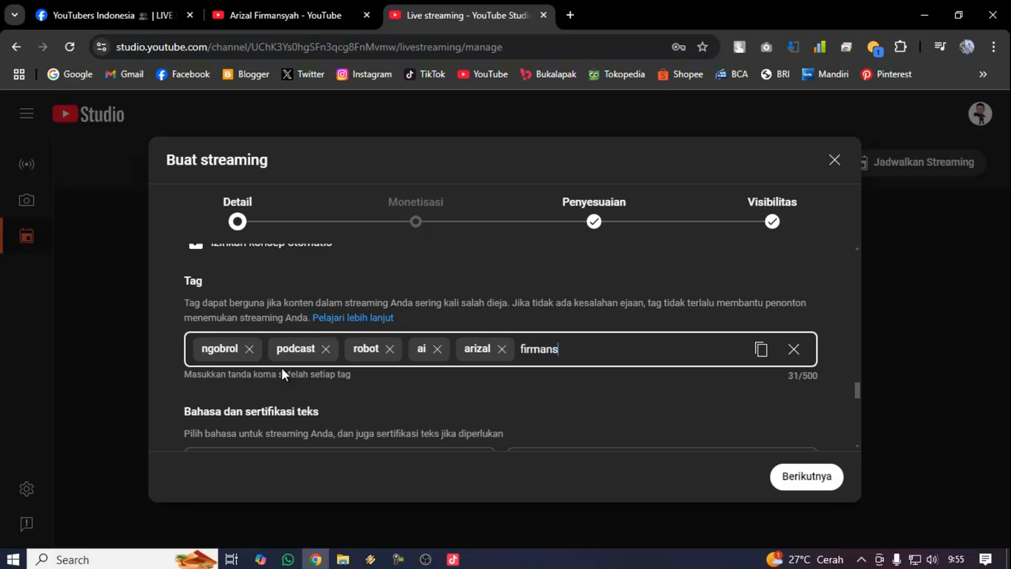
text(yah,)
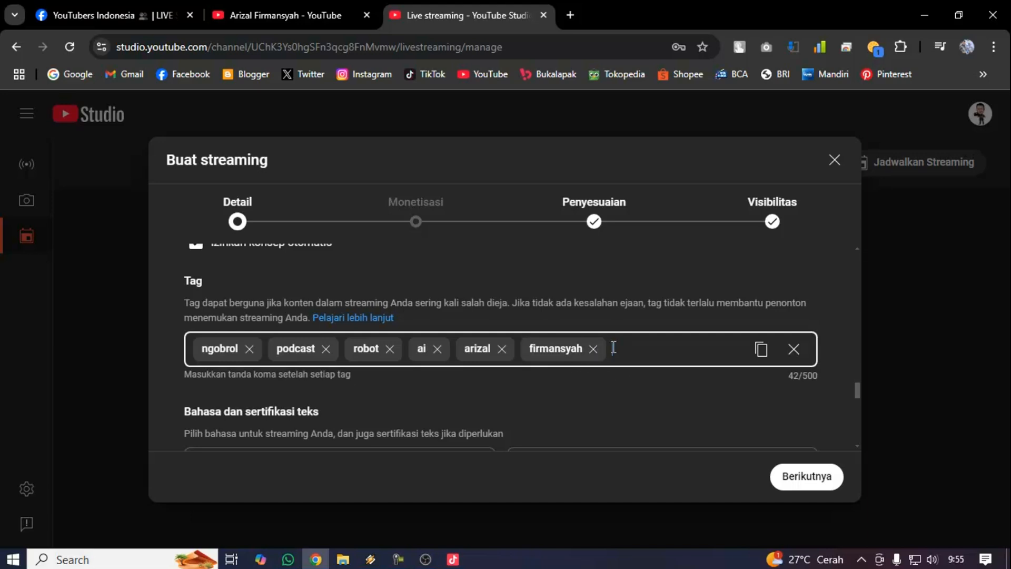
key(BackSpace)
key(BackSpace)
key(BackSpace)
key(BackSpace)
key(BackSpace)
key(BackSpace)
key(BackSpace)
key(BackSpace)
key(BackSpace)
key(BackSpace)
key(BackSpace)
key(BackSpace)
key(BackSpace)
key(BackSpace)
key(BackSpace)
key(BackSpace)
key(BackSpace)
key(BackSpace)
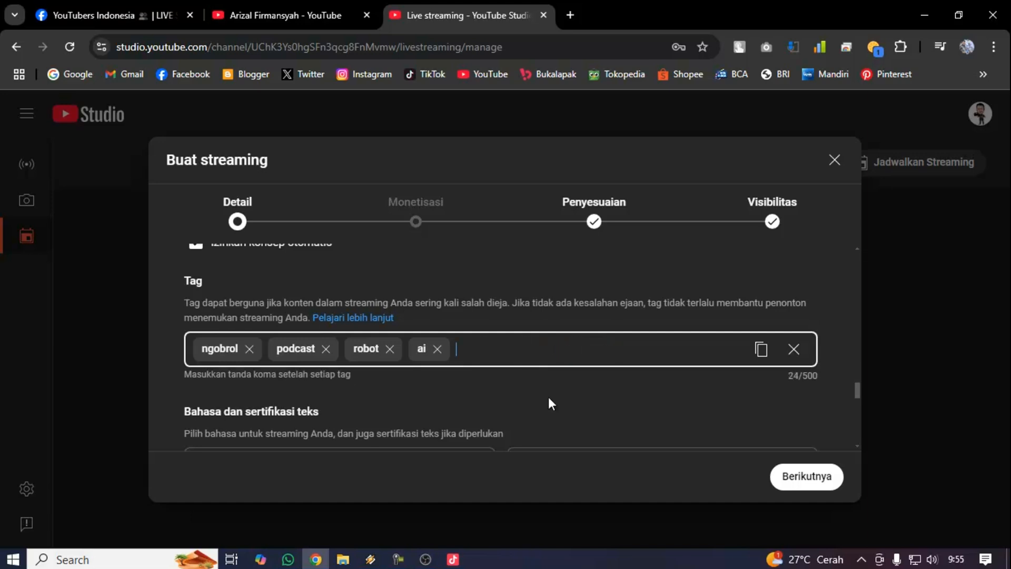
Review the remaining Detail settings and continue to the Monetisasi step
scroll(526, 411, down, 5)
scroll(525, 403, up, 4)
scroll(525, 403, down, 2)
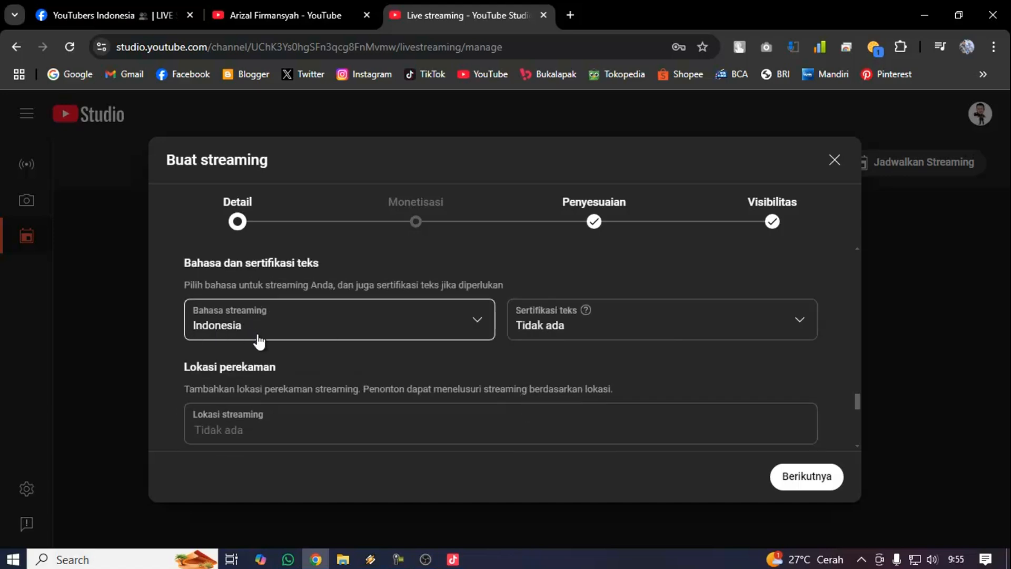
scroll(258, 341, down, 2)
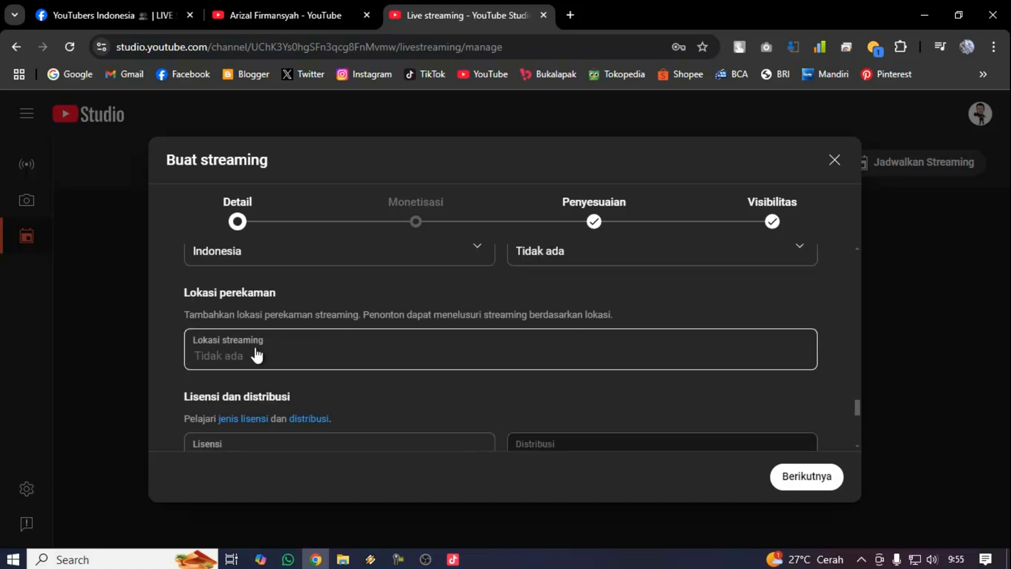
scroll(258, 355, up, 4)
scroll(261, 361, down, 7)
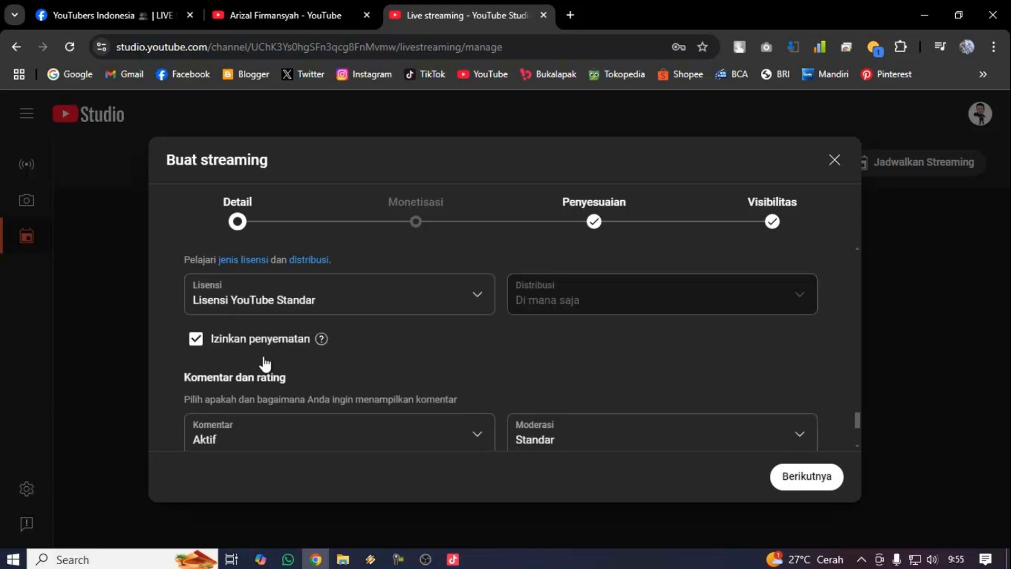
scroll(263, 362, down, 4)
scroll(263, 362, up, 1)
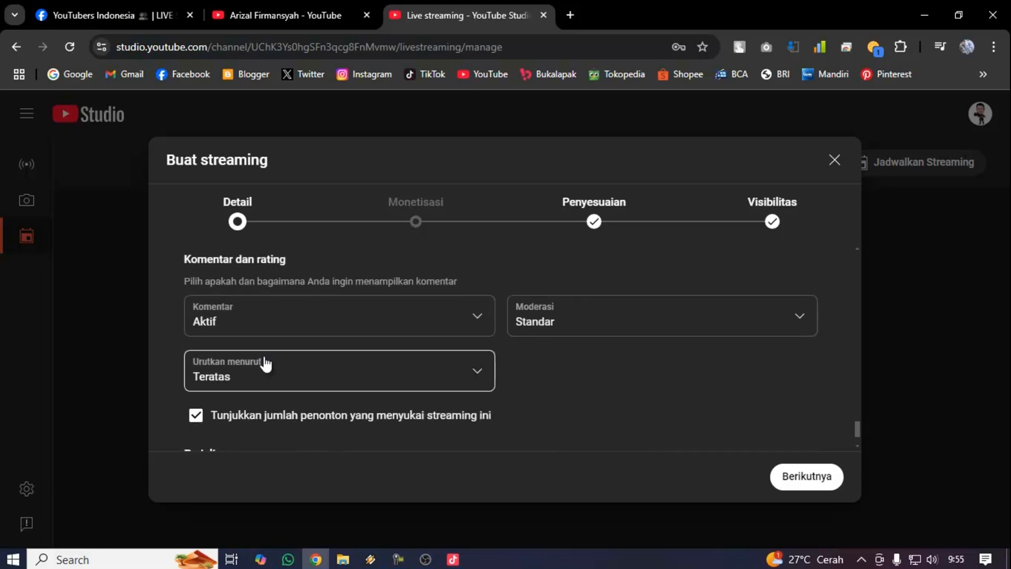
scroll(350, 367, down, 2)
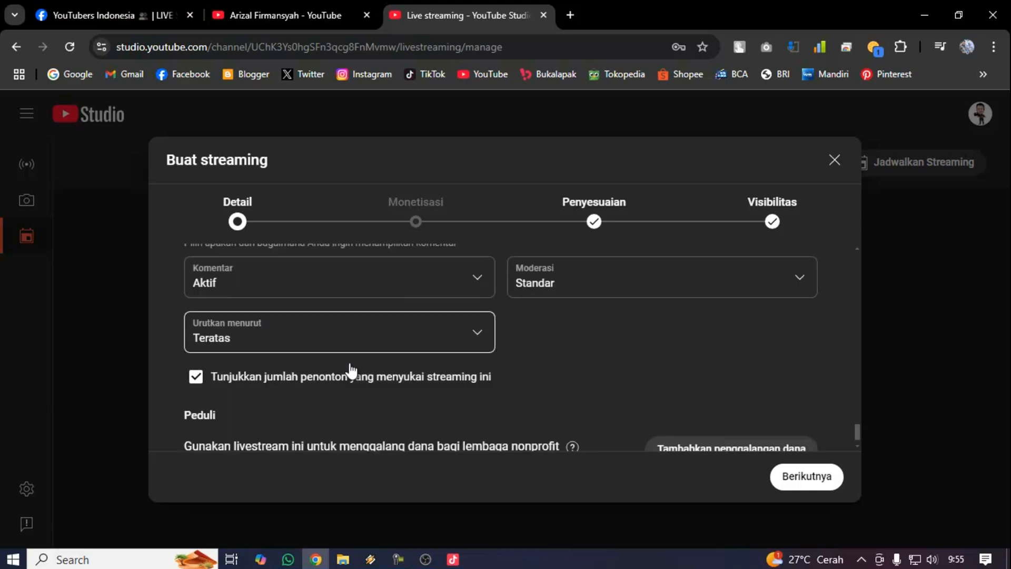
click(795, 477)
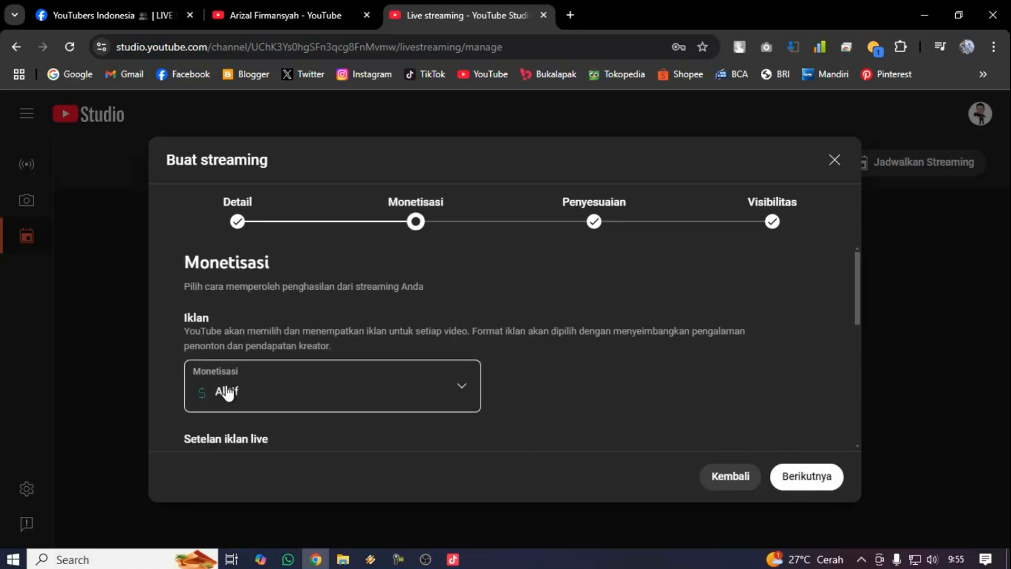
Confirm ads stay Aktif under Monetisasi and continue to Penyesuaian
scroll(230, 394, down, 3)
scroll(230, 394, down, 3)
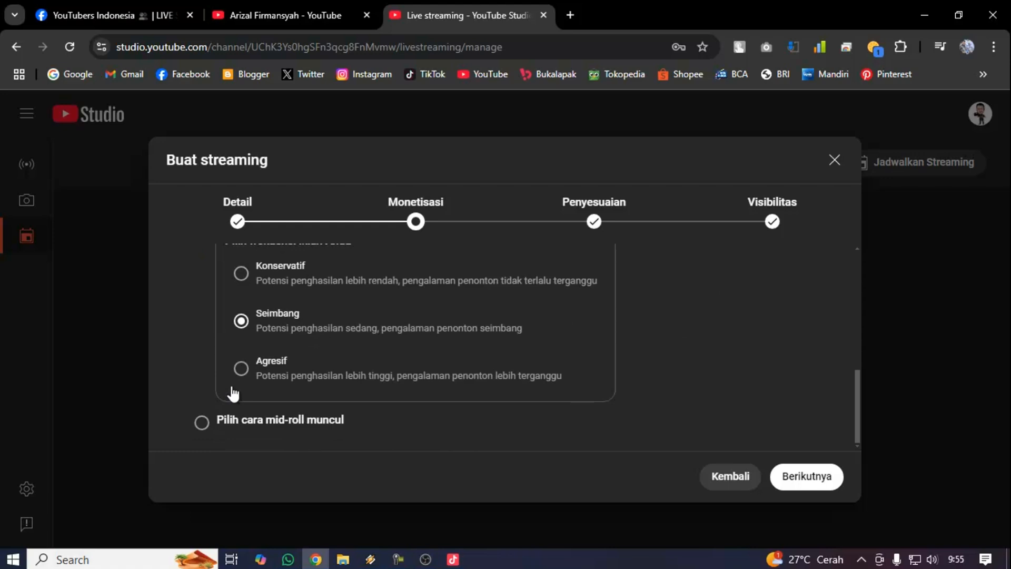
scroll(233, 394, up, 6)
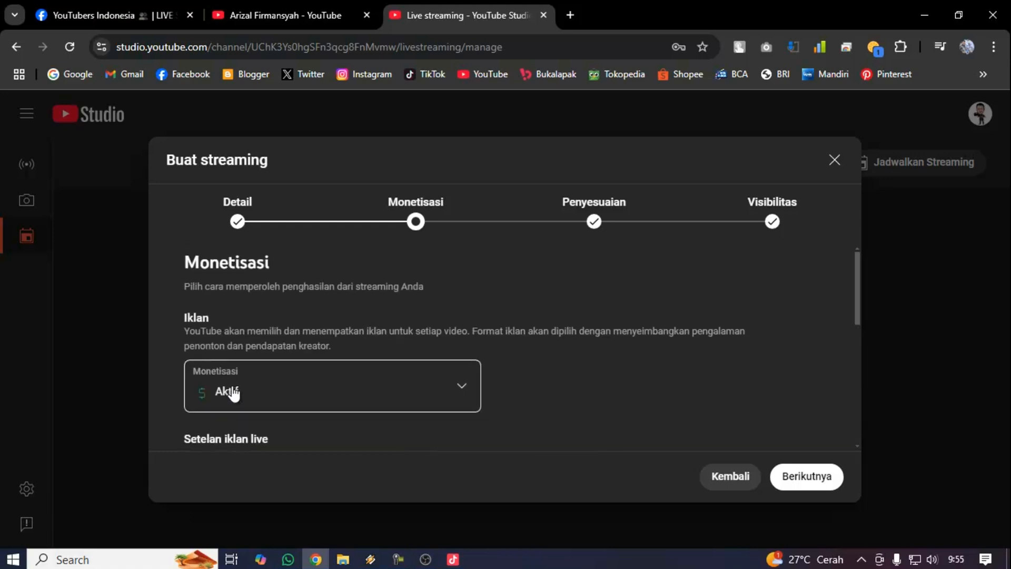
click(788, 478)
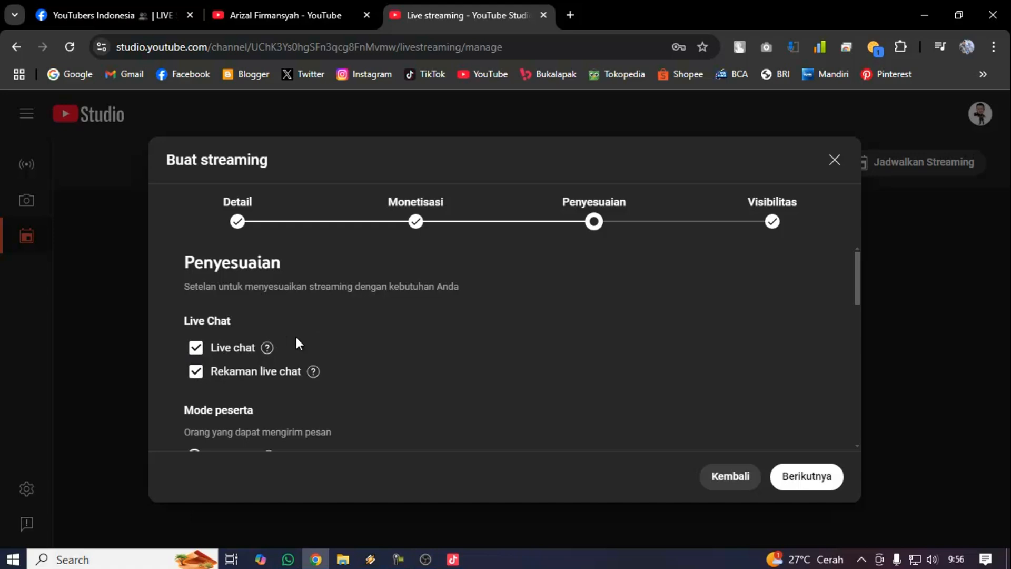
Turn live chat replay saving off and back on, leaving it enabled
mouse_move(266, 347)
click(203, 375)
click(196, 373)
scroll(235, 389, down, 3)
scroll(235, 388, down, 8)
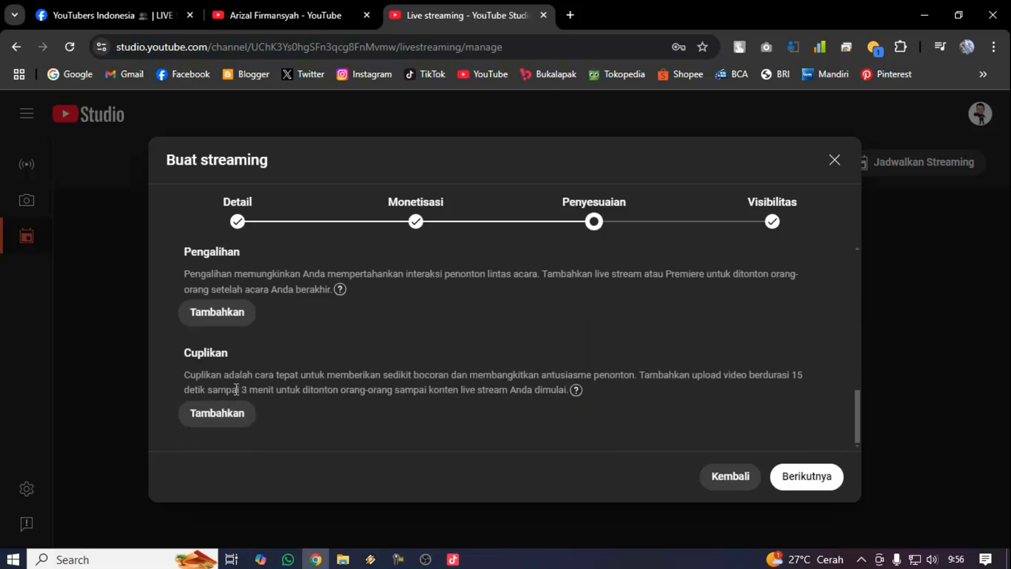
scroll(239, 387, up, 8)
scroll(239, 383, down, 3)
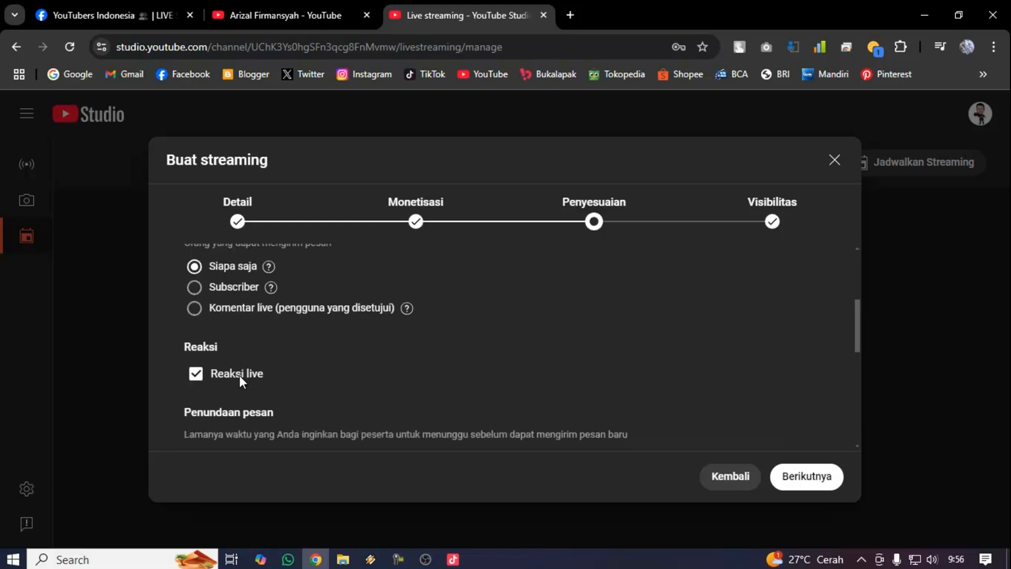
scroll(240, 380, up, 5)
scroll(240, 372, down, 3)
scroll(241, 376, up, 2)
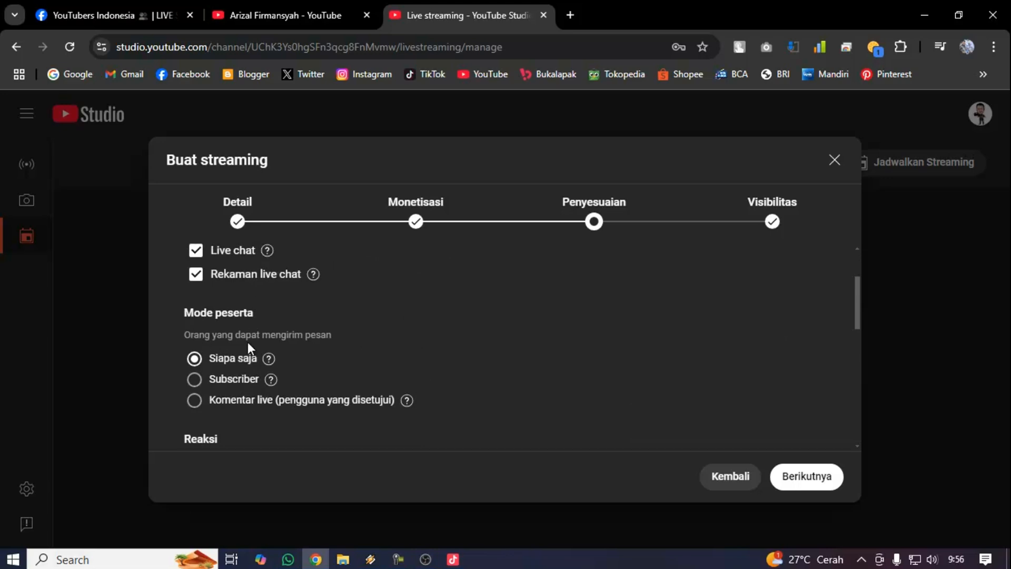
Restrict chat to Subscriber mode with a 1 menit minimum, then go to Visibilitas
click(194, 380)
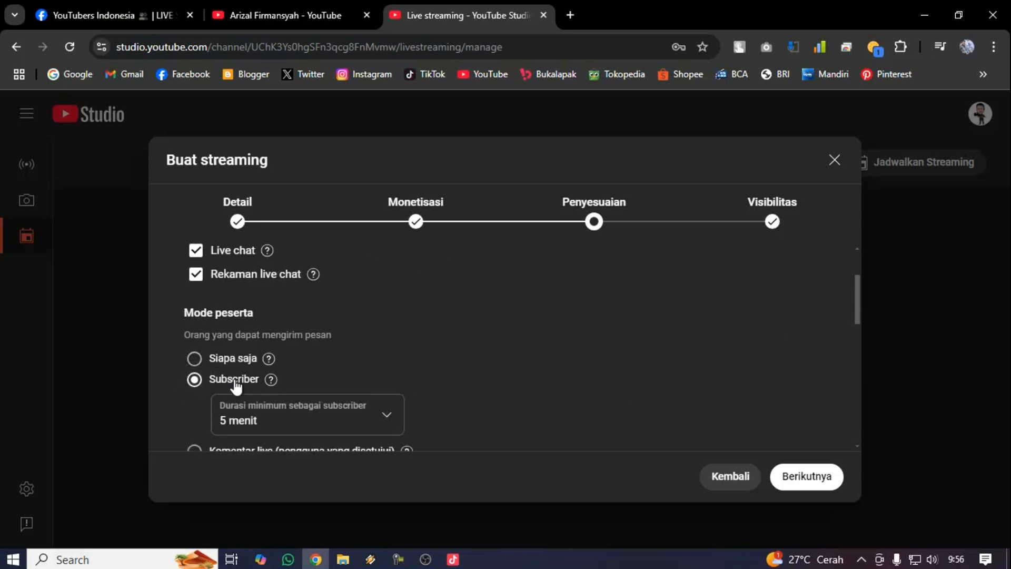
click(273, 418)
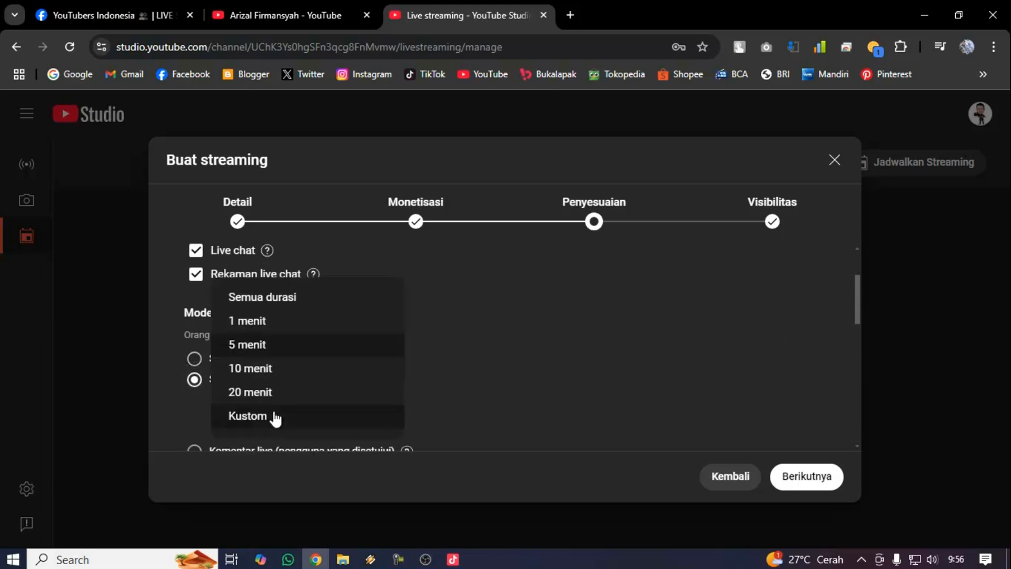
click(270, 321)
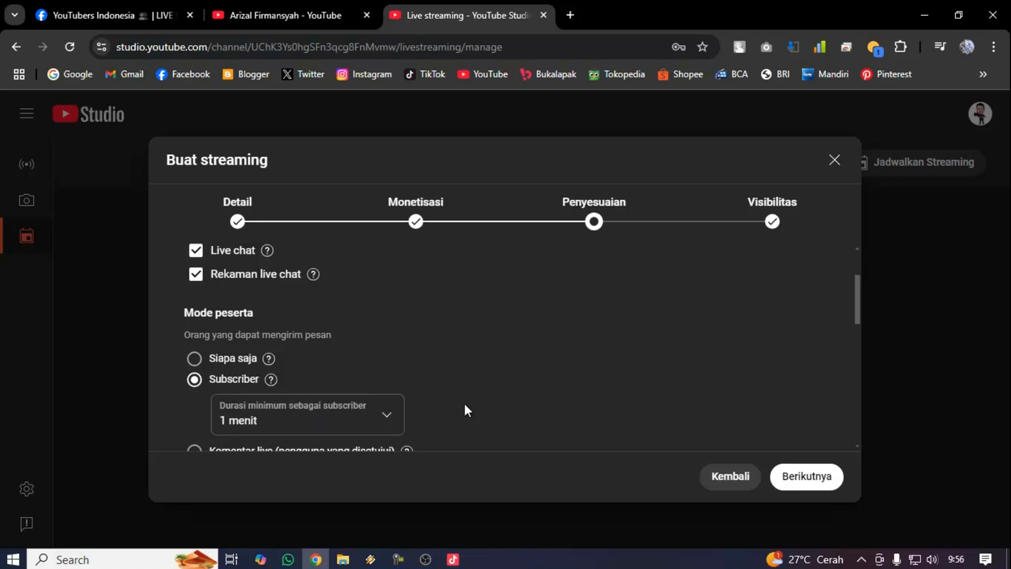
scroll(466, 403, down, 3)
scroll(469, 384, down, 1)
scroll(469, 379, up, 2)
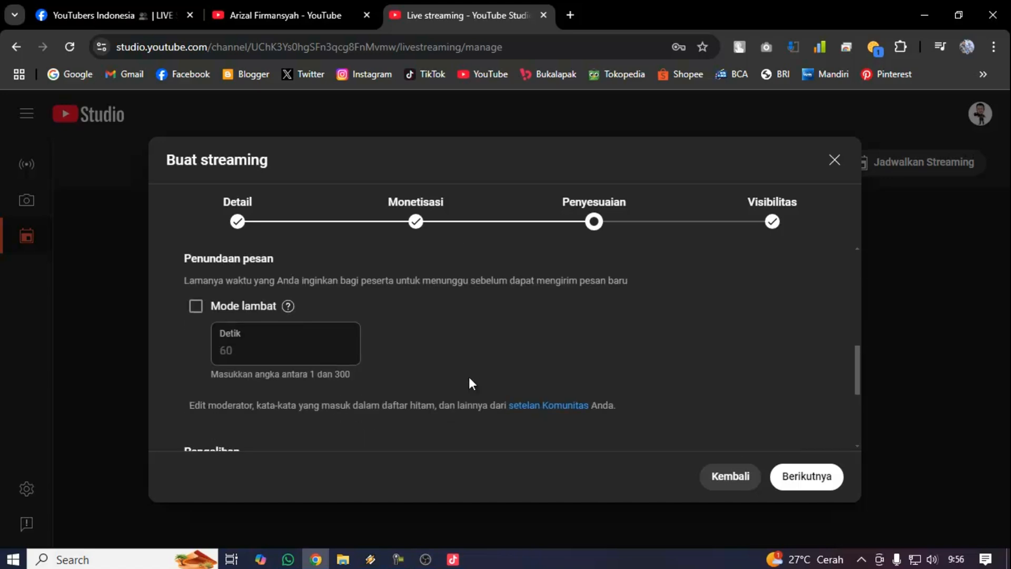
scroll(532, 377, down, 4)
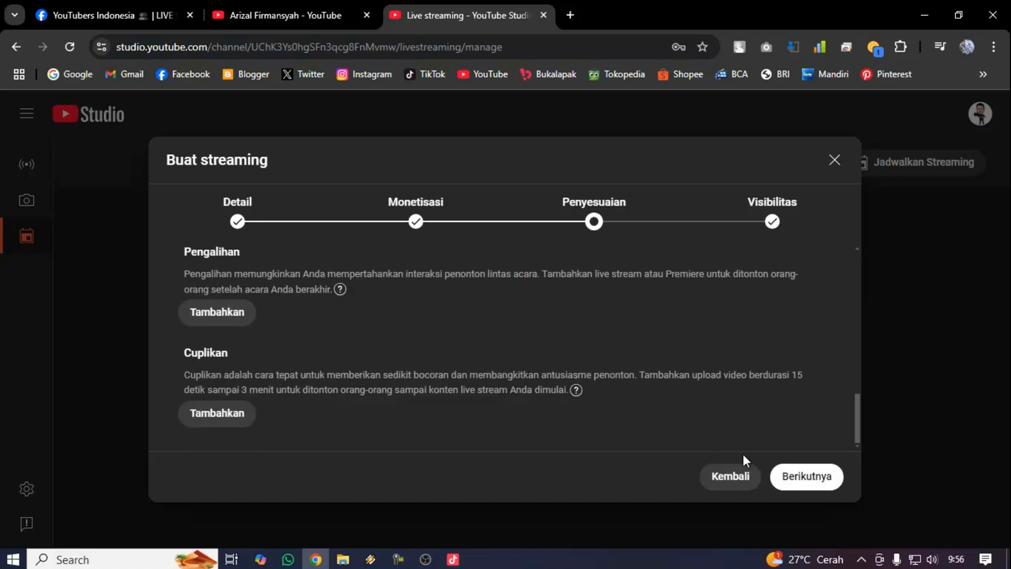
click(806, 480)
Change the Publik stream's start time from 09.50 to 10.00 and click Selesai
scroll(492, 394, up, 3)
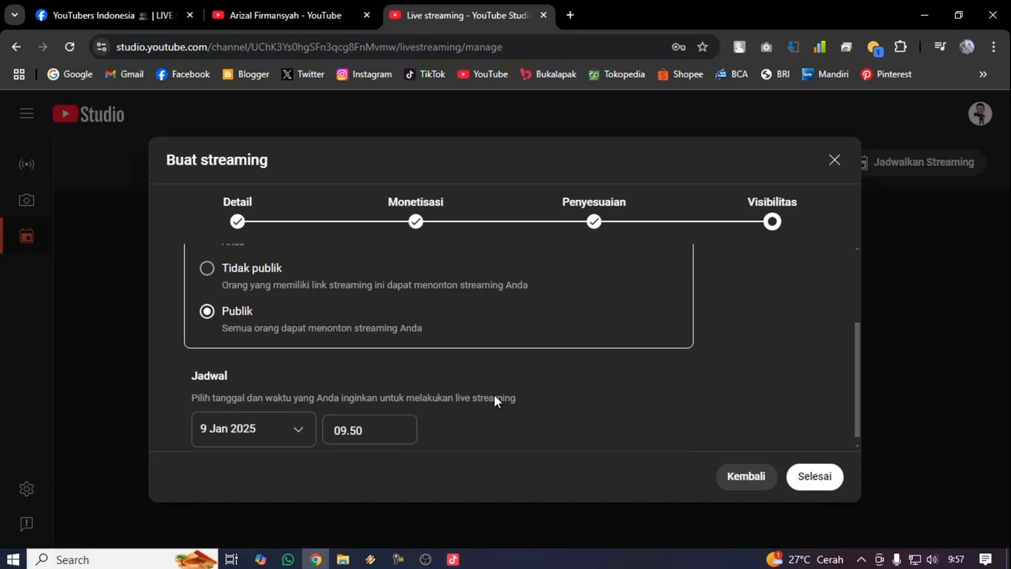
scroll(186, 292, down, 2)
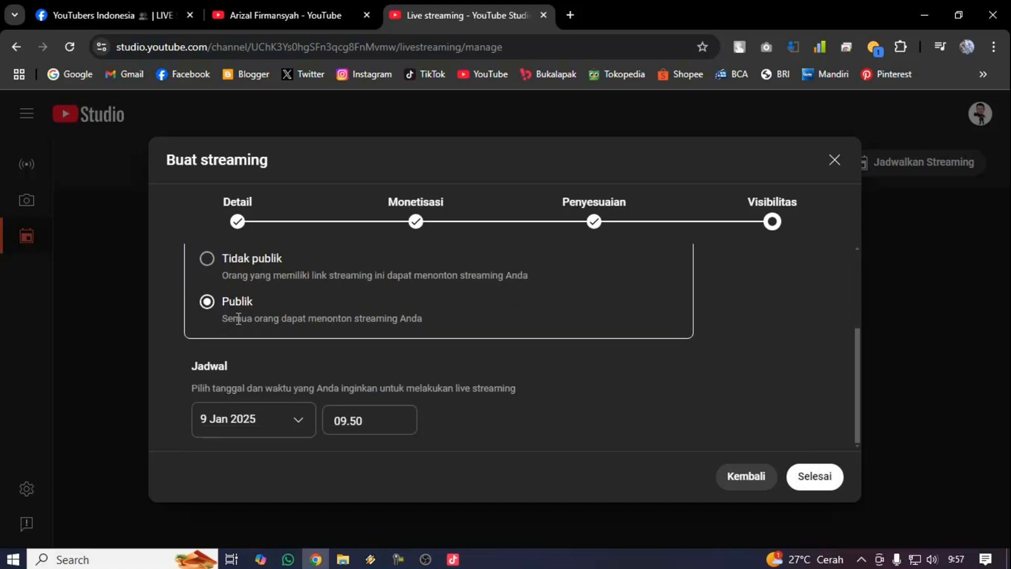
scroll(266, 328, up, 3)
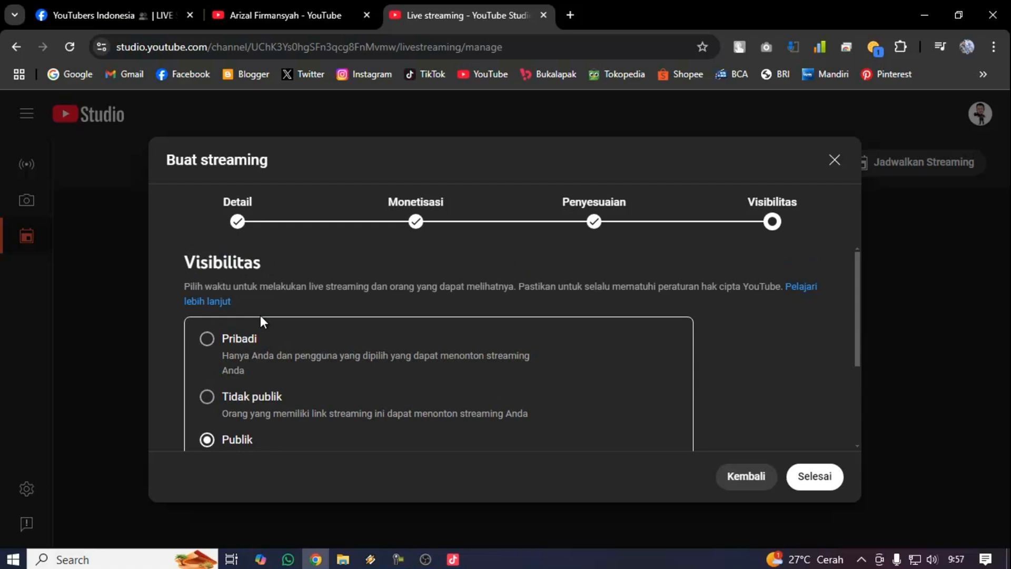
scroll(261, 315, down, 3)
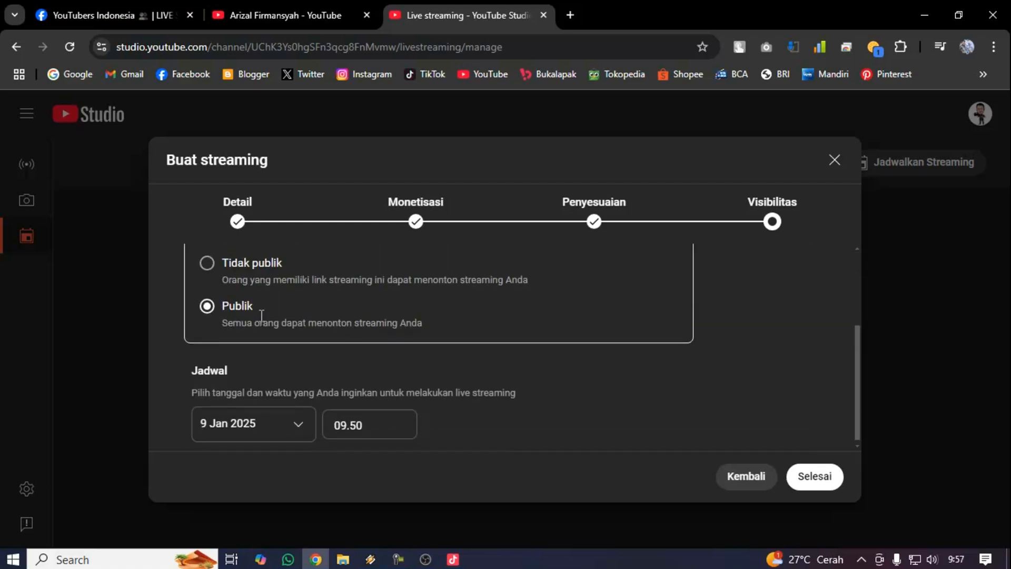
scroll(260, 315, up, 2)
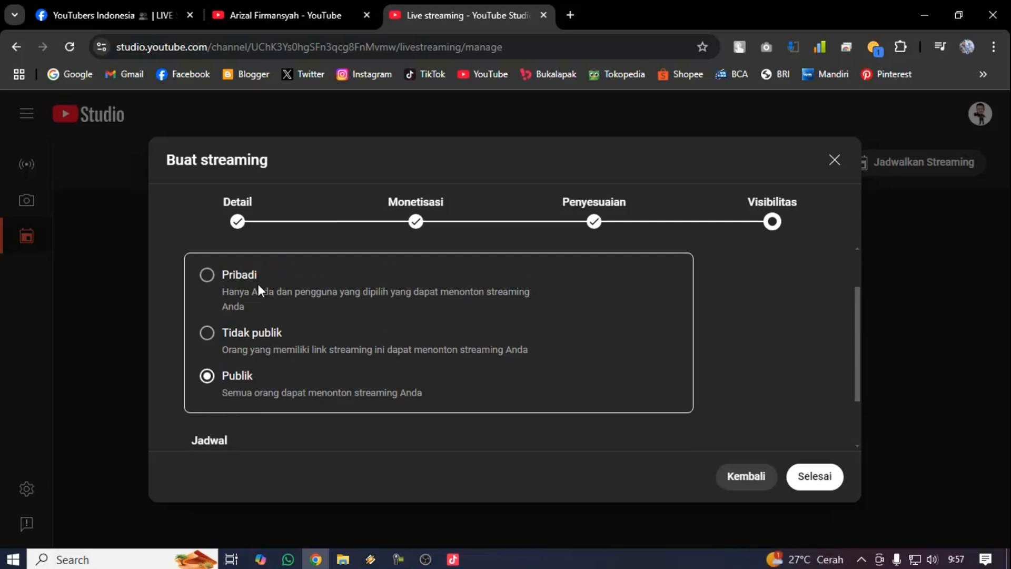
scroll(261, 313, down, 2)
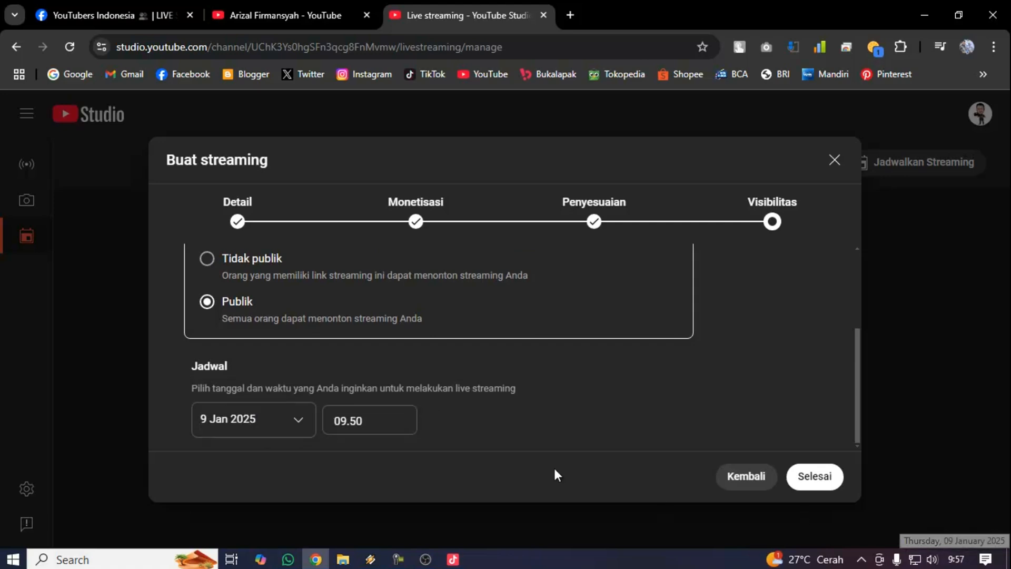
click(378, 429)
text(10)
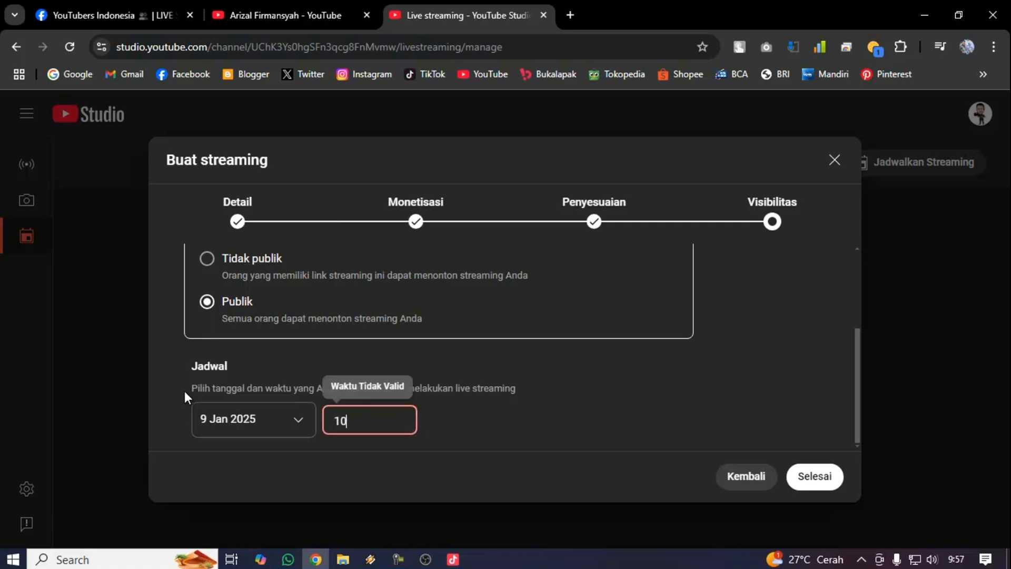
text(.00)
click(457, 403)
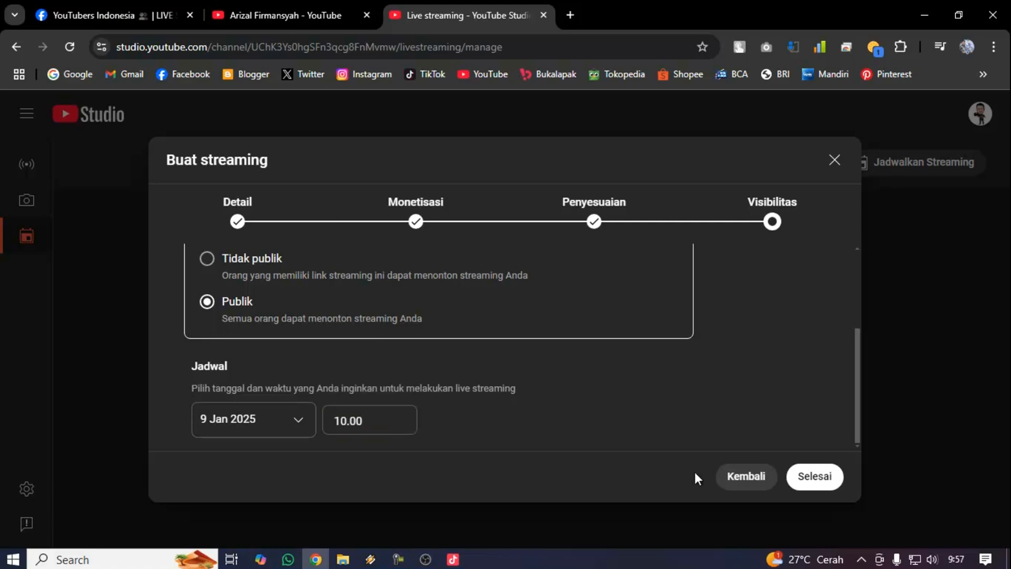
click(799, 478)
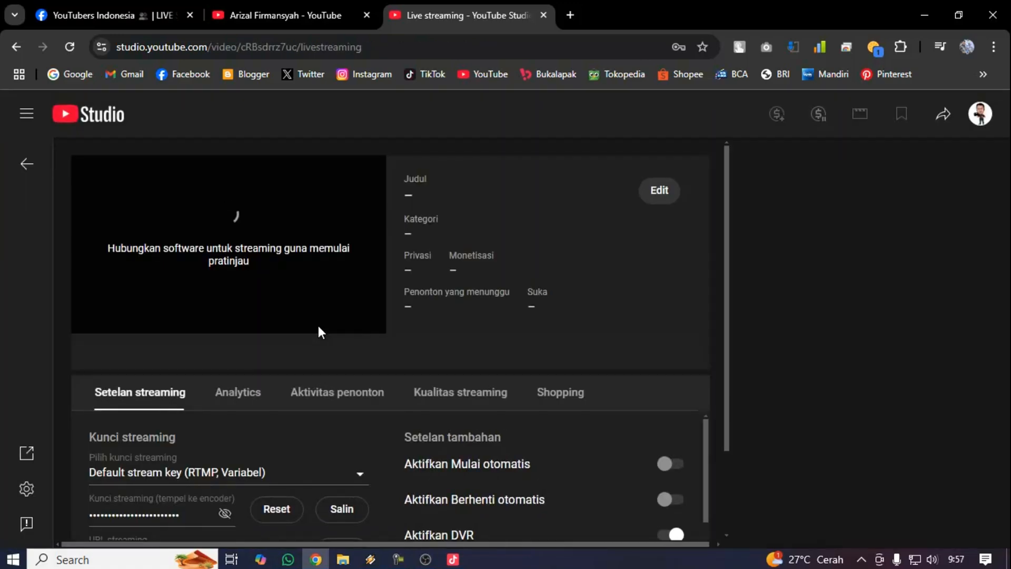
Check the automatic start and stop settings, enabling automatic stop then turning it back off
scroll(318, 326, down, 2)
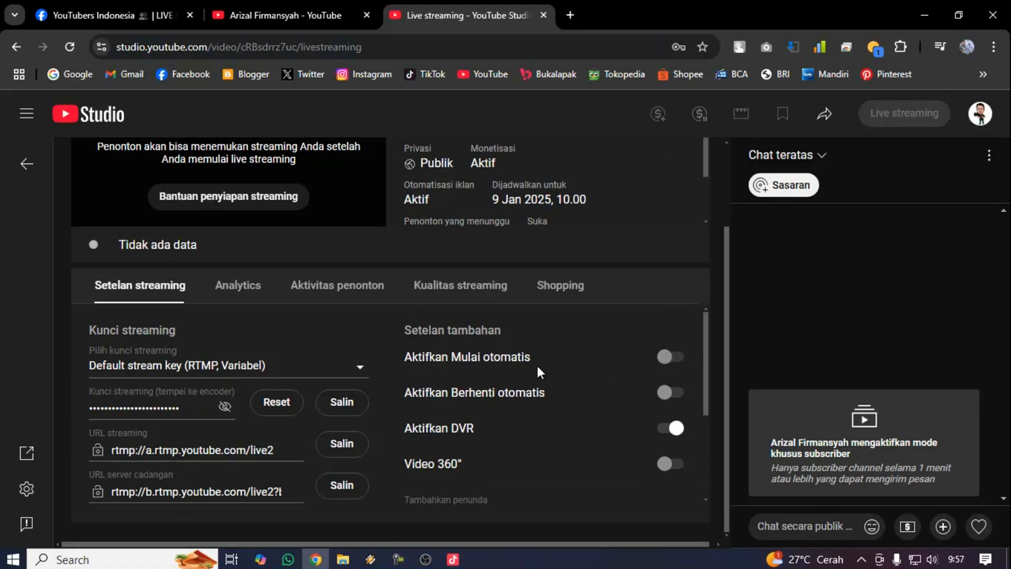
scroll(337, 333, up, 2)
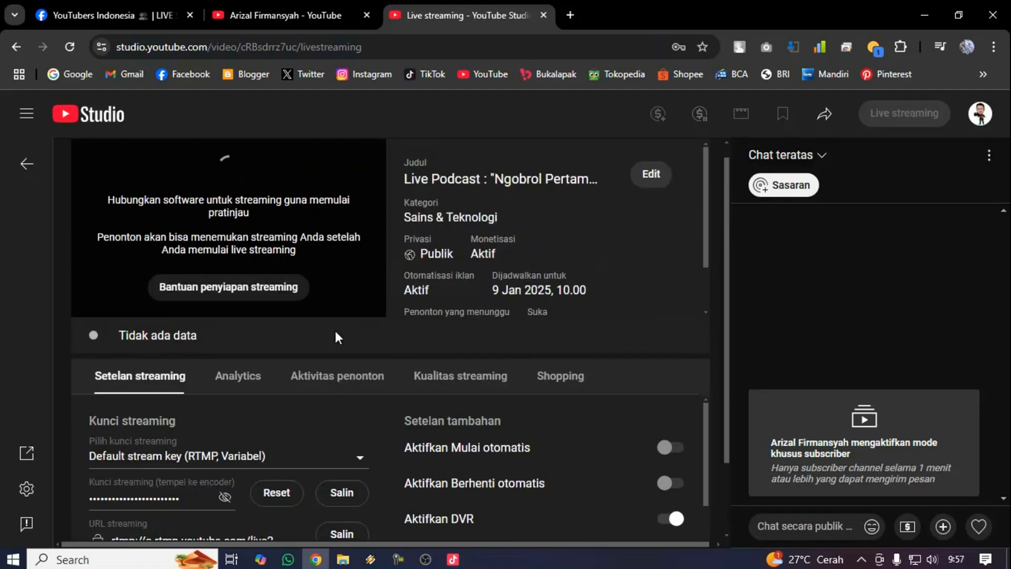
scroll(338, 331, down, 2)
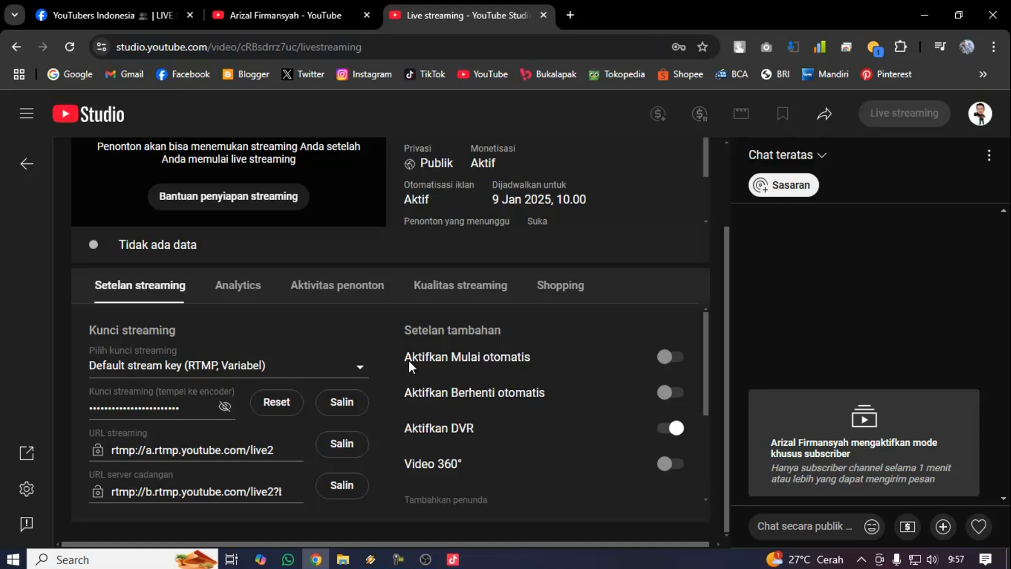
drag(402, 355, 532, 360)
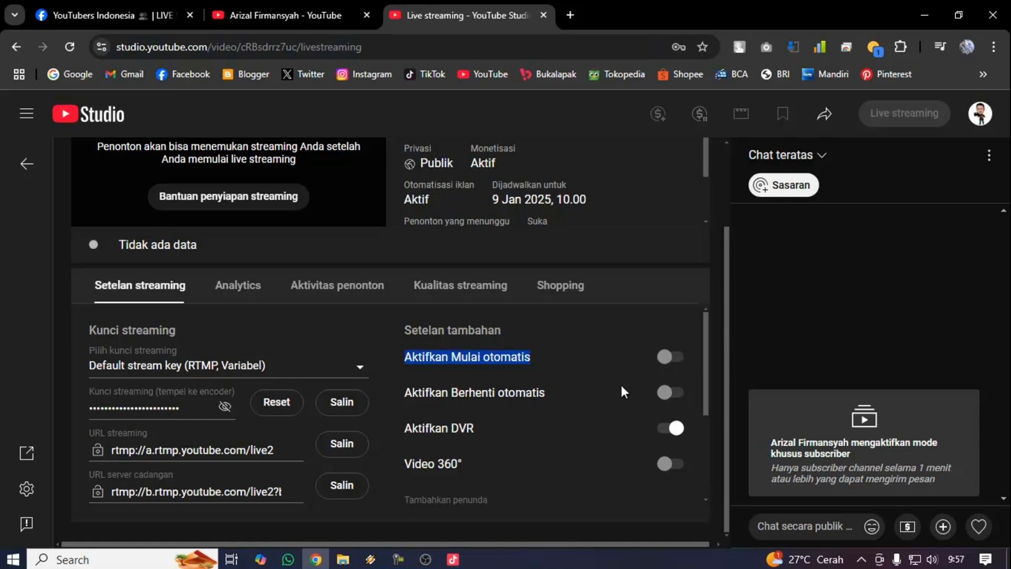
drag(396, 390, 553, 388)
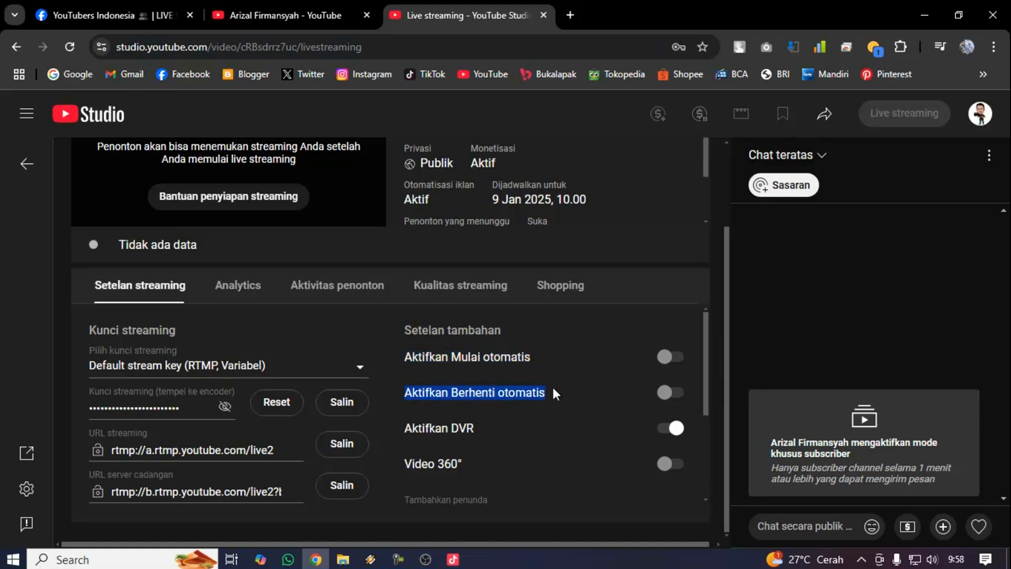
click(671, 394)
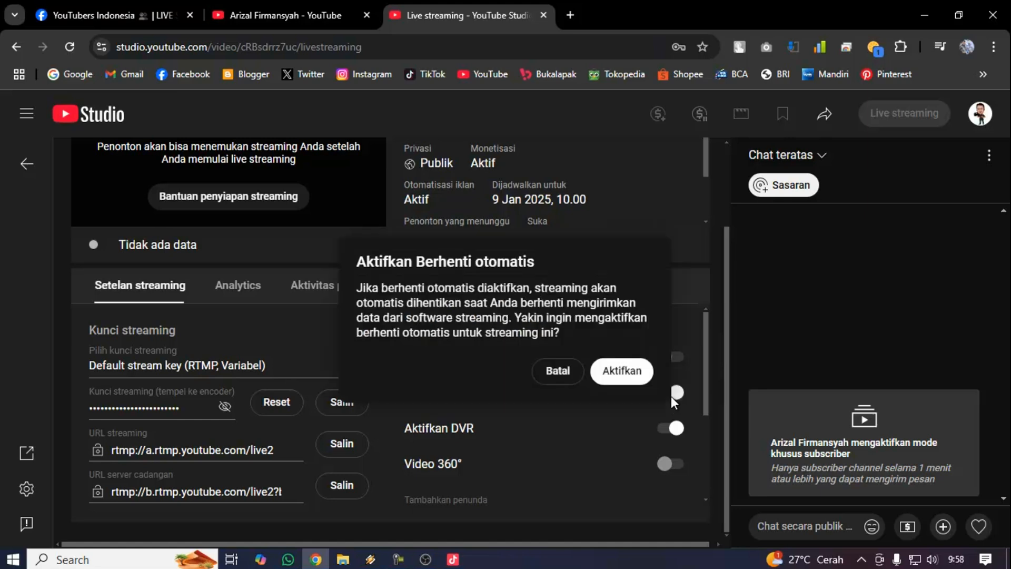
click(614, 372)
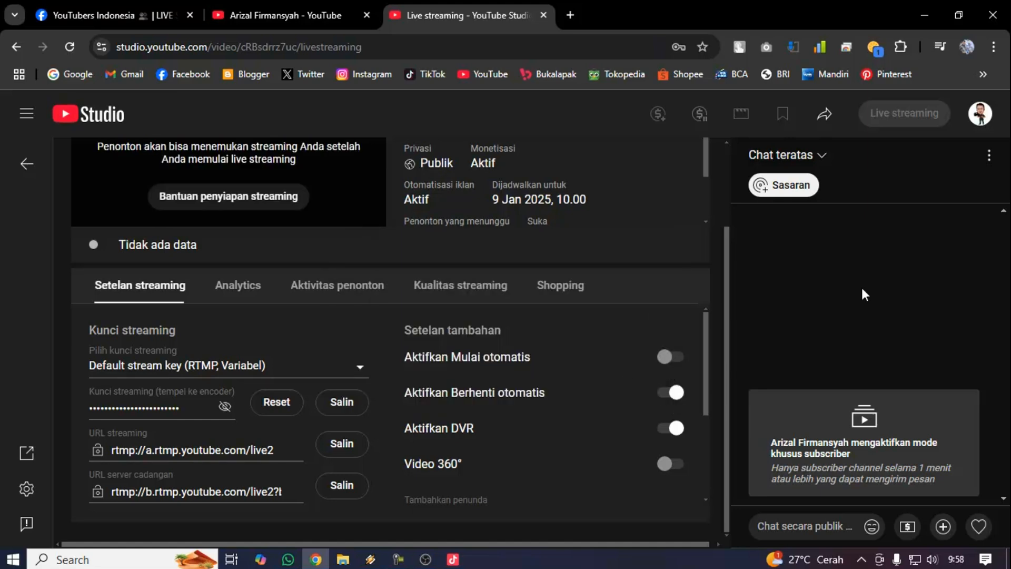
click(664, 392)
Scroll to Setelan streaming so the Kunci streaming and URL streaming fields are visible
scroll(425, 432, up, 1)
scroll(423, 415, down, 1)
scroll(485, 399, up, 2)
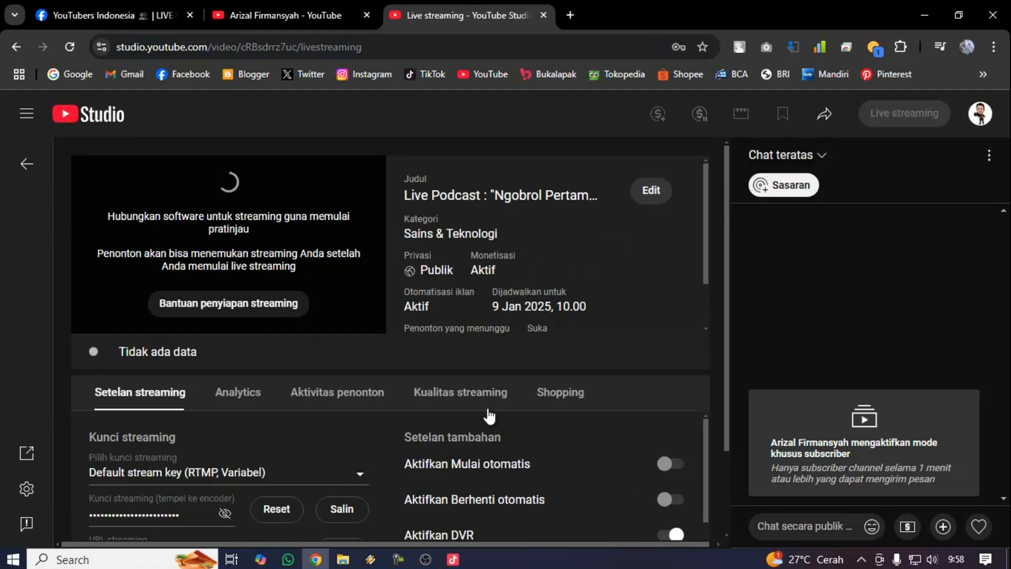
scroll(485, 414, down, 2)
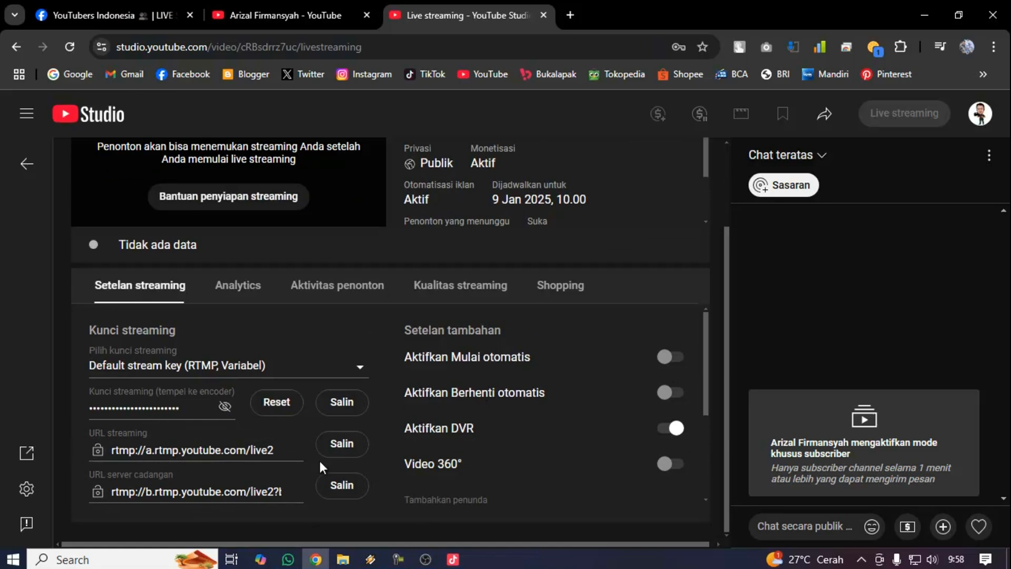
Reveal and hide the current stream key to check it
click(223, 406)
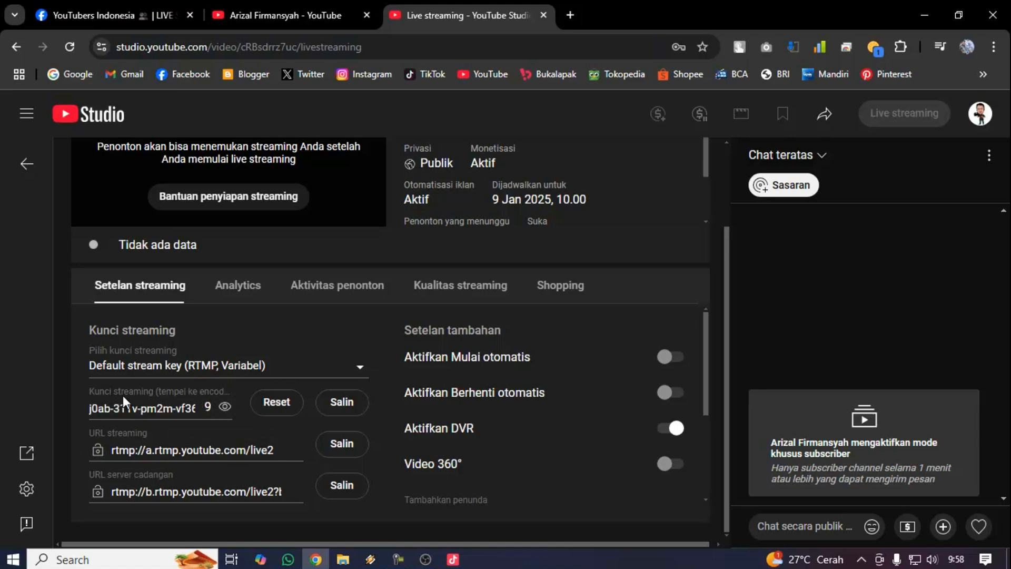
click(231, 411)
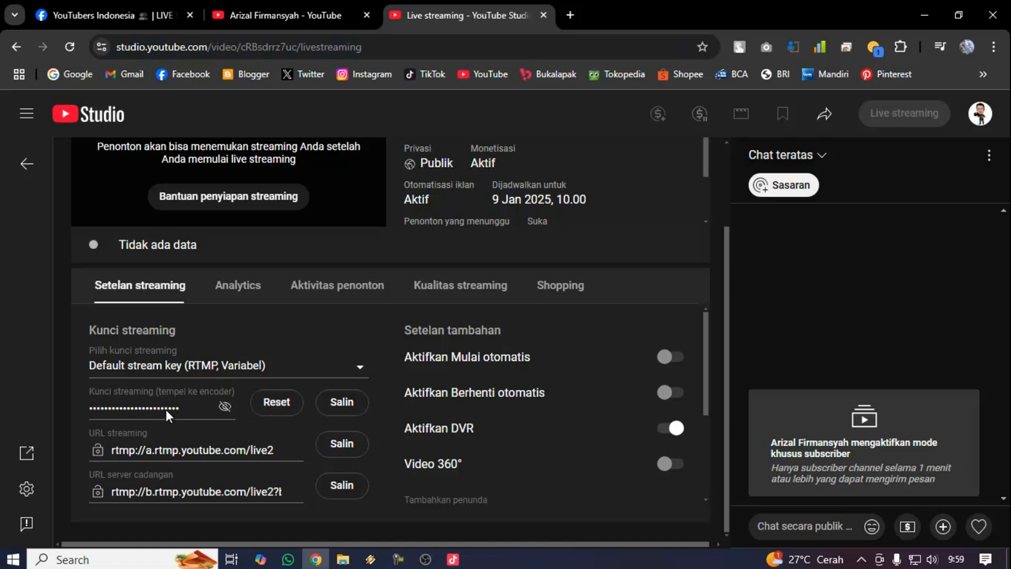
click(225, 406)
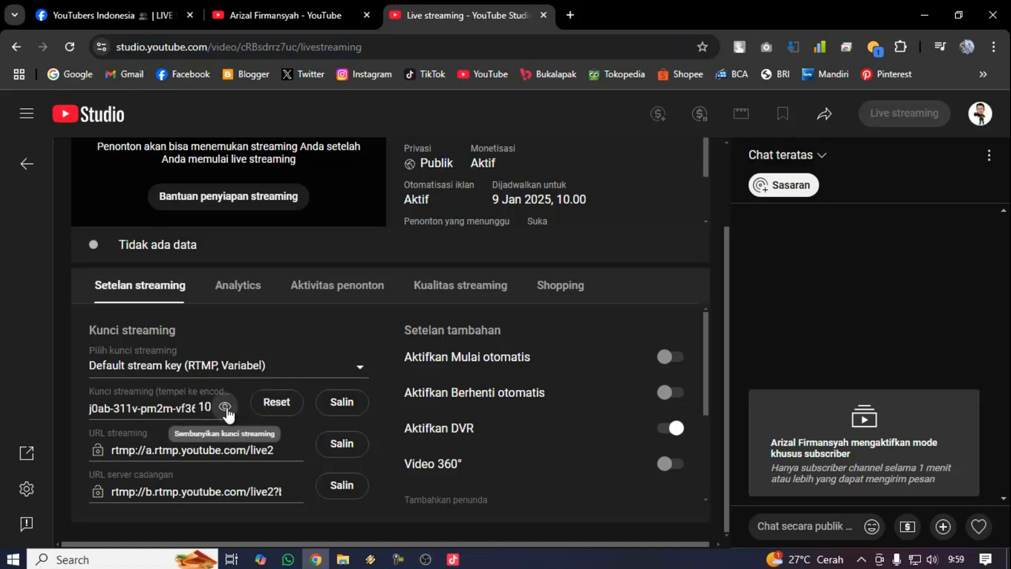
click(226, 406)
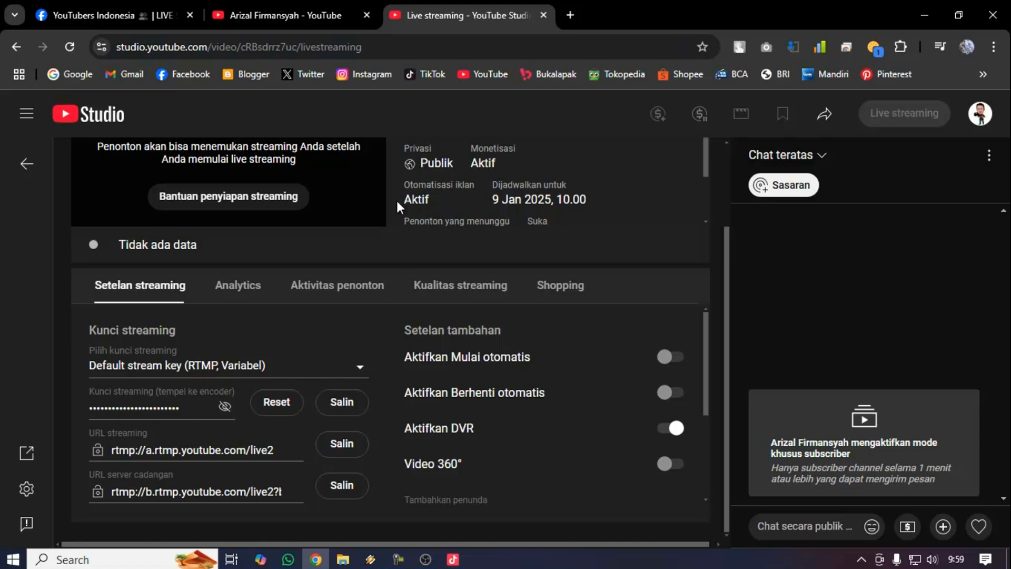
Reset the stream key, copy the new key, and switch to OBS Studio
click(284, 413)
click(624, 387)
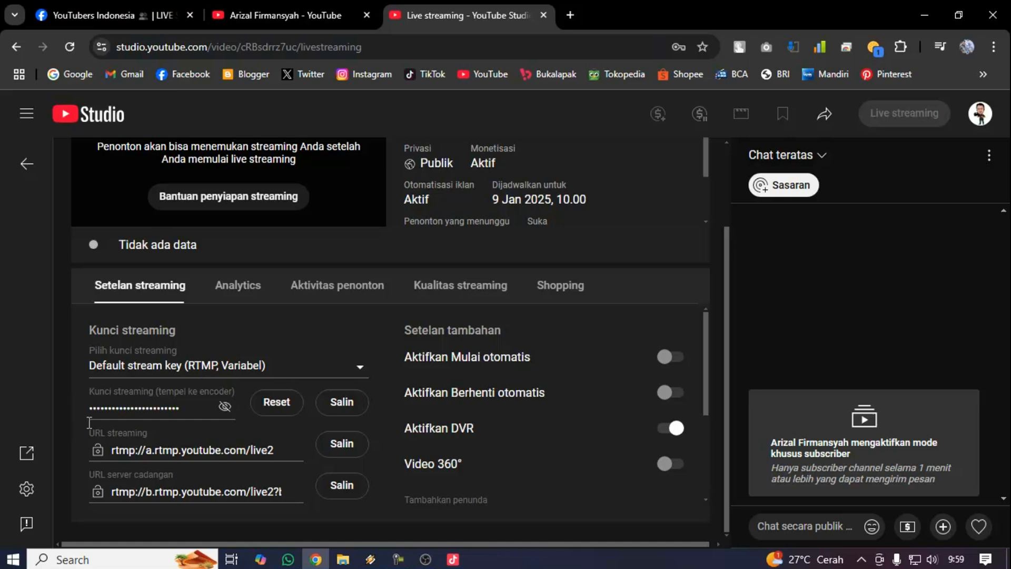
click(353, 412)
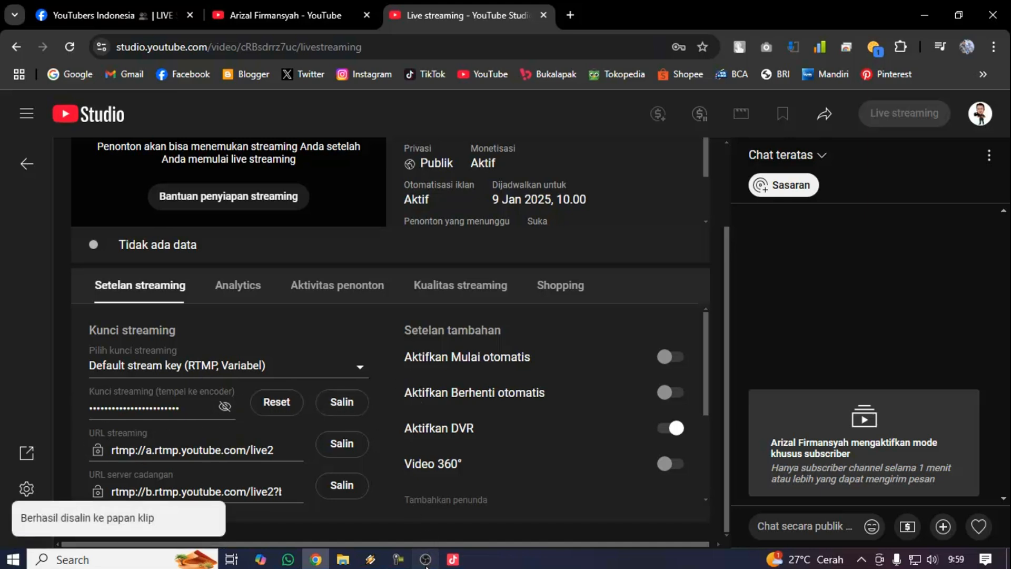
click(426, 559)
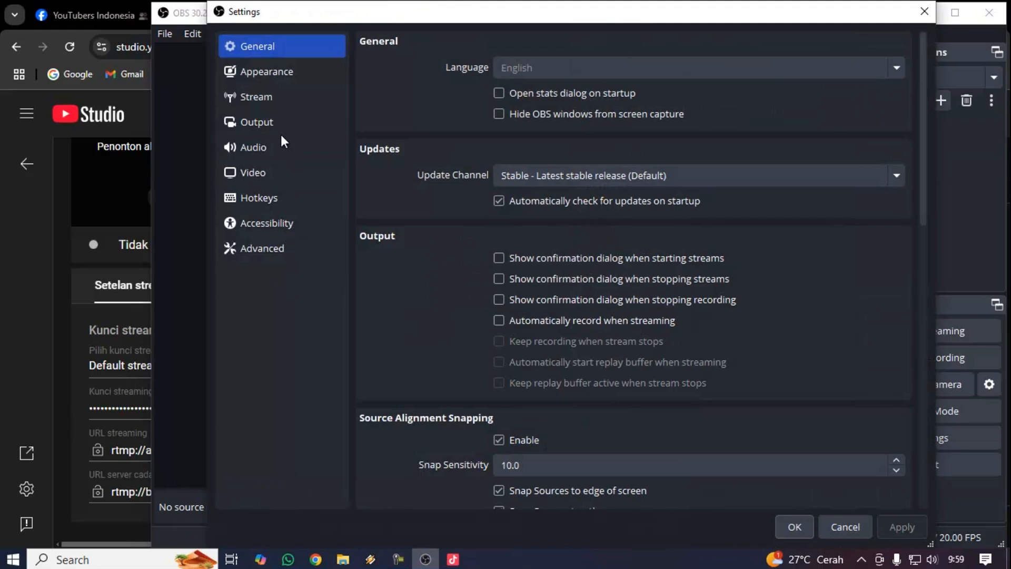
Replace the old stream key in OBS's Stream settings with the new YouTube key
click(274, 98)
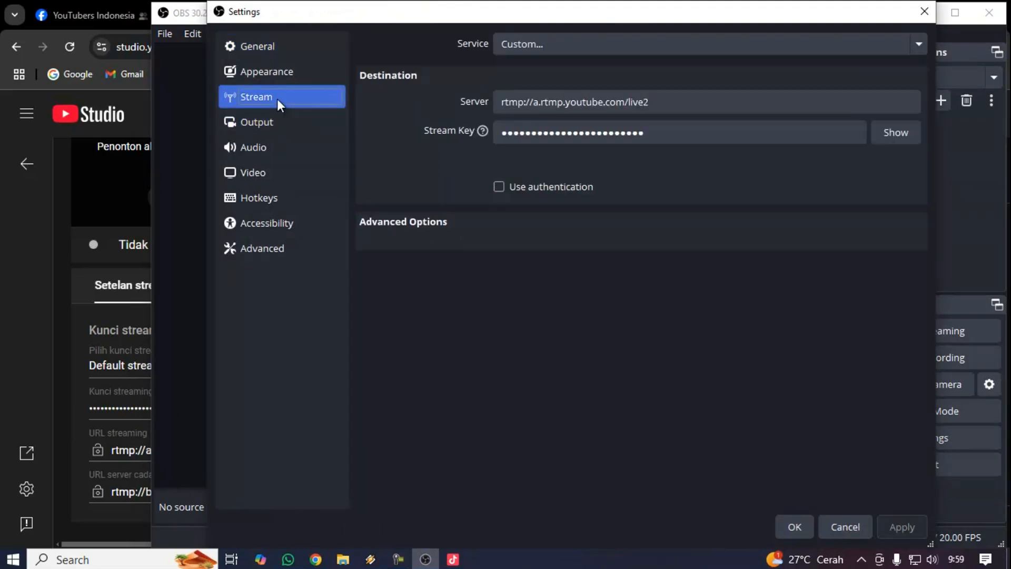
drag(651, 138, 474, 126)
click(895, 141)
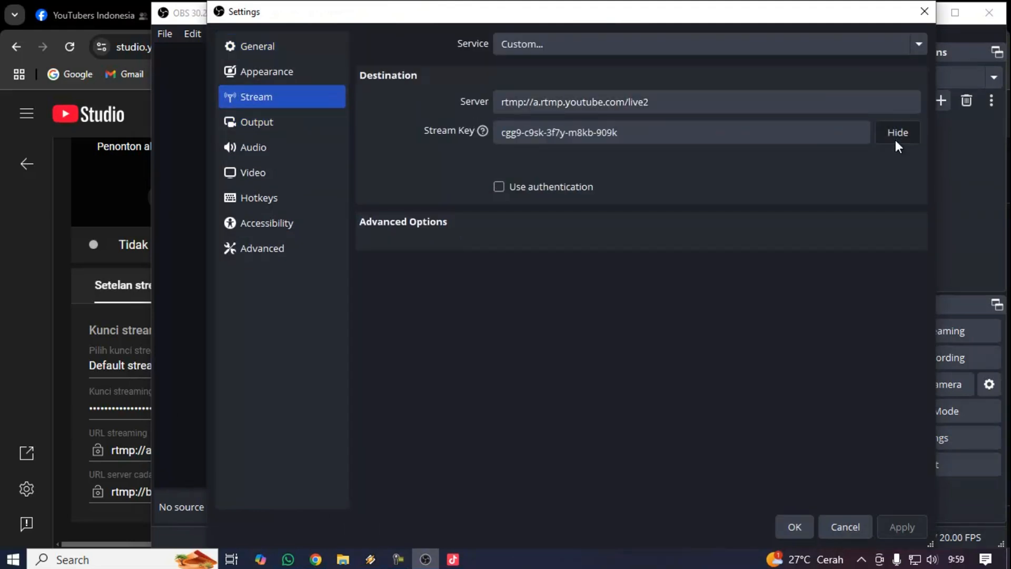
click(895, 132)
click(673, 135)
drag(655, 132, 465, 131)
right_click(544, 132)
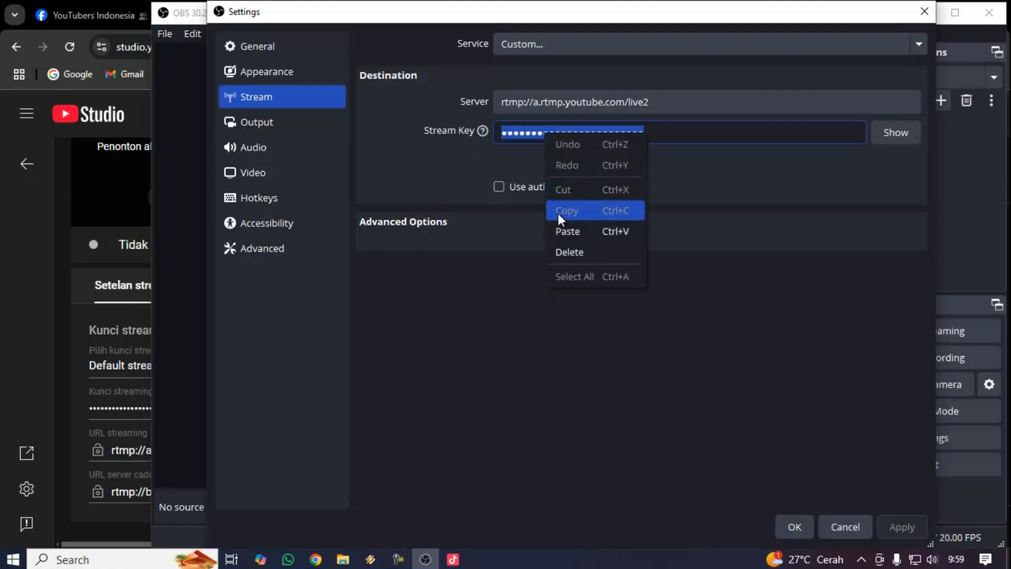
click(558, 230)
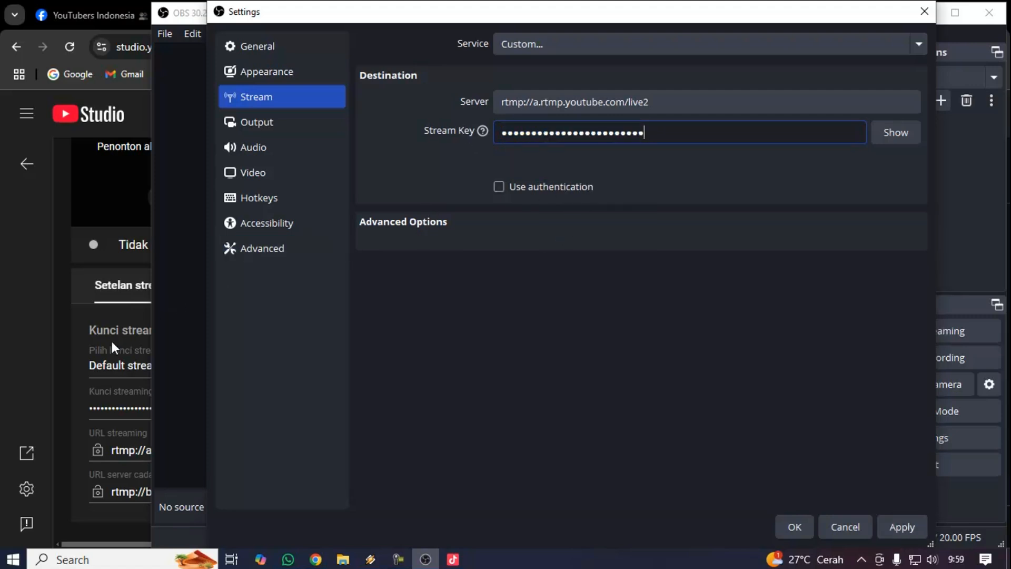
Copy the YouTube server URL, set server rtmp://a.rtmp.youtube.com/live2, and apply the settings
click(67, 363)
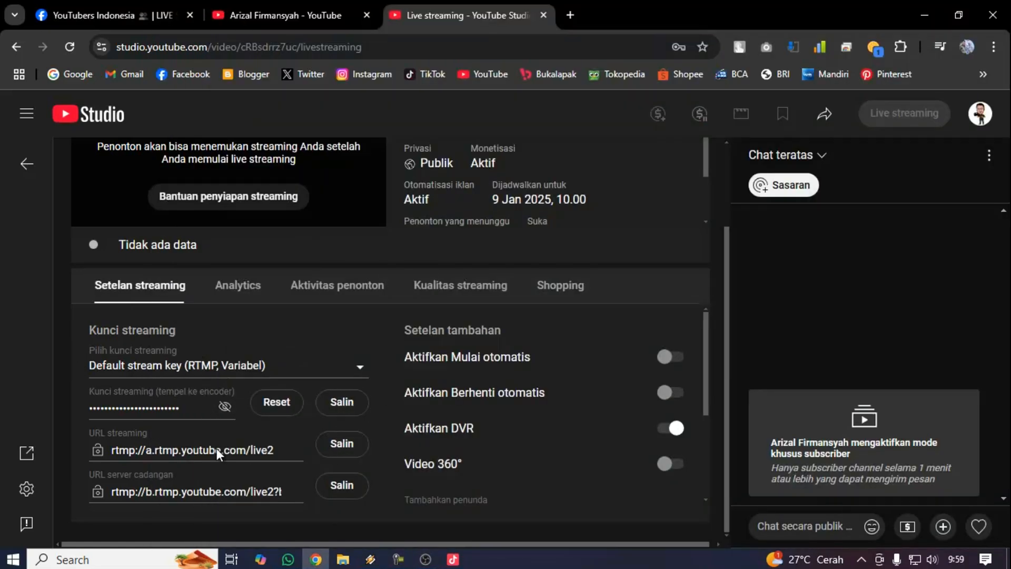
click(341, 452)
click(453, 559)
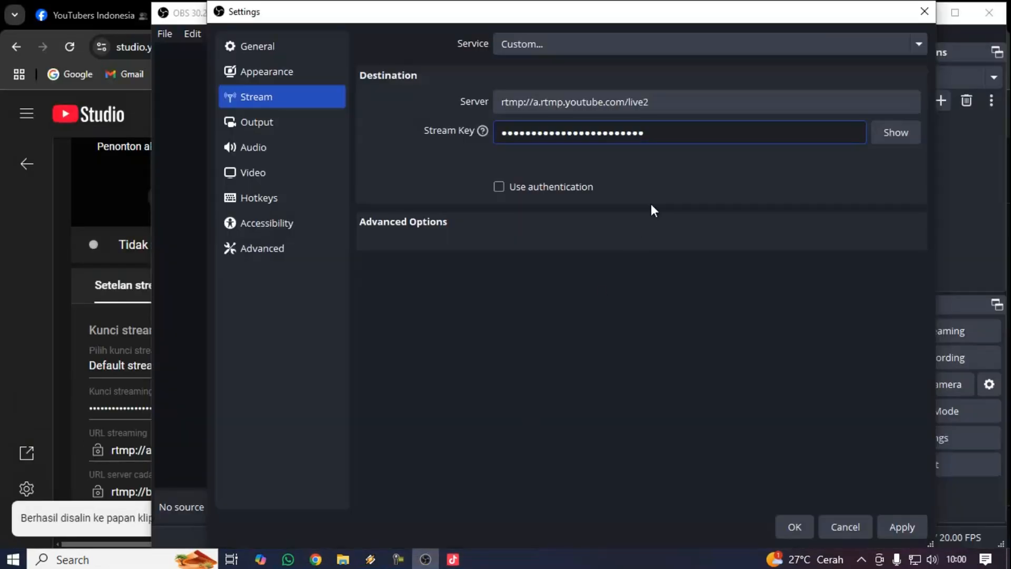
drag(650, 101, 467, 96)
right_click(525, 104)
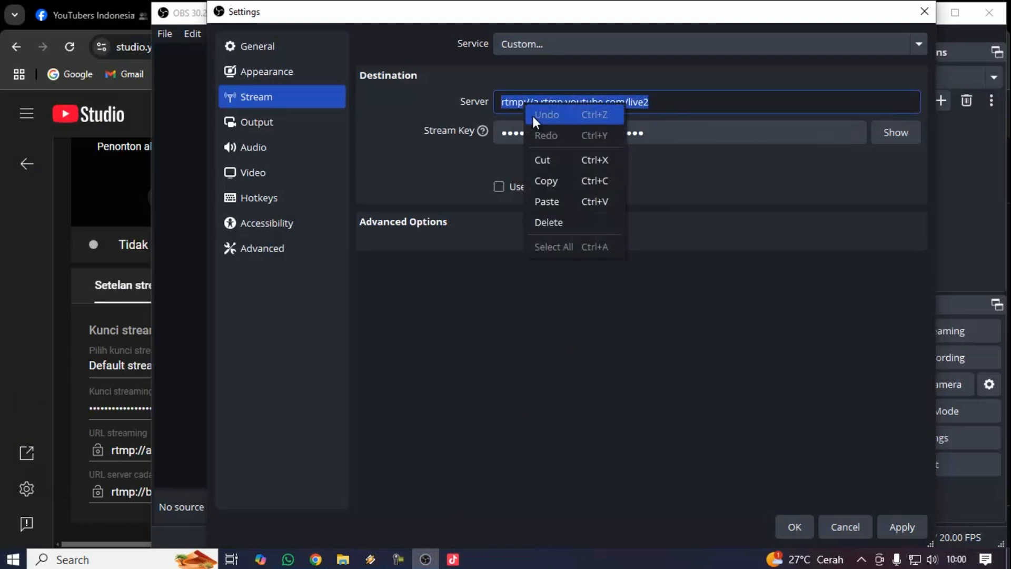
click(554, 182)
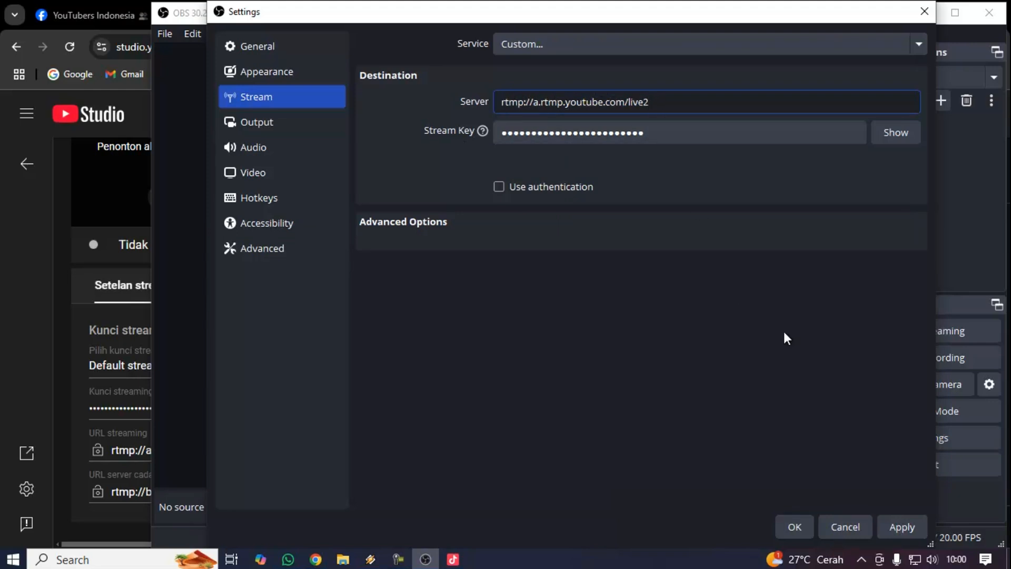
click(906, 526)
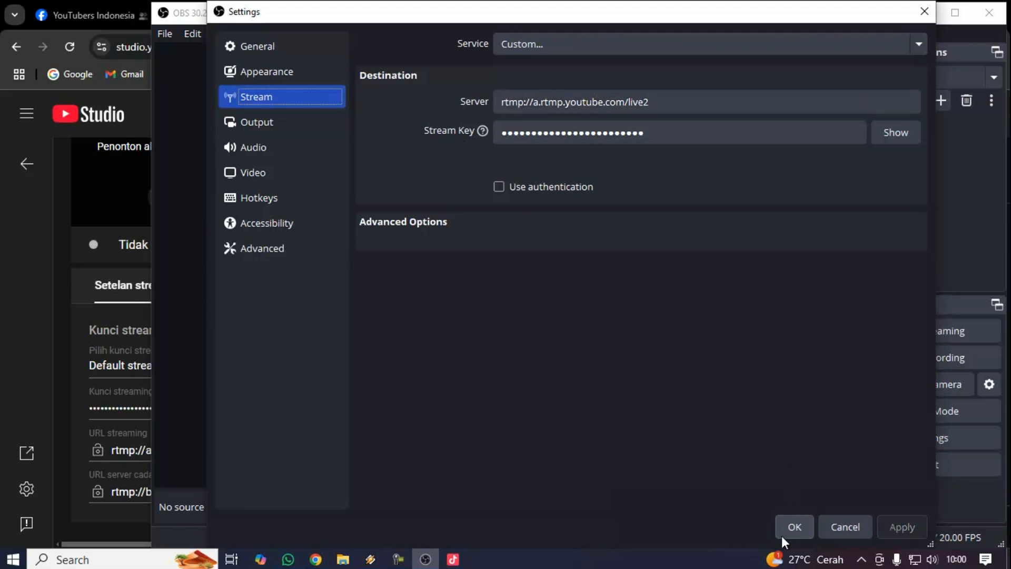
click(783, 534)
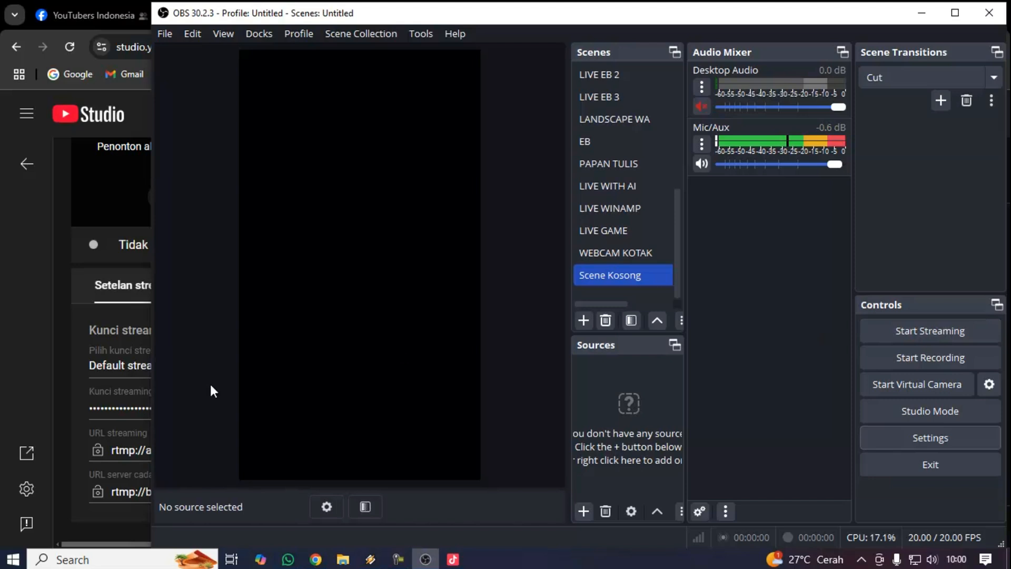
Drag the background Video source below the portrait frame in TikTok LIVE Studio
click(453, 559)
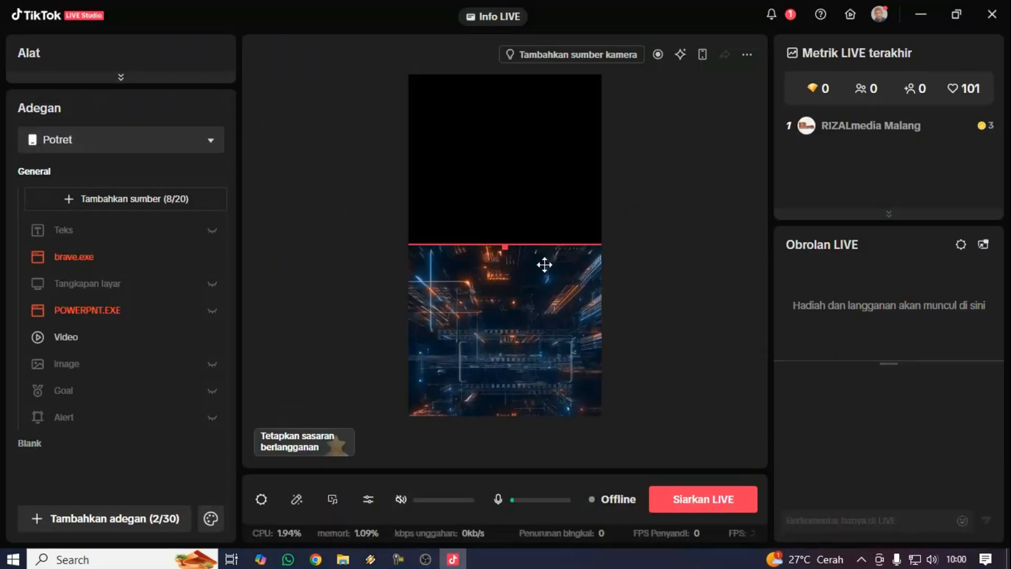
drag(555, 257, 515, 443)
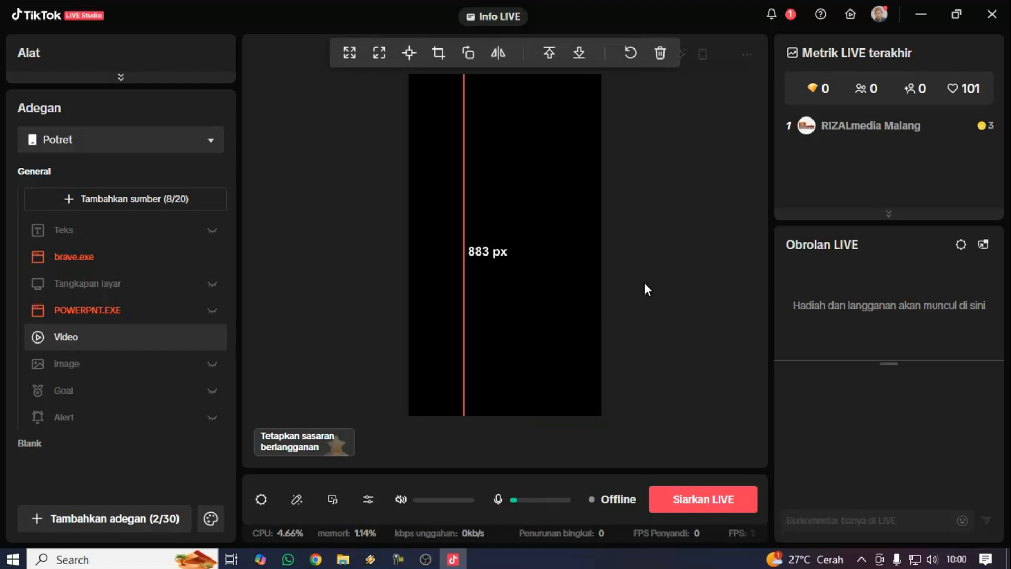
click(643, 295)
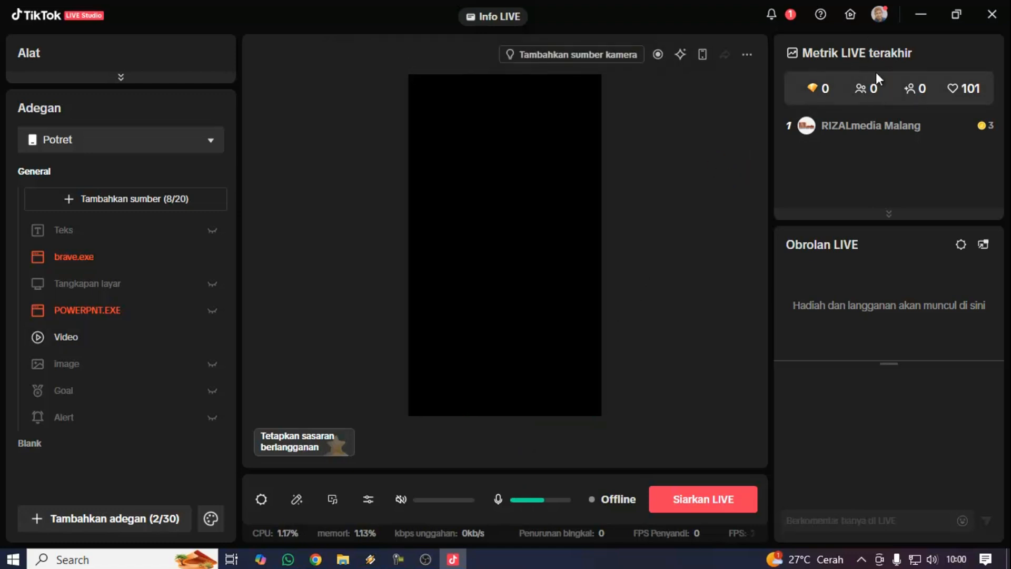
Check the account menu, then open the Tambahkan sumber source-type picker
click(880, 17)
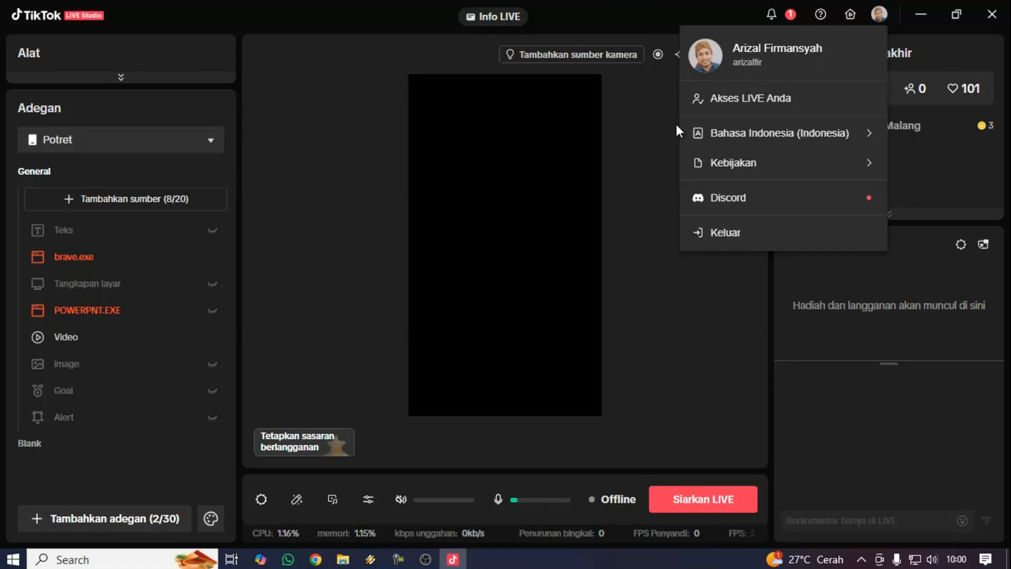
click(663, 131)
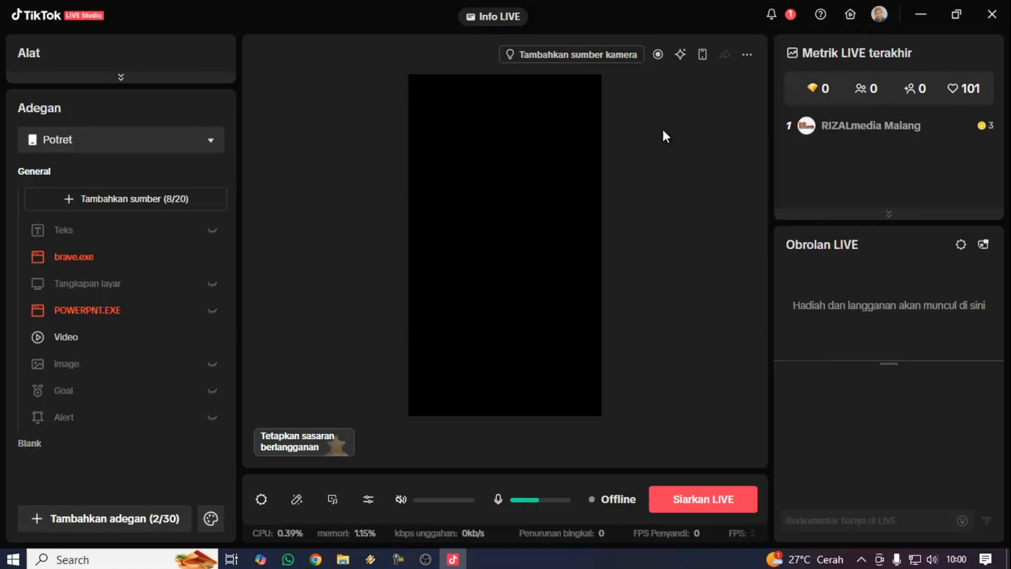
click(879, 15)
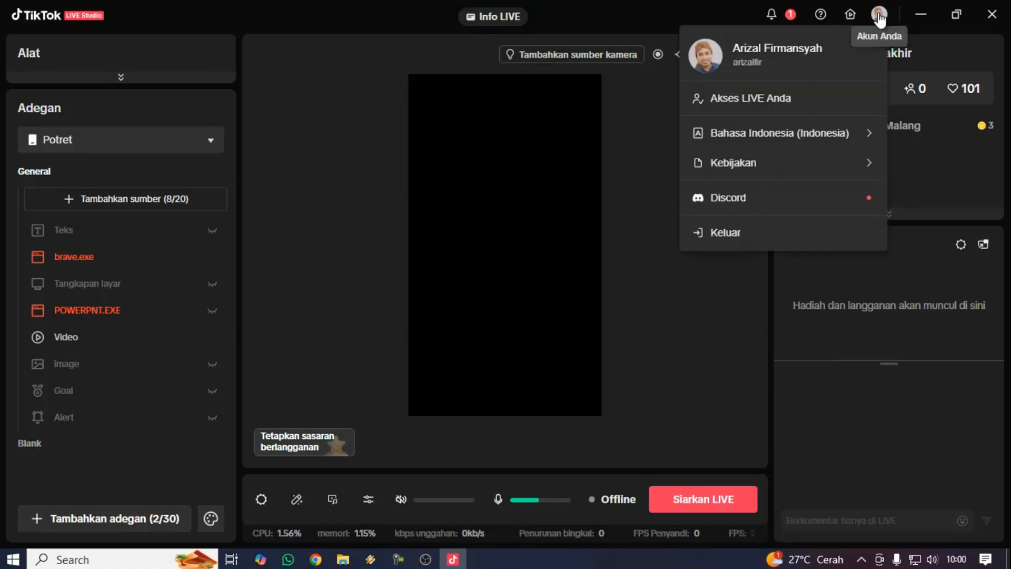
click(646, 156)
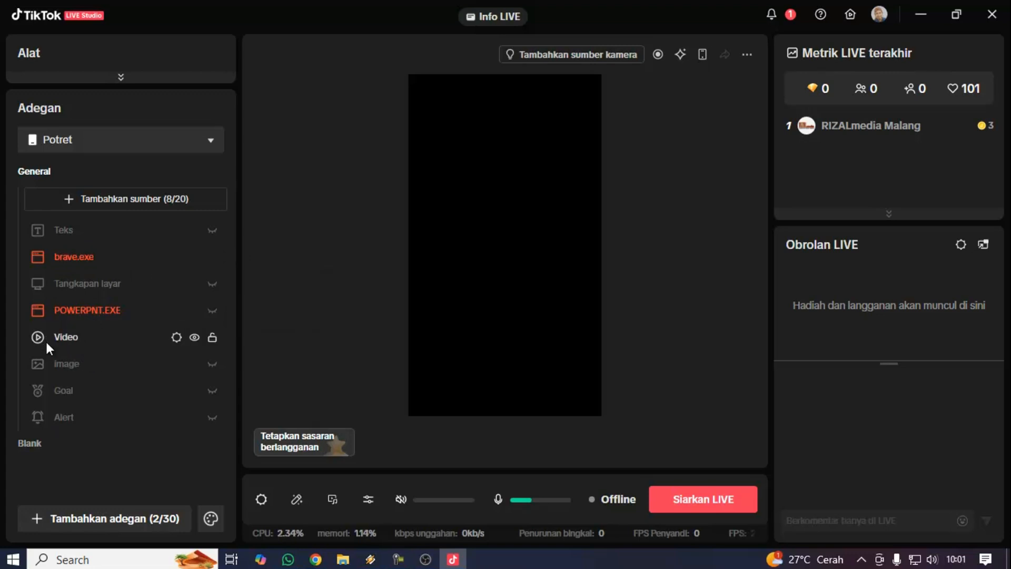
double_click(73, 336)
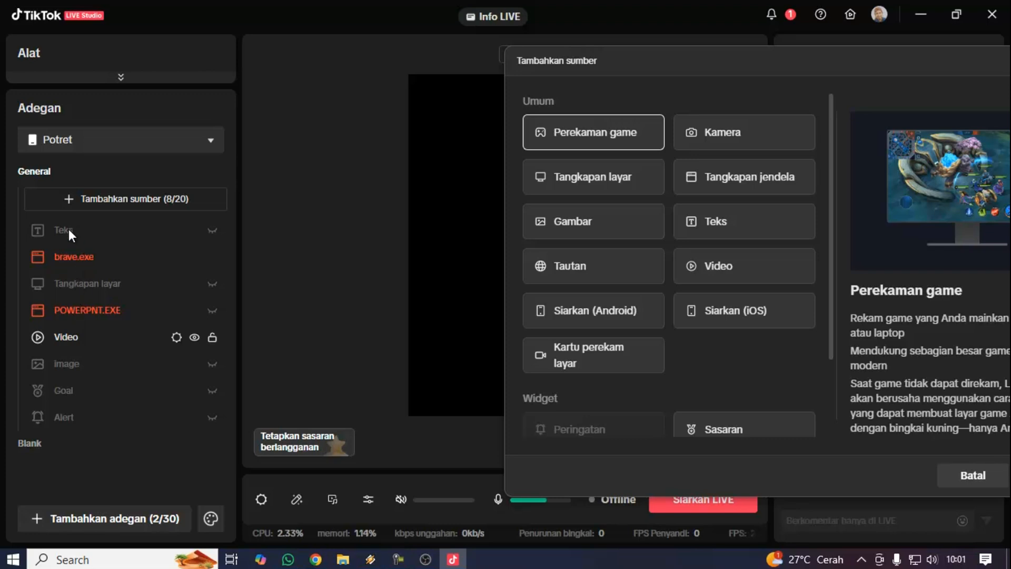
Choose a camera as the new source in the centred add-source window
drag(655, 64, 333, 53)
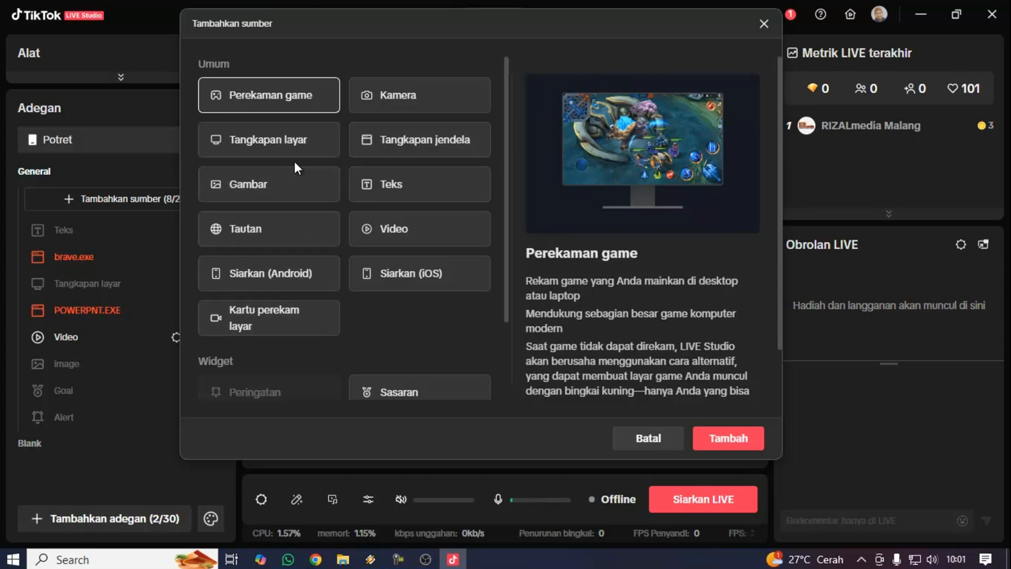
click(426, 95)
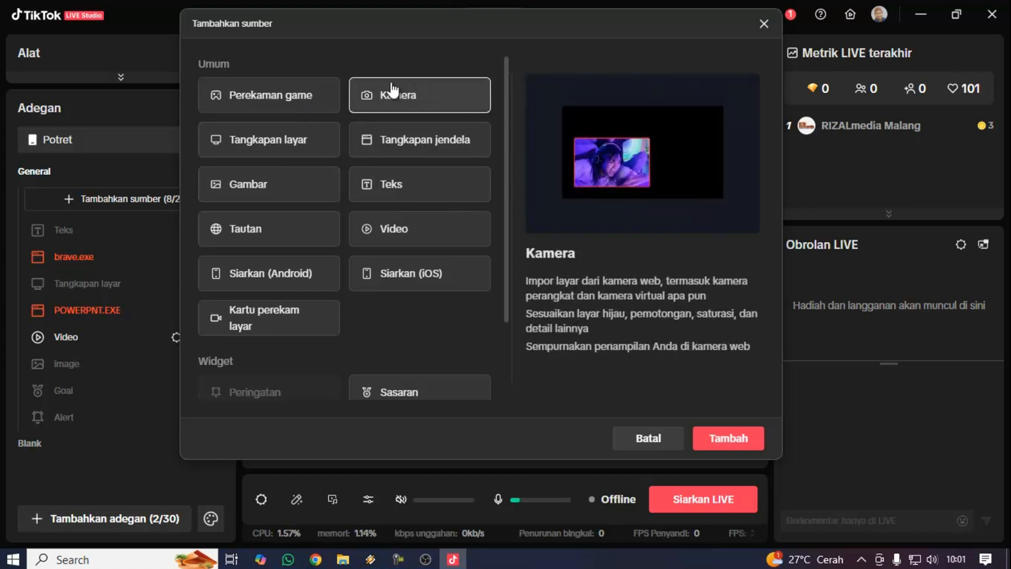
click(734, 437)
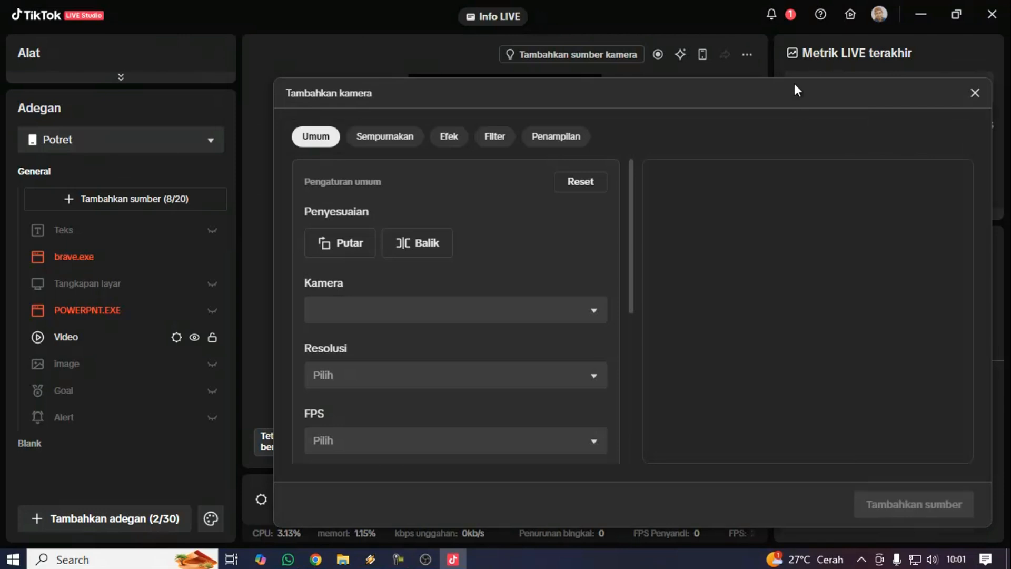
Set the camera device to USB Camera, then bring OBS Studio forward
drag(780, 88, 704, 83)
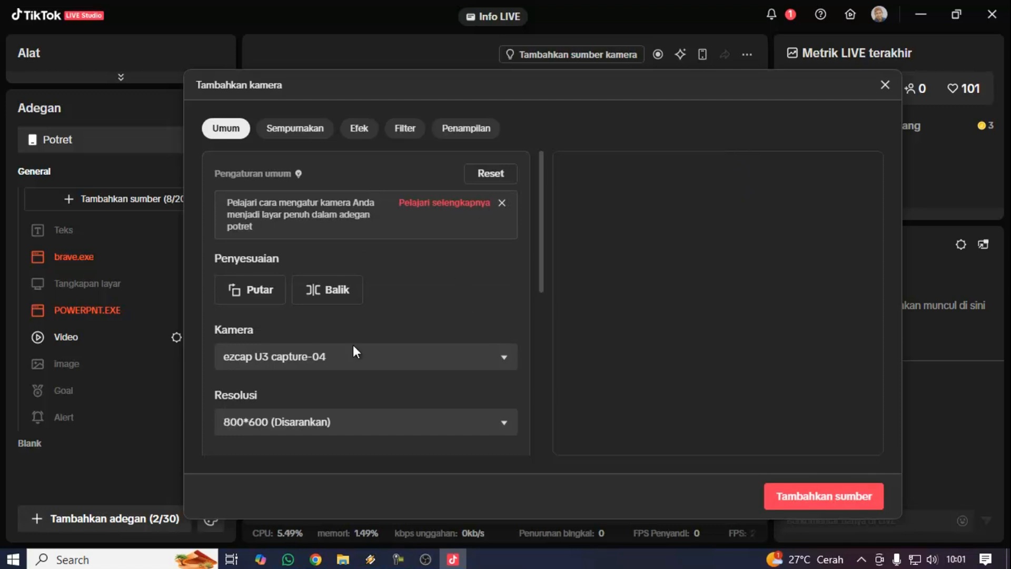
click(380, 363)
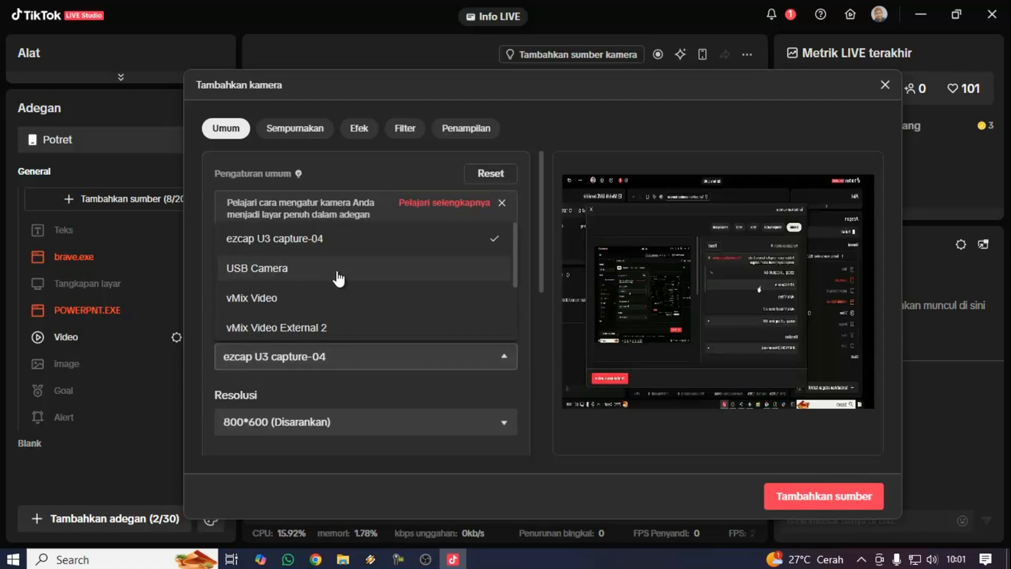
click(337, 270)
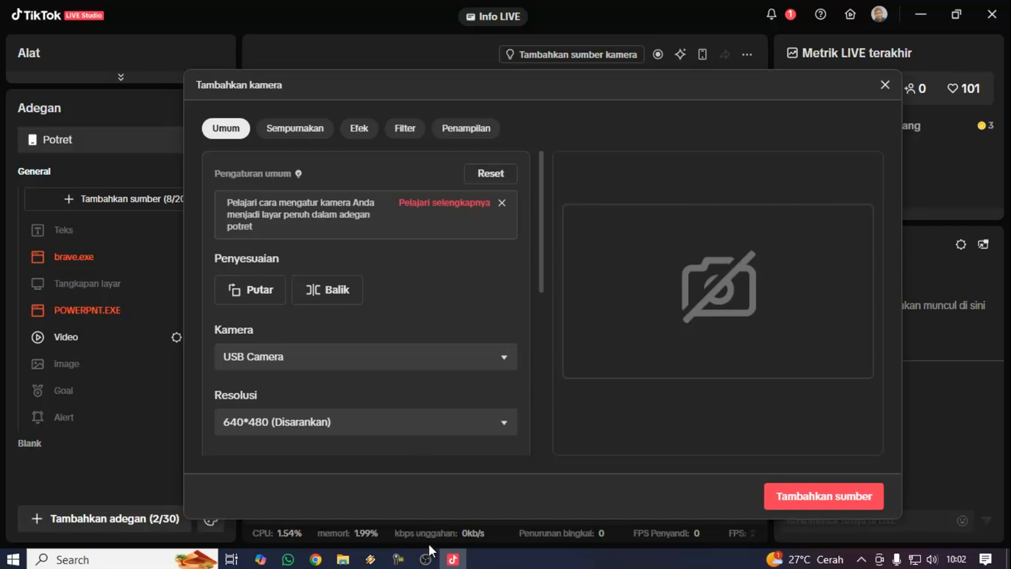
click(425, 559)
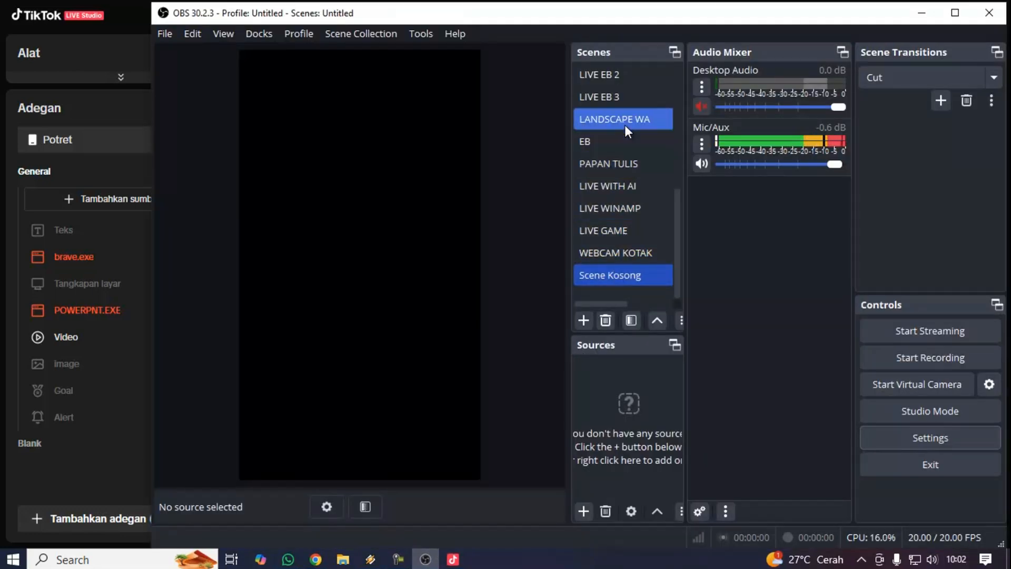
Switch OBS to the KAMERA DEPAN scene and minimise OBS
scroll(616, 169, up, 3)
click(617, 162)
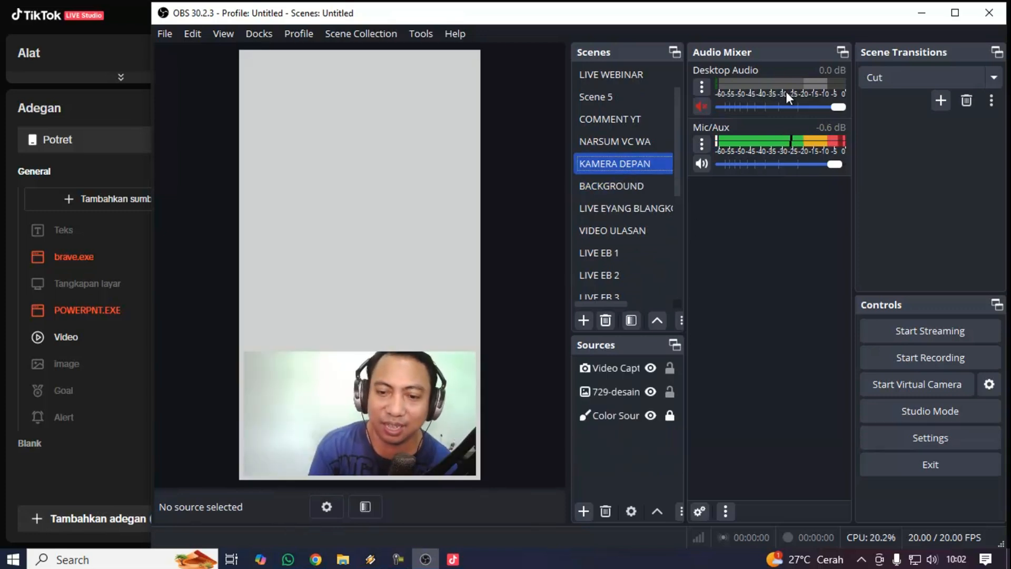
click(921, 12)
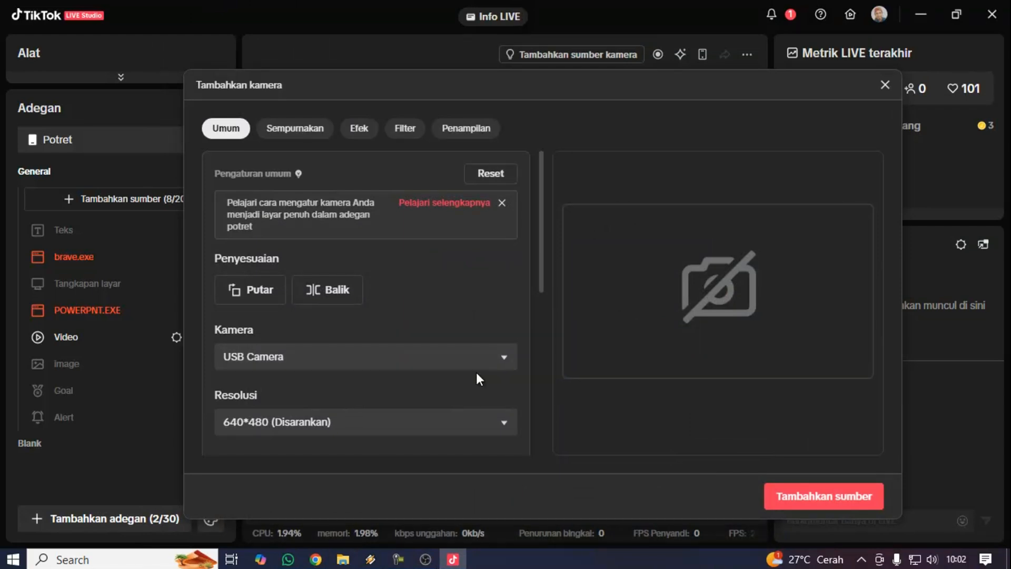
Pick vMix Video as the camera, check its color-bar preview, then close Tambahkan kamera unadded
click(384, 366)
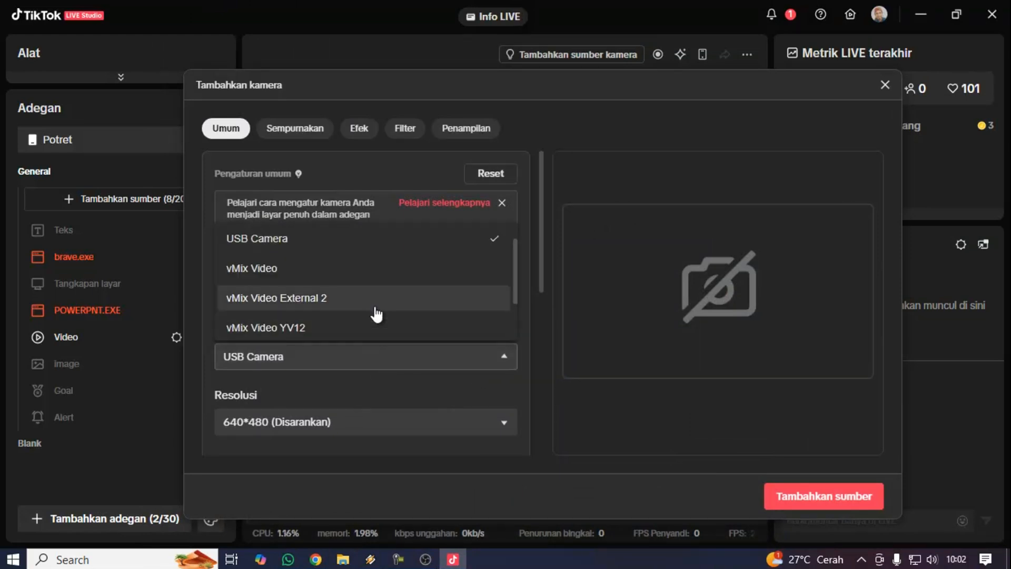
click(373, 266)
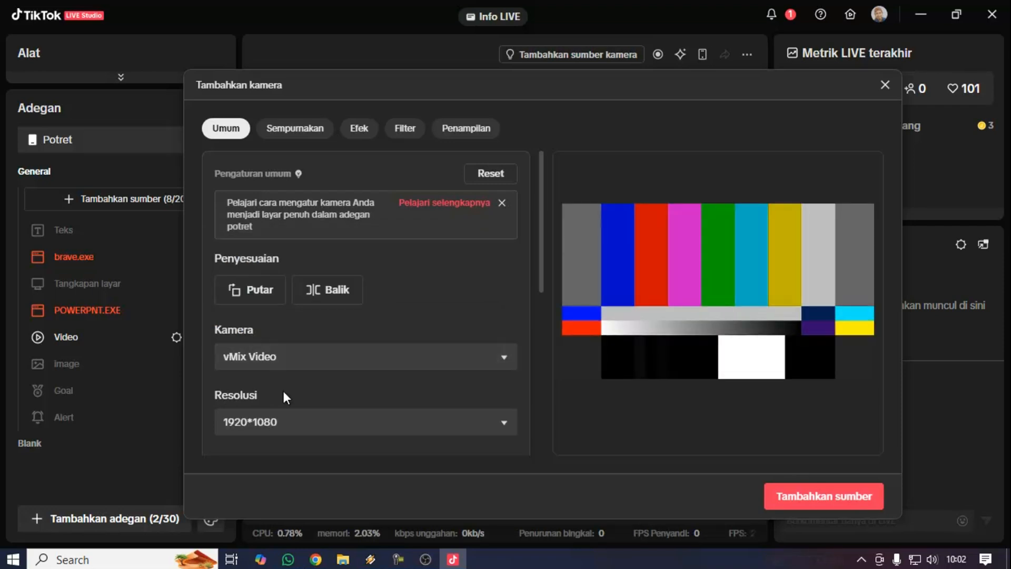
click(301, 362)
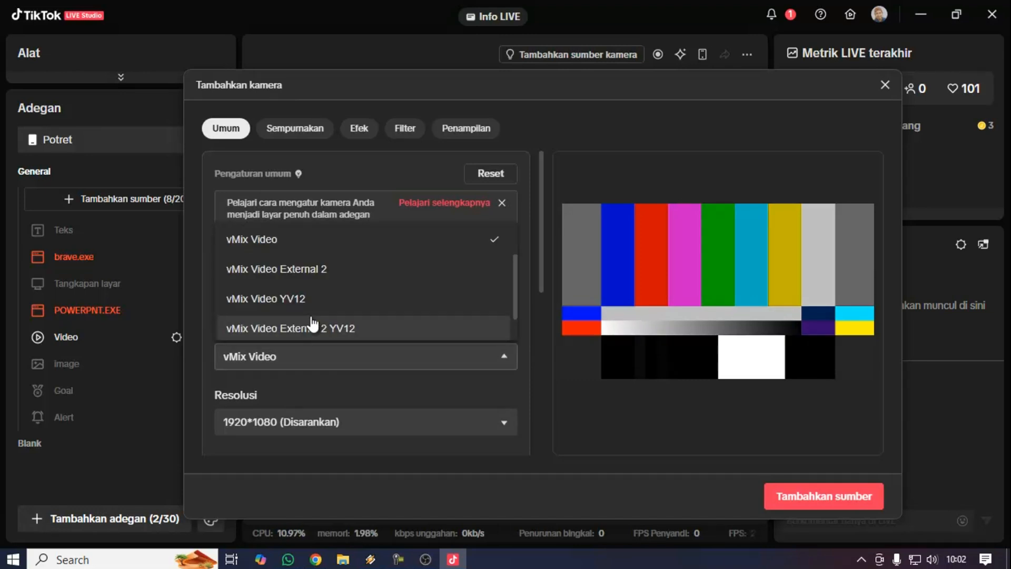
scroll(313, 322, up, 2)
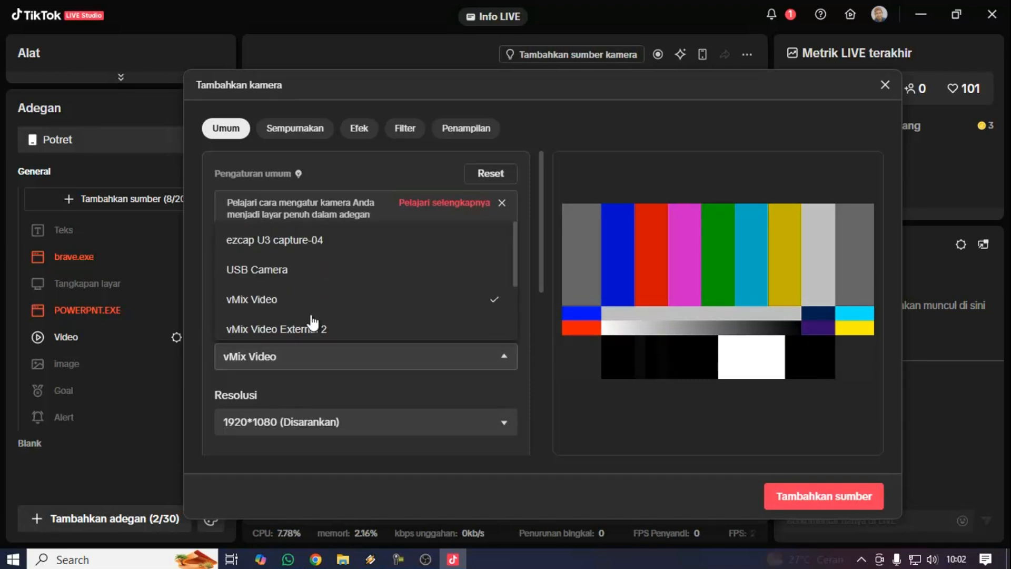
click(536, 331)
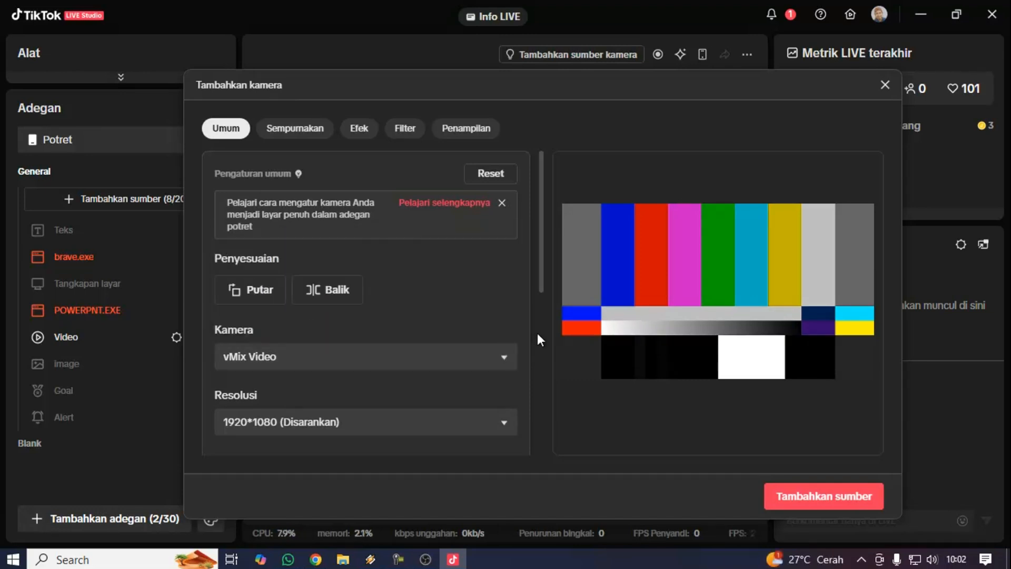
click(885, 85)
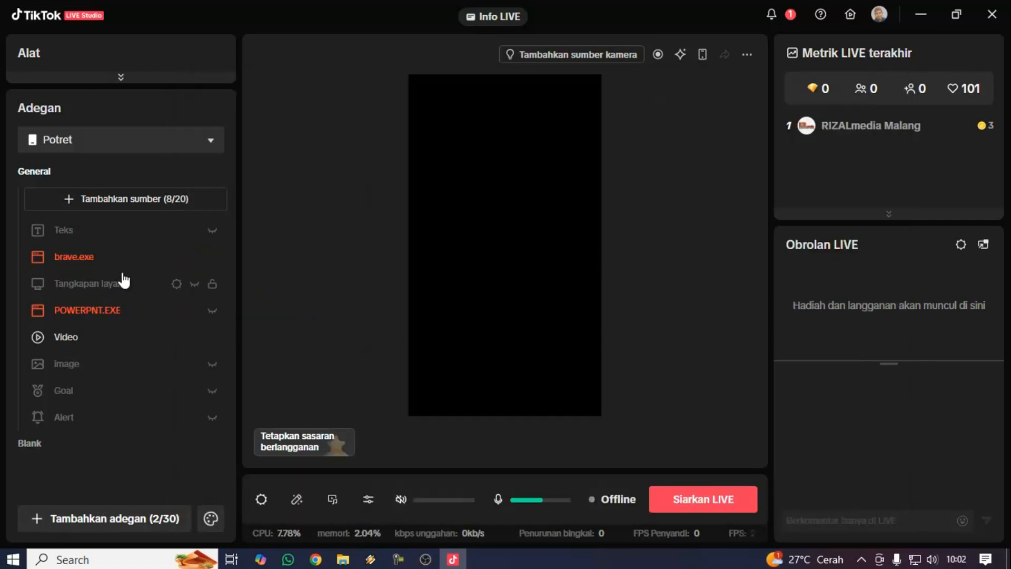
Select the Tangkapan layar source and make it visible in the preview
click(83, 283)
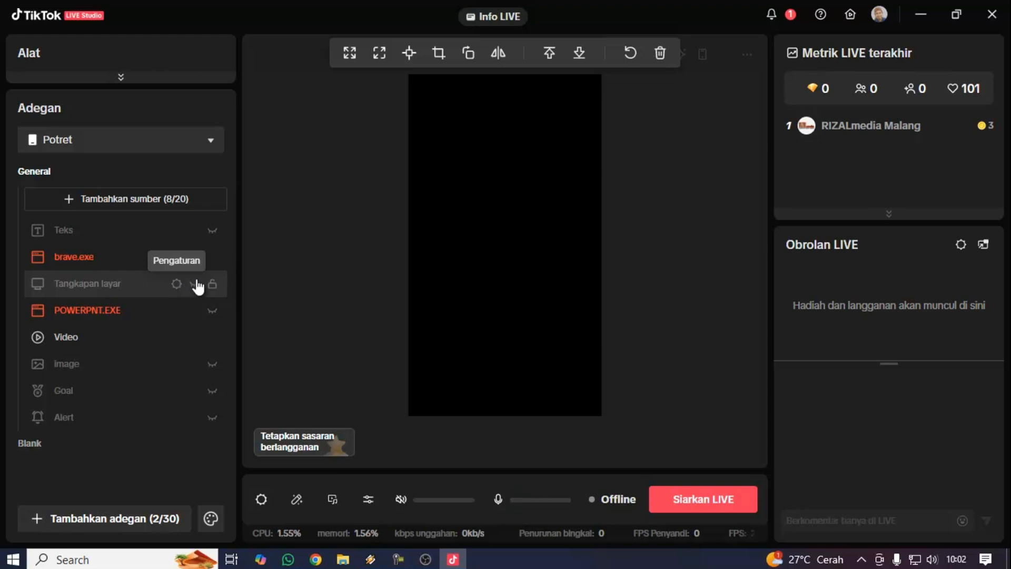
click(193, 292)
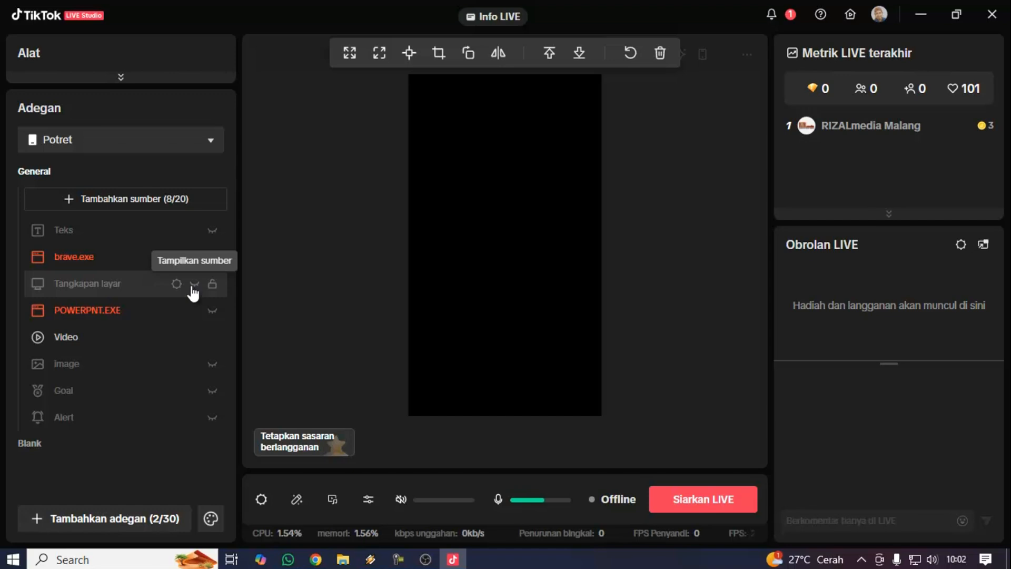
click(193, 291)
Drag the screen capture lower across most of the portrait canvas and try the Pangkas crop tool
mouse_move(582, 179)
mouse_down()
mouse_move(444, 234)
mouse_move(600, 232)
mouse_move(580, 234)
mouse_move(585, 199)
mouse_up()
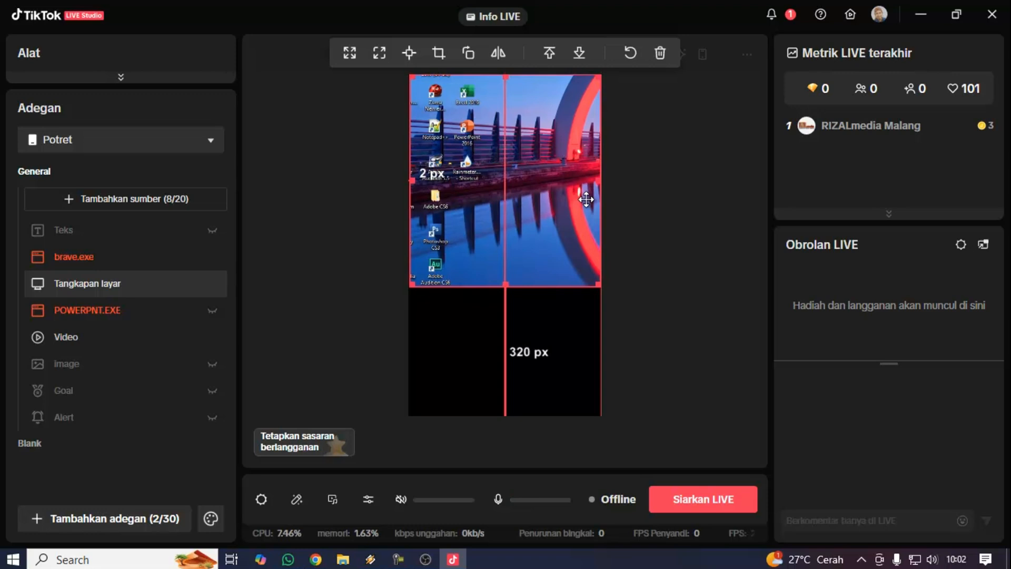
click(634, 215)
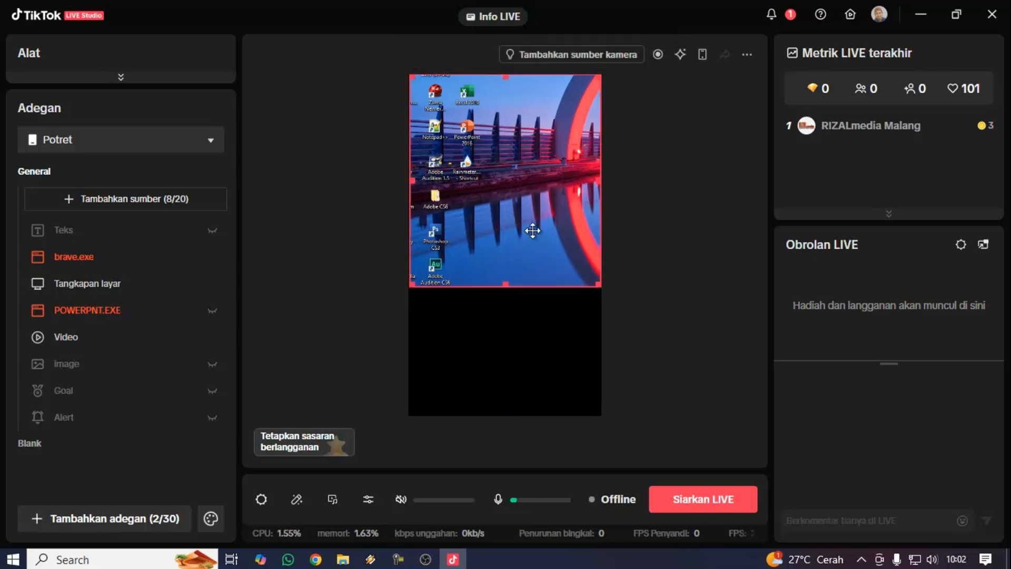
mouse_move(530, 227)
mouse_down()
mouse_move(538, 351)
mouse_move(540, 219)
mouse_move(536, 246)
mouse_up()
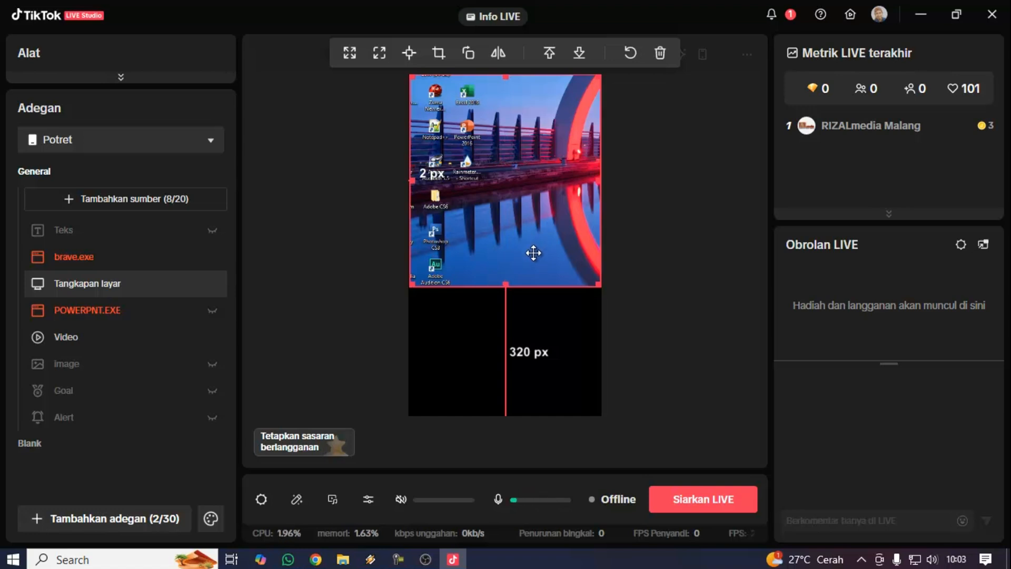
mouse_move(517, 206)
mouse_down()
mouse_move(527, 245)
mouse_move(515, 207)
mouse_up()
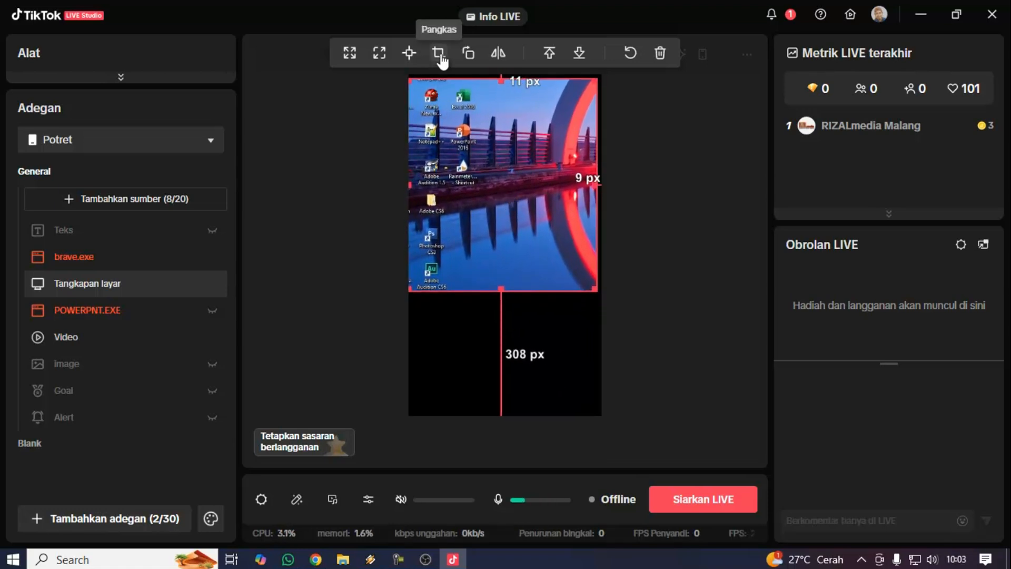
click(439, 55)
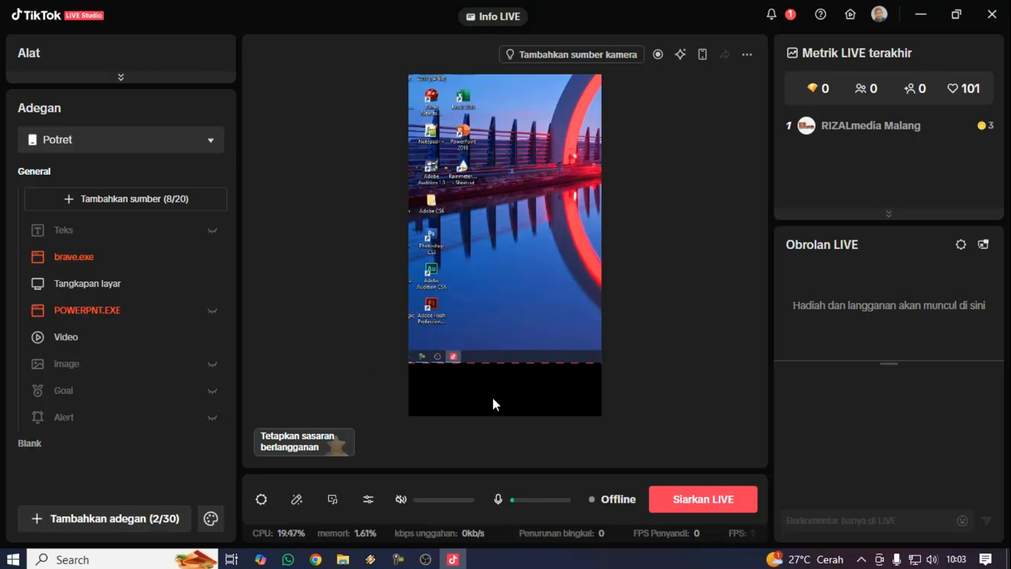
Move and corner-resize the screen capture until the red-lit arches fill the canvas, centred vertically
drag(501, 264, 453, 262)
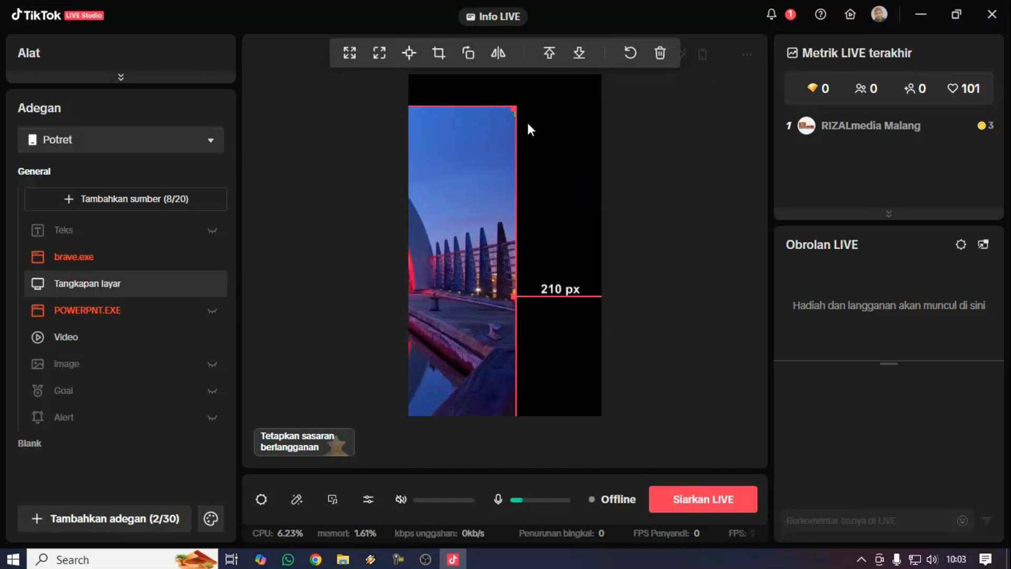
drag(517, 106, 474, 138)
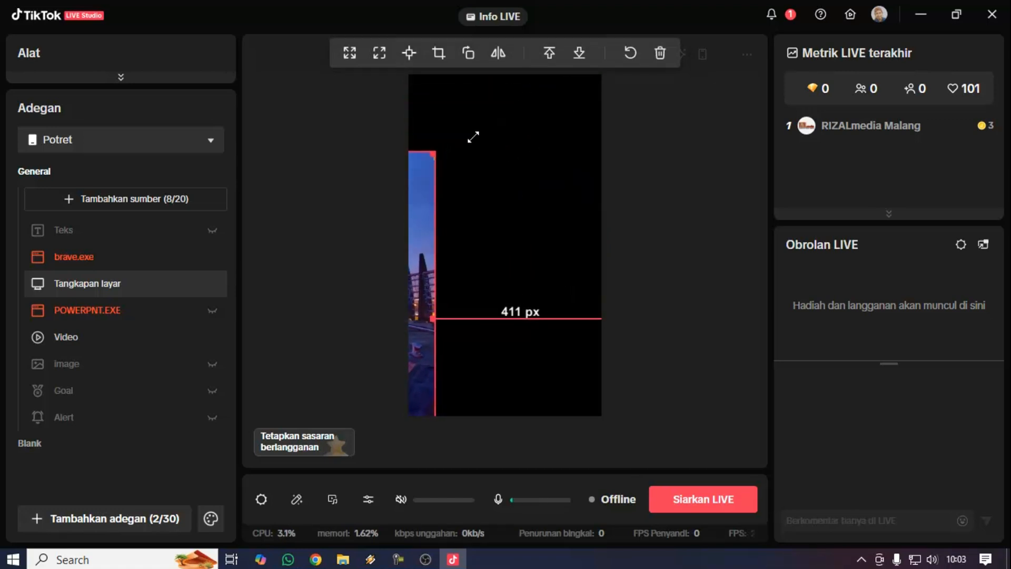
drag(415, 194, 506, 188)
drag(525, 271, 472, 320)
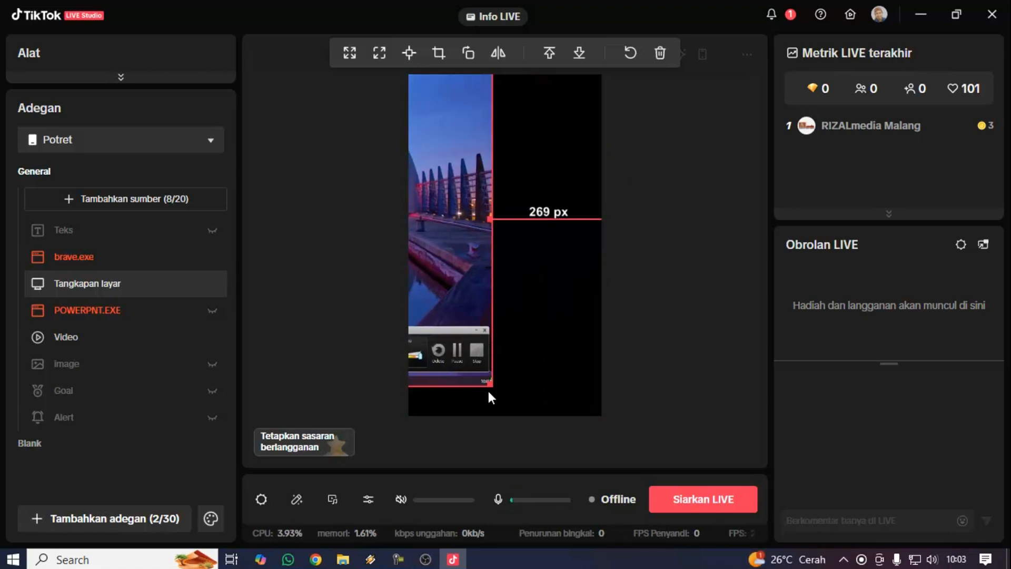
drag(489, 386, 512, 398)
drag(466, 285, 690, 286)
drag(530, 257, 588, 275)
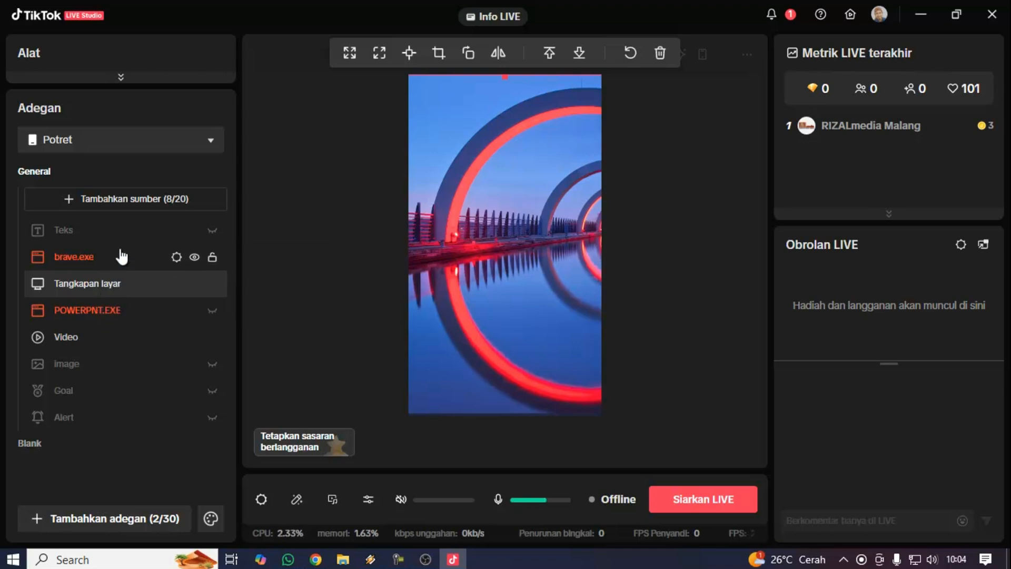
Toggle the Teks source visible and hidden again, then open Tambahkan sumber
click(112, 230)
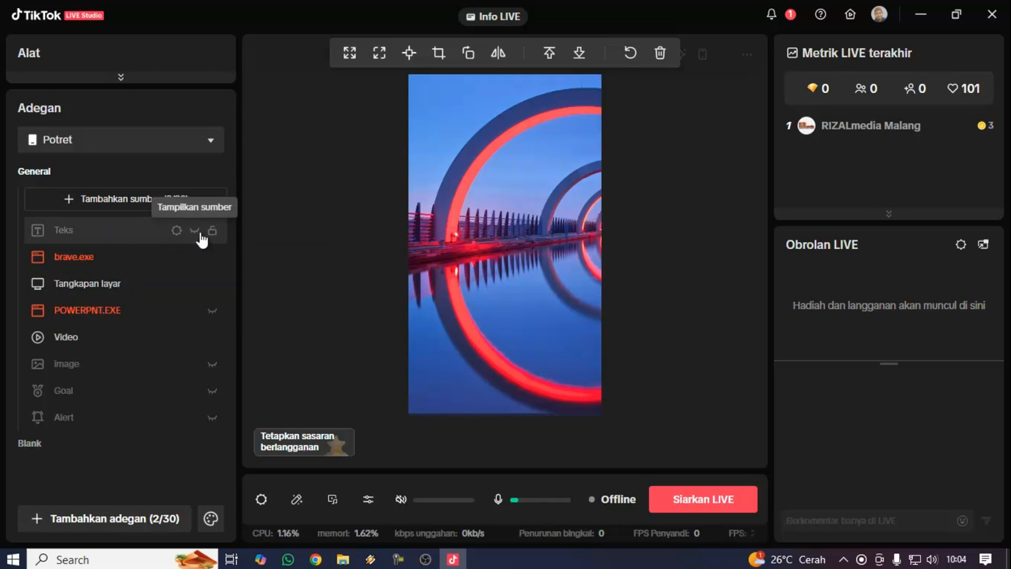
click(193, 232)
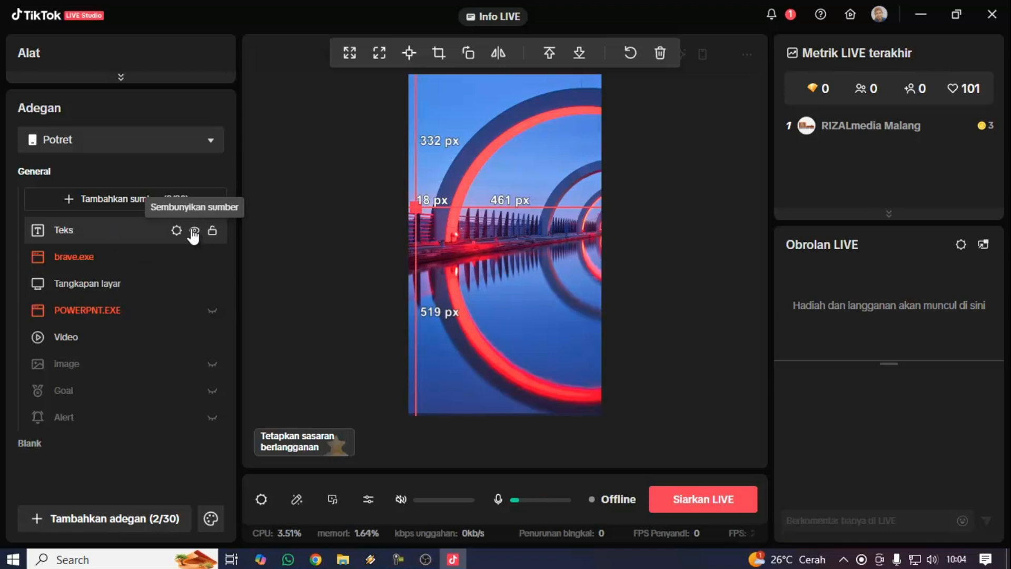
click(193, 233)
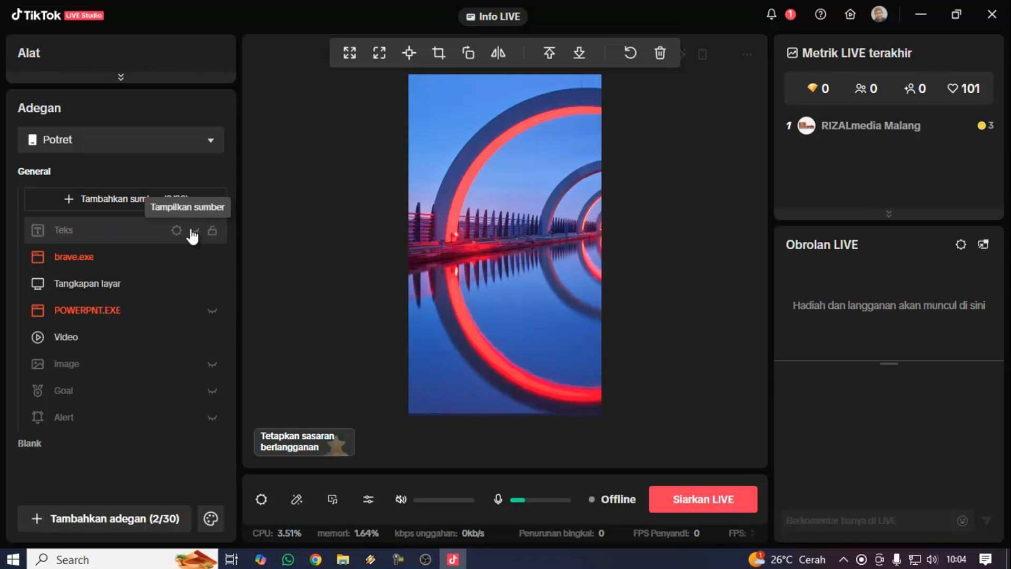
click(126, 198)
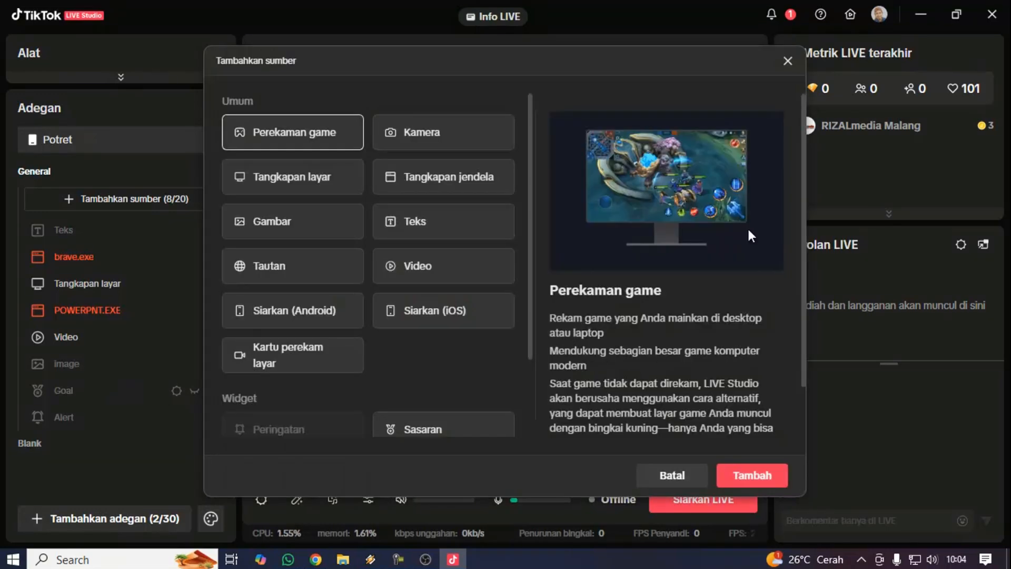
Dismiss the Tambahkan sumber dialog with its X button
click(788, 61)
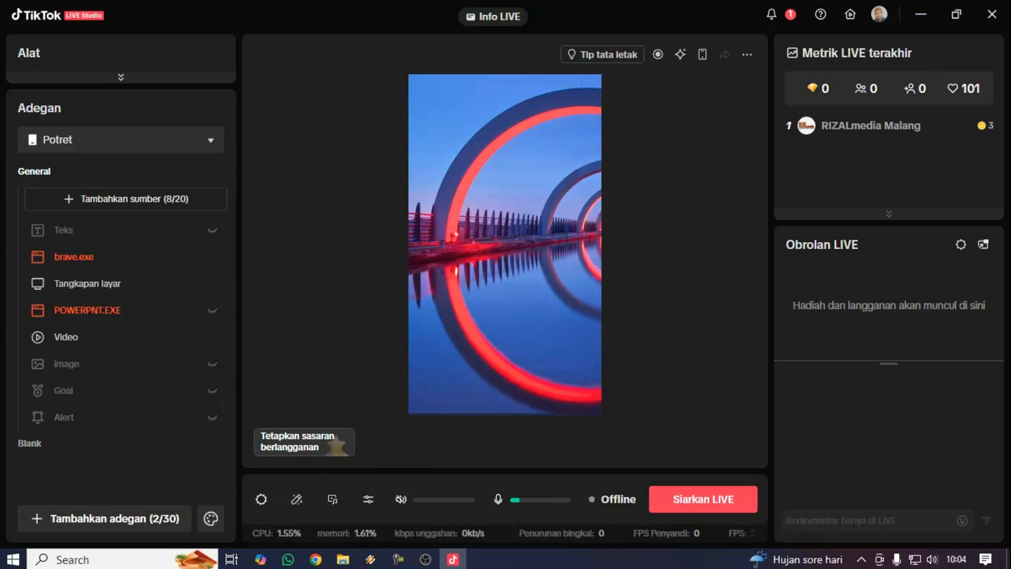
key(super+e)
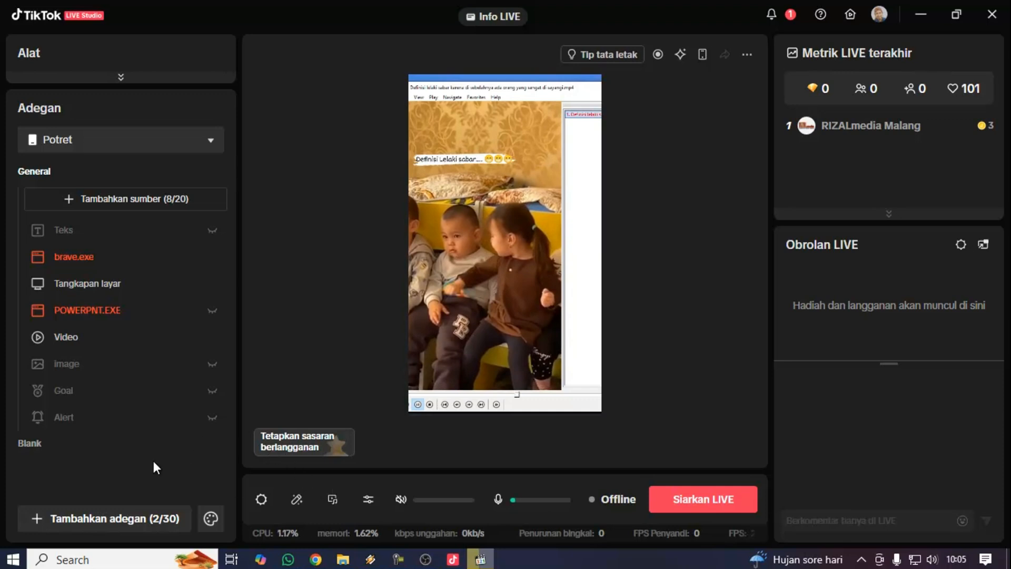
click(156, 206)
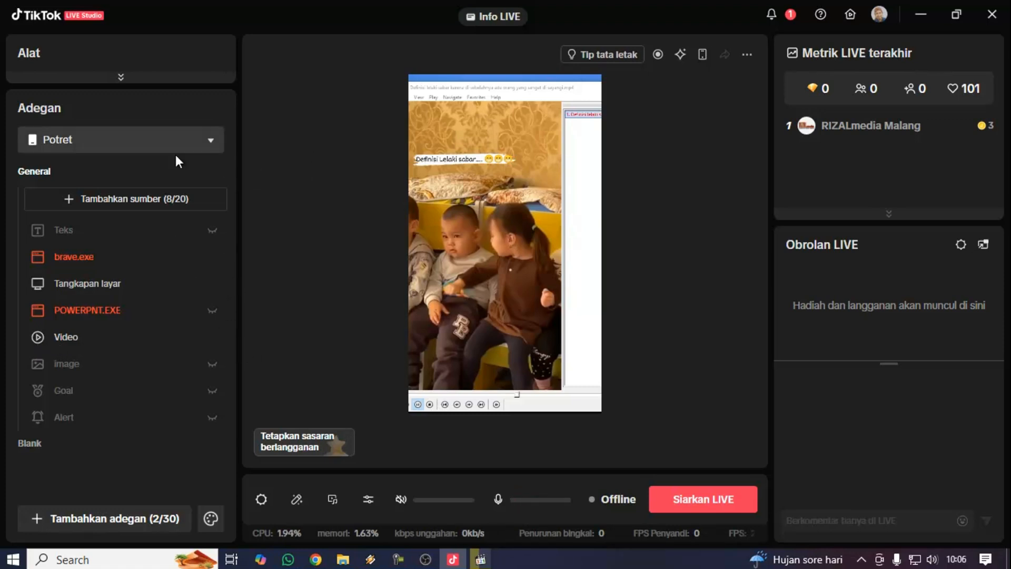
key(alt+F4)
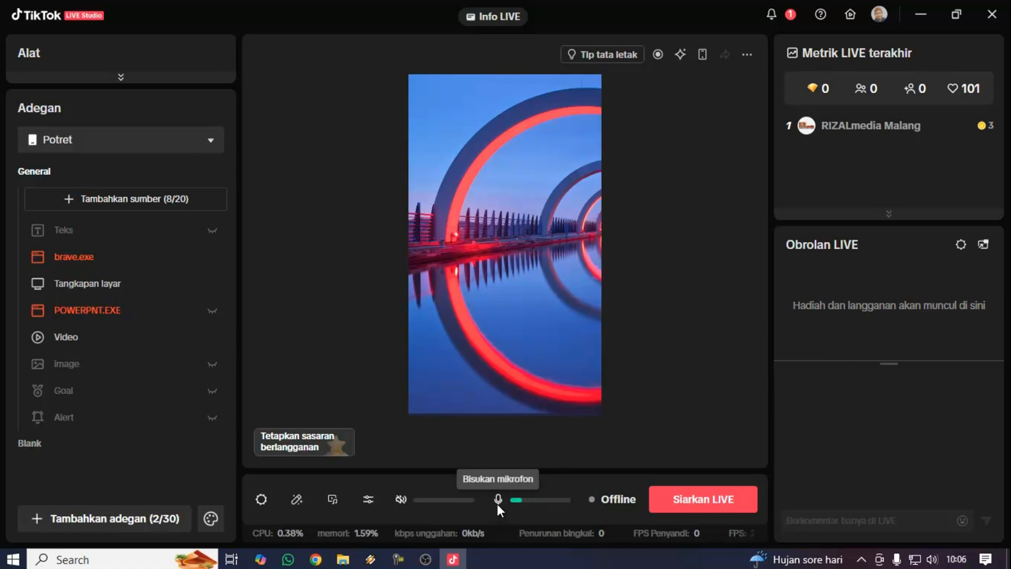
click(368, 501)
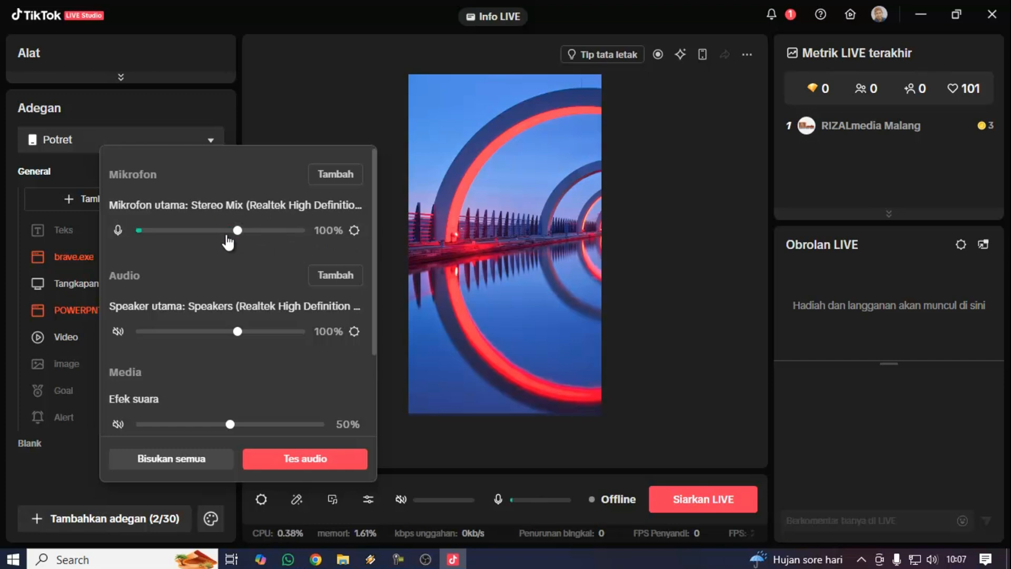
click(389, 352)
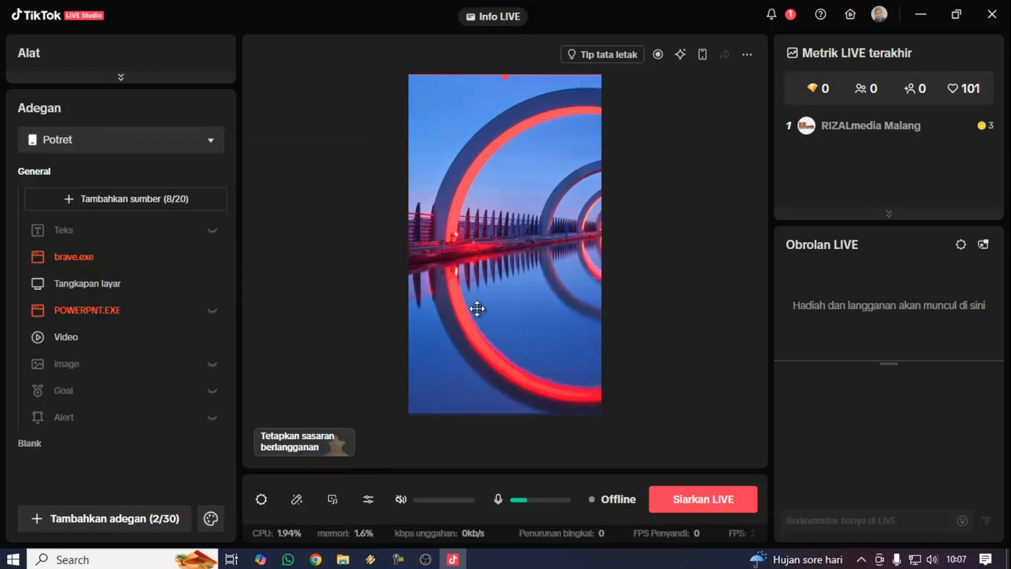
In Pengaturan LIVE, change the LIVE topic from Obrolan & Wawancara to Edukasi
click(696, 503)
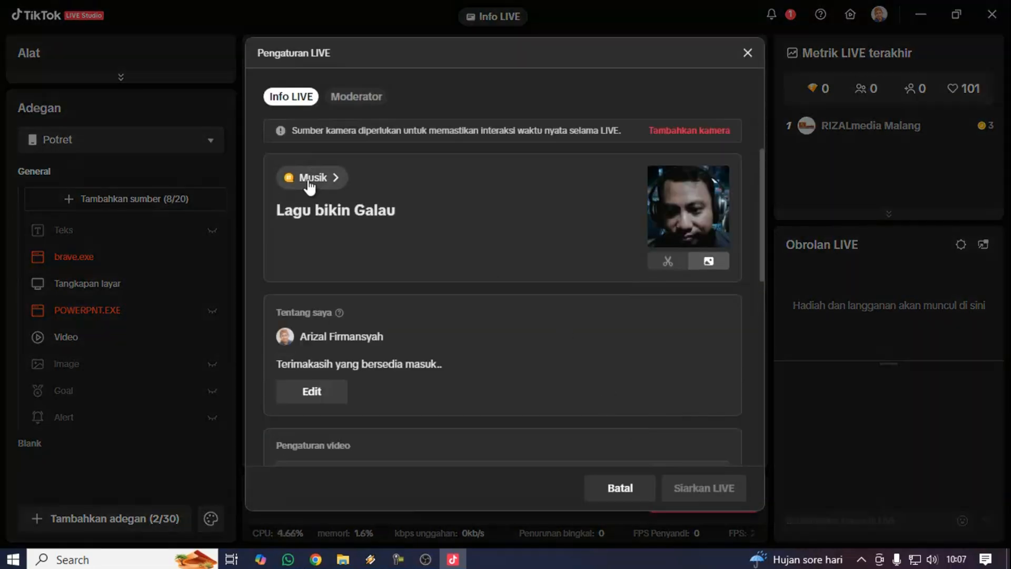
click(310, 179)
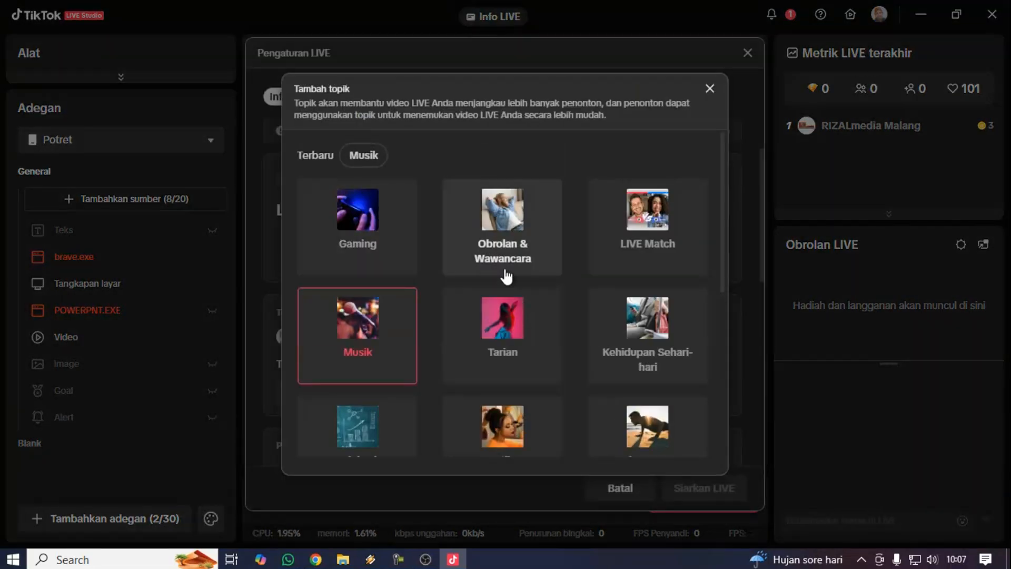
click(533, 252)
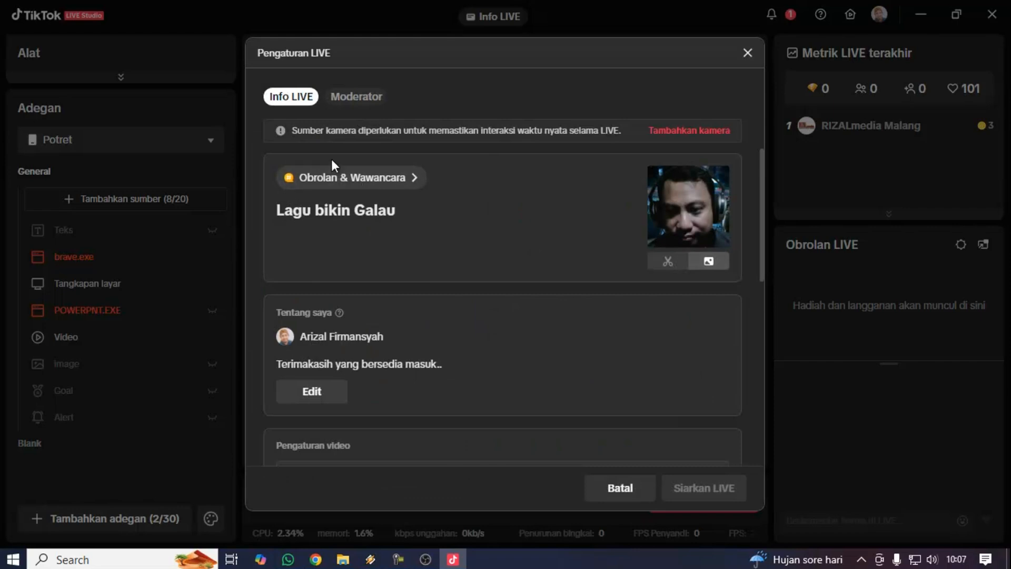
click(338, 182)
scroll(527, 275, down, 5)
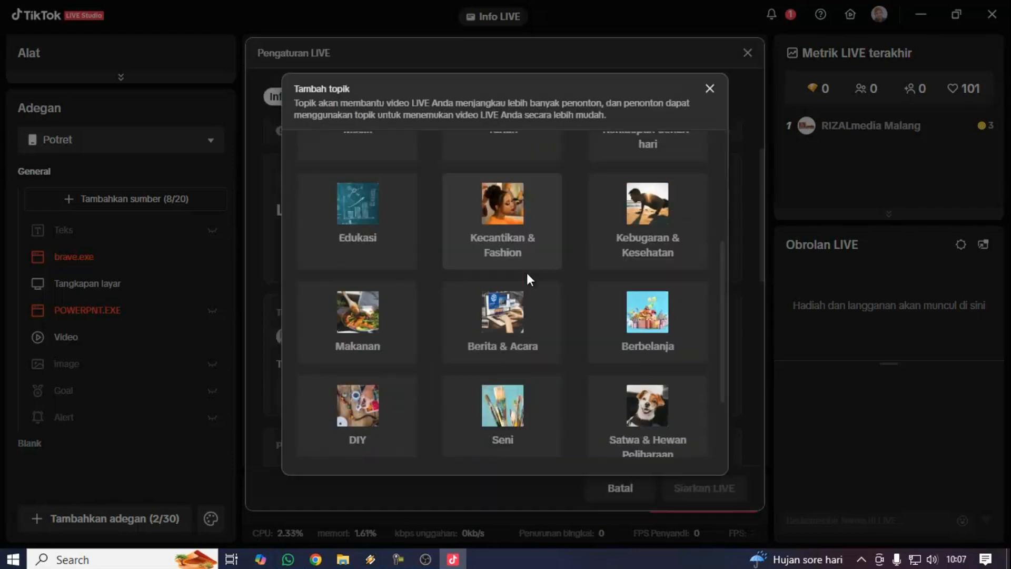
scroll(527, 273, down, 2)
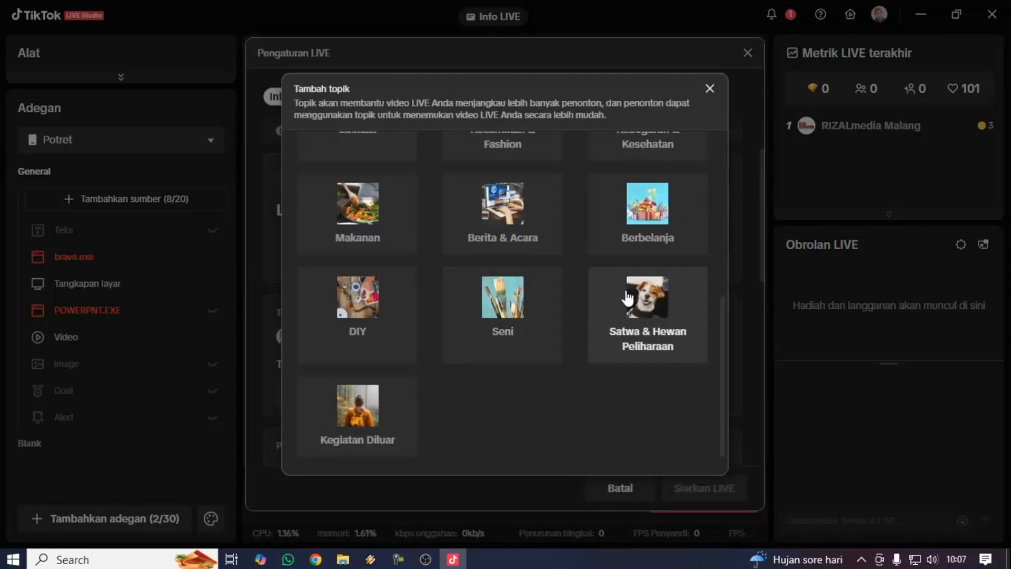
scroll(505, 282, up, 1)
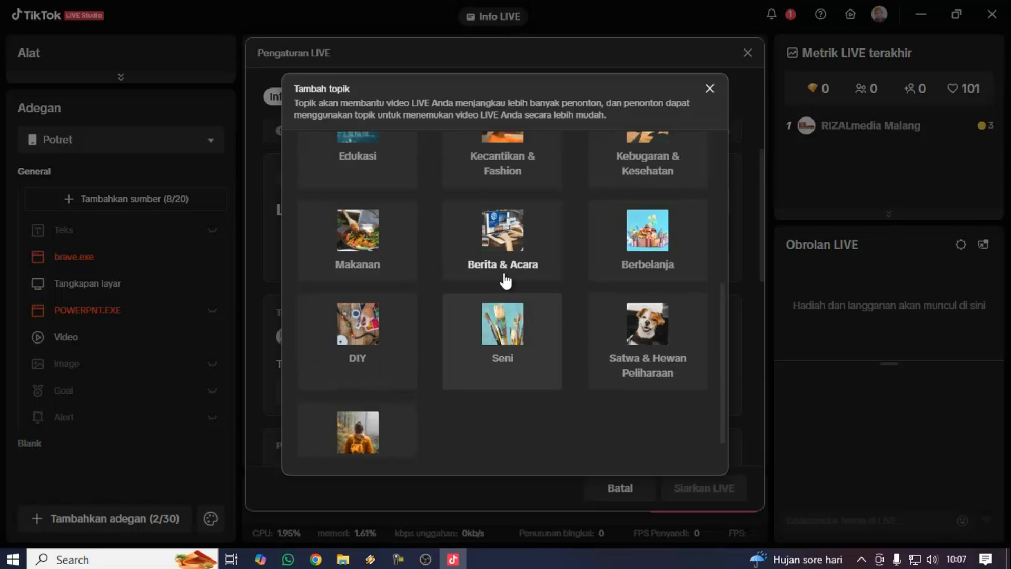
scroll(505, 281, up, 2)
scroll(506, 272, up, 2)
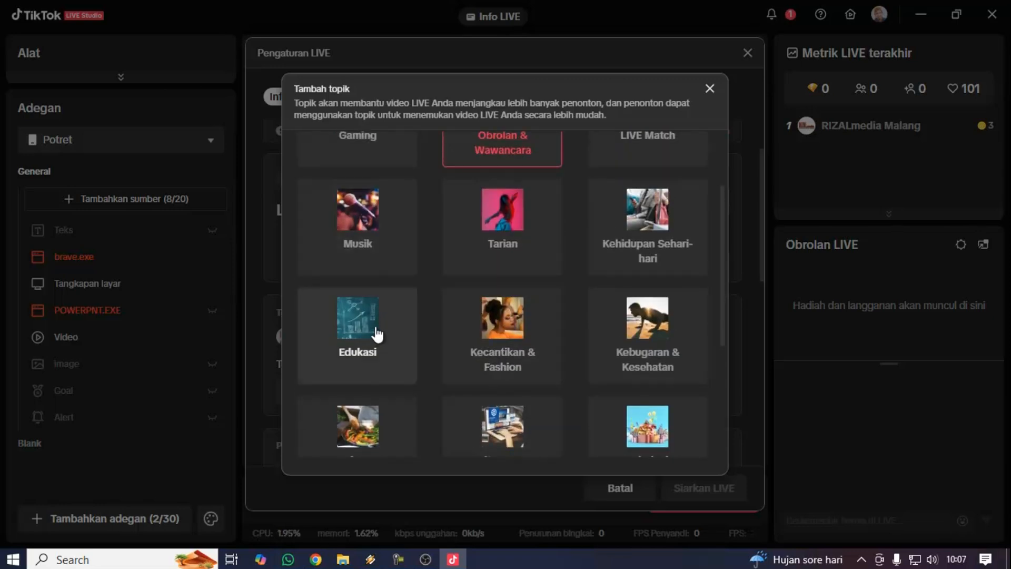
click(376, 333)
Replace the stream title 'Lagu bikin Galau' with 'Tutorial Live Streaming'
click(416, 211)
drag(416, 212, 237, 224)
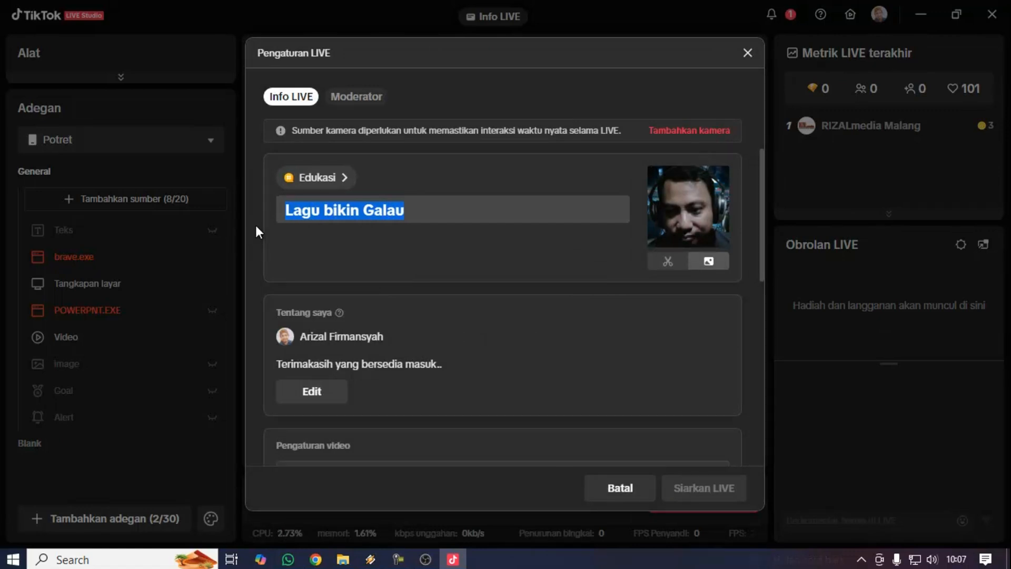
text(T)
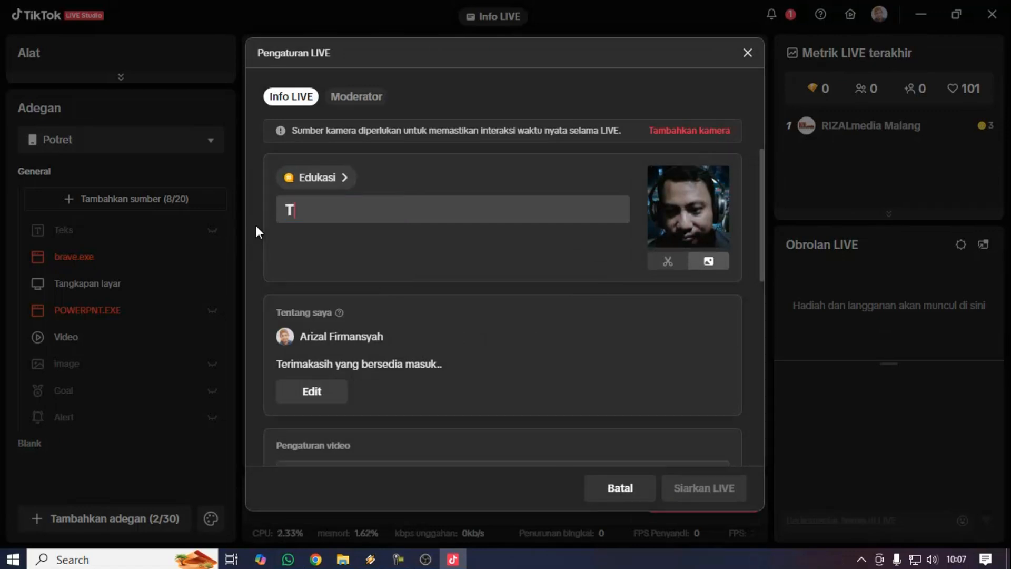
text(utorial)
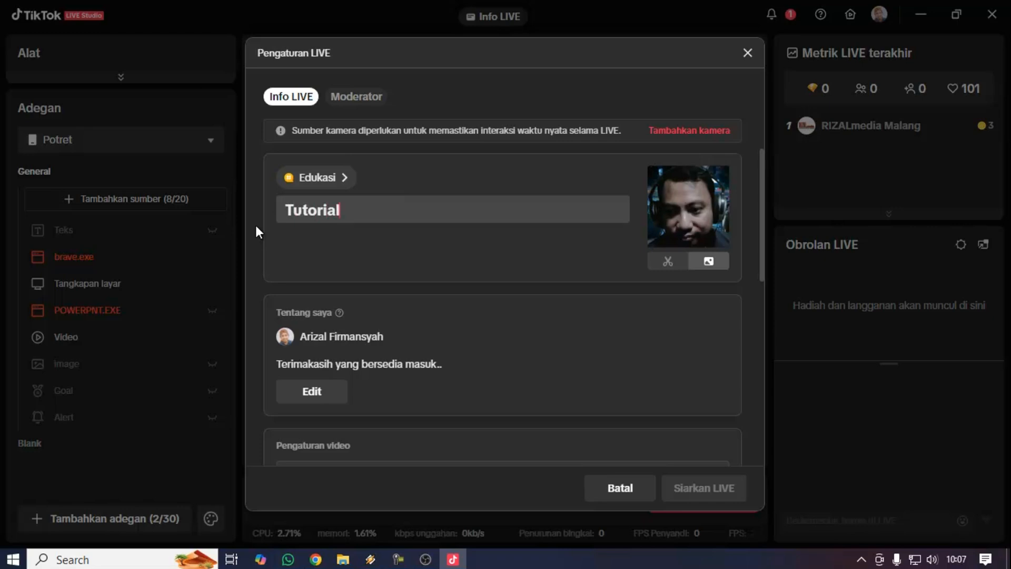
text( Live S)
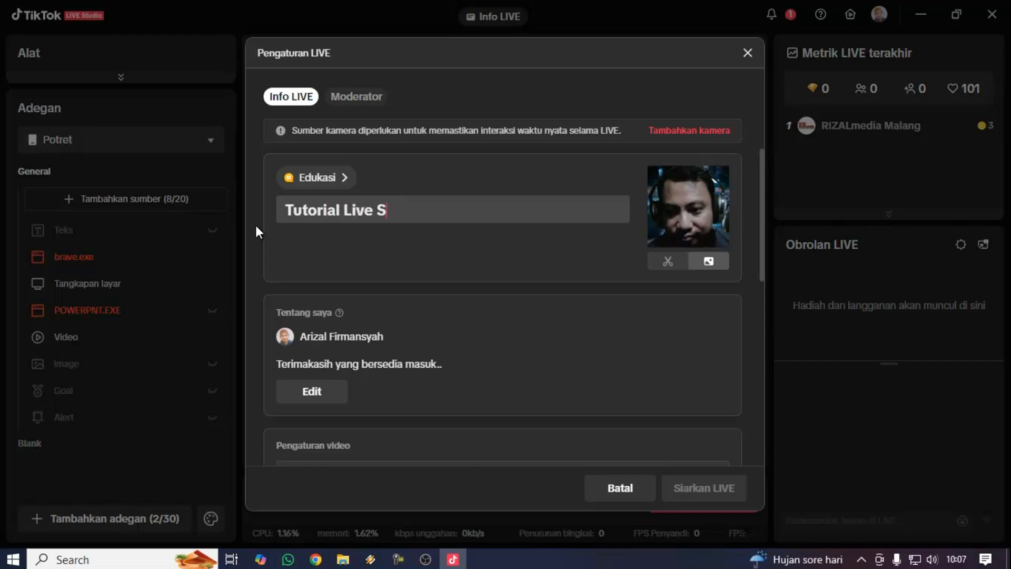
text(treaming)
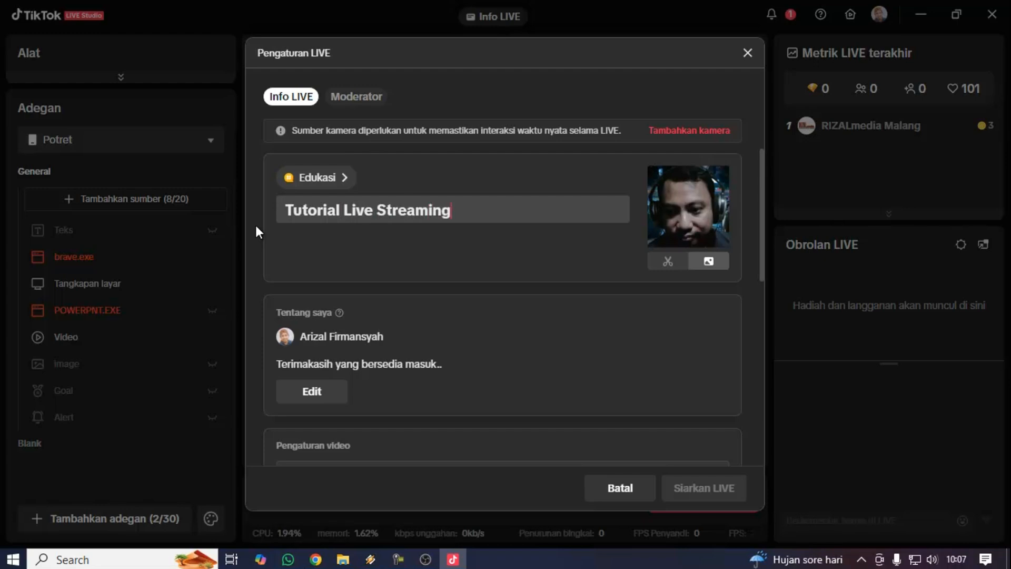
mouse_move(656, 244)
Check the video settings (480*852, 20 FPS, ByteVC0), then close Pengaturan LIVE with Batal
scroll(414, 345, down, 5)
scroll(418, 342, up, 1)
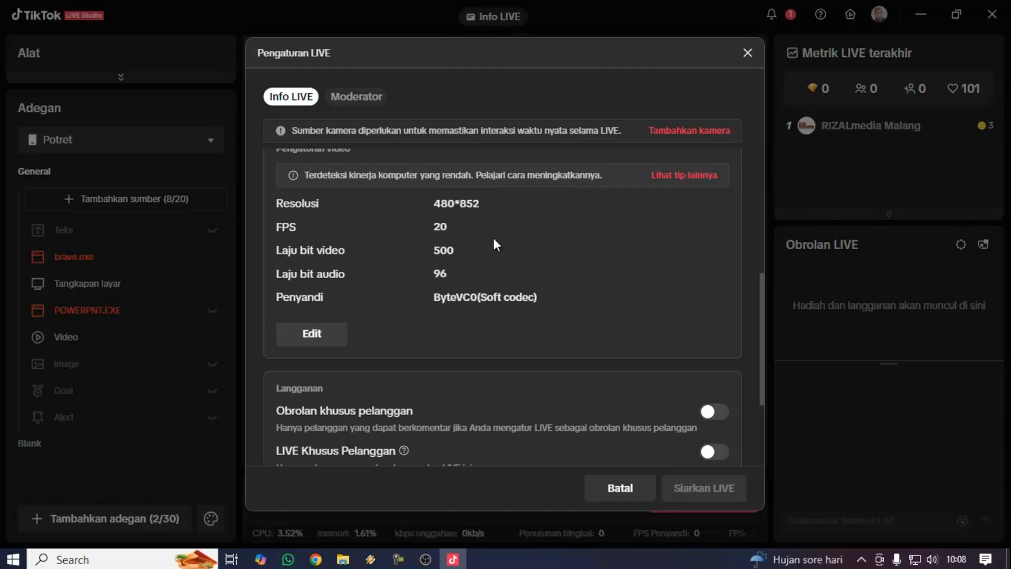
scroll(505, 337, down, 3)
scroll(602, 422, up, 3)
scroll(603, 415, down, 1)
scroll(322, 375, up, 5)
scroll(316, 453, down, 1)
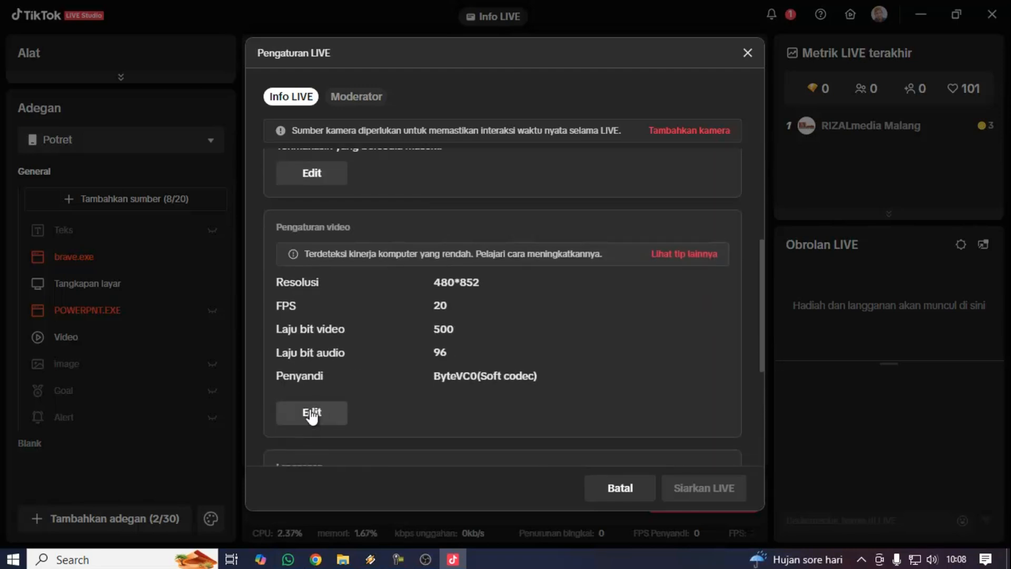
scroll(697, 400, down, 3)
scroll(696, 402, up, 5)
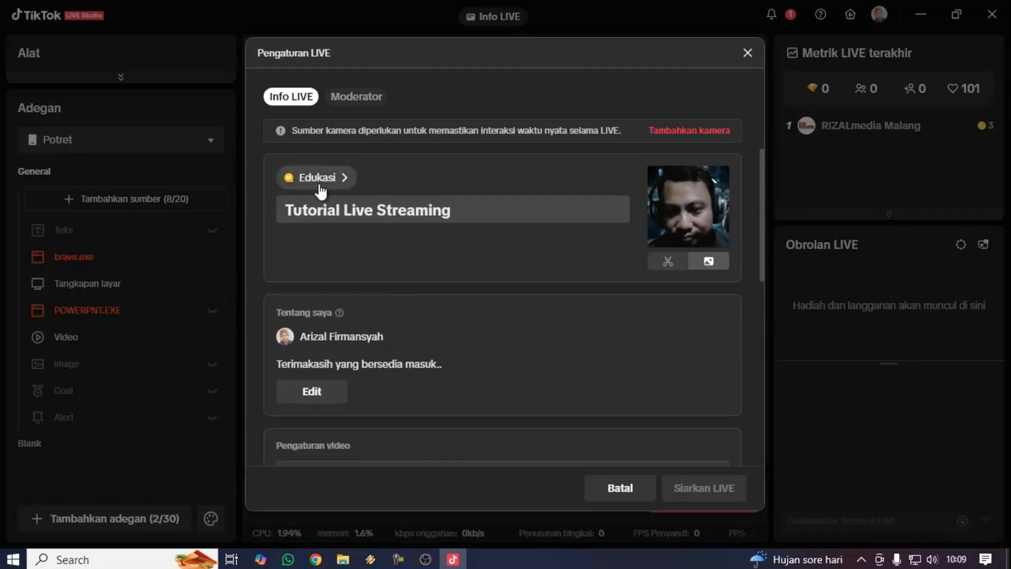
click(465, 254)
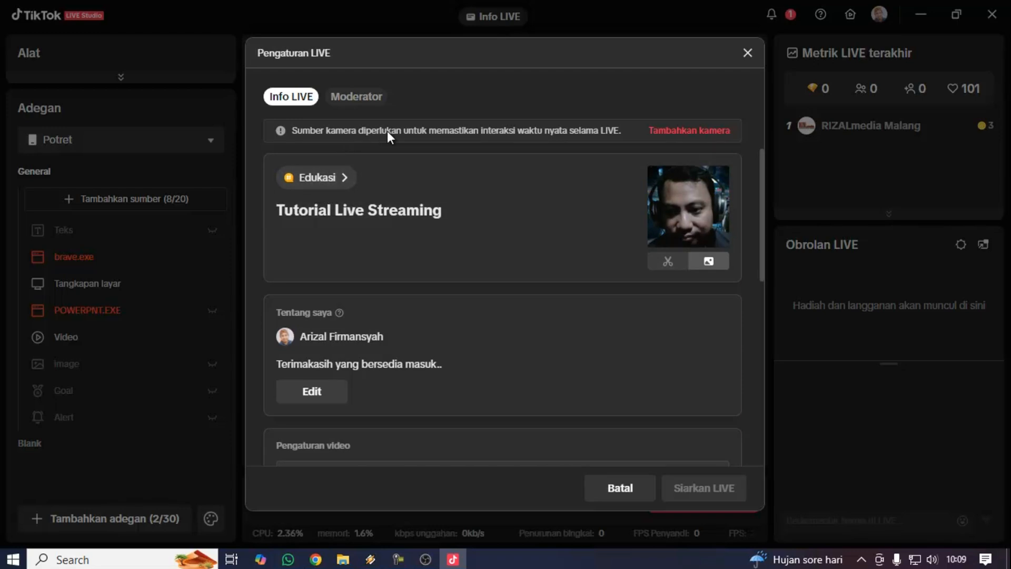
click(611, 493)
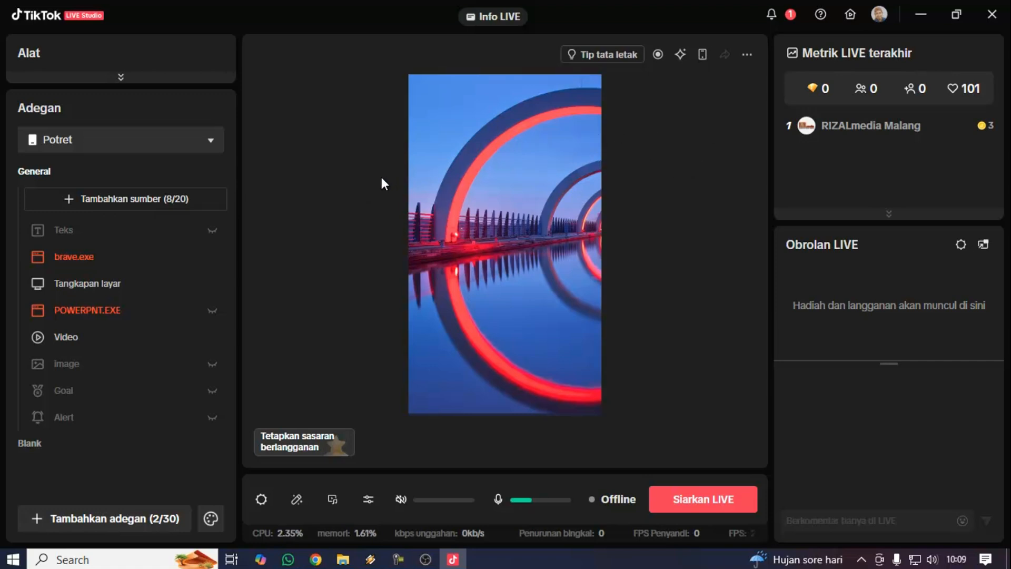
click(161, 209)
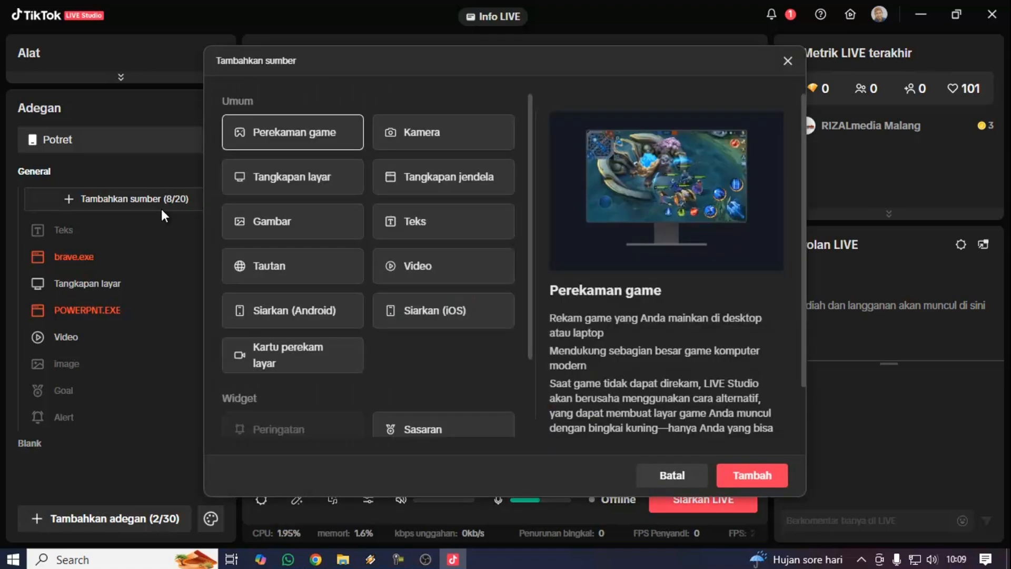
click(441, 135)
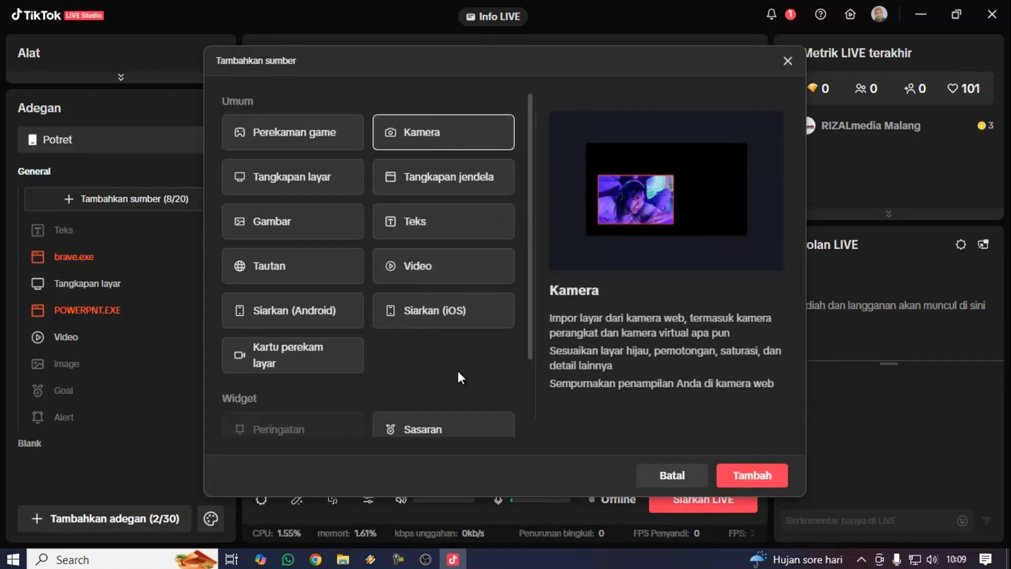
click(763, 475)
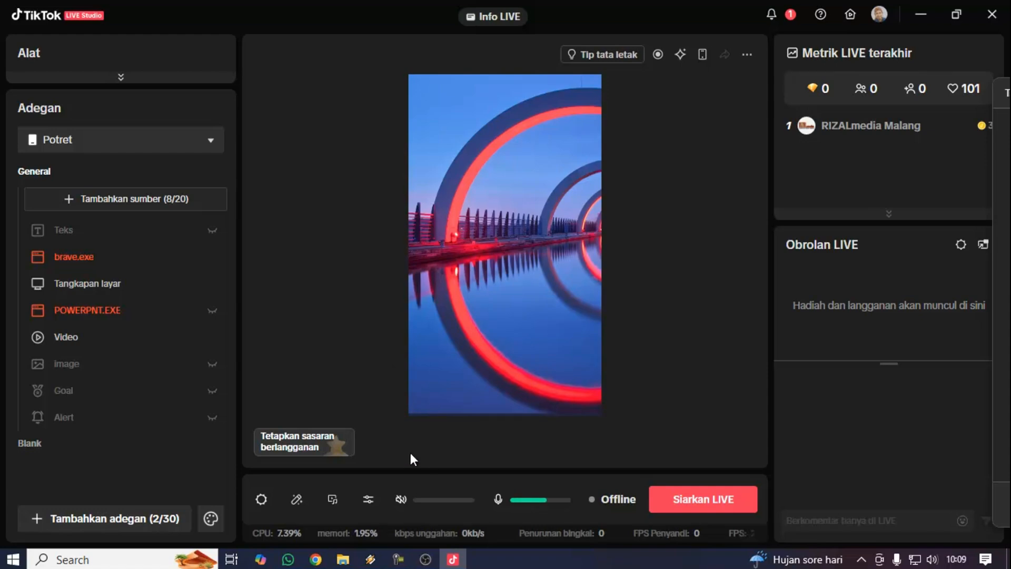
In OBS, switch via VIDEO ULASAN to the LIVE EYANG BLANGKON scene, then minimise OBS
click(424, 563)
click(424, 563)
click(424, 563)
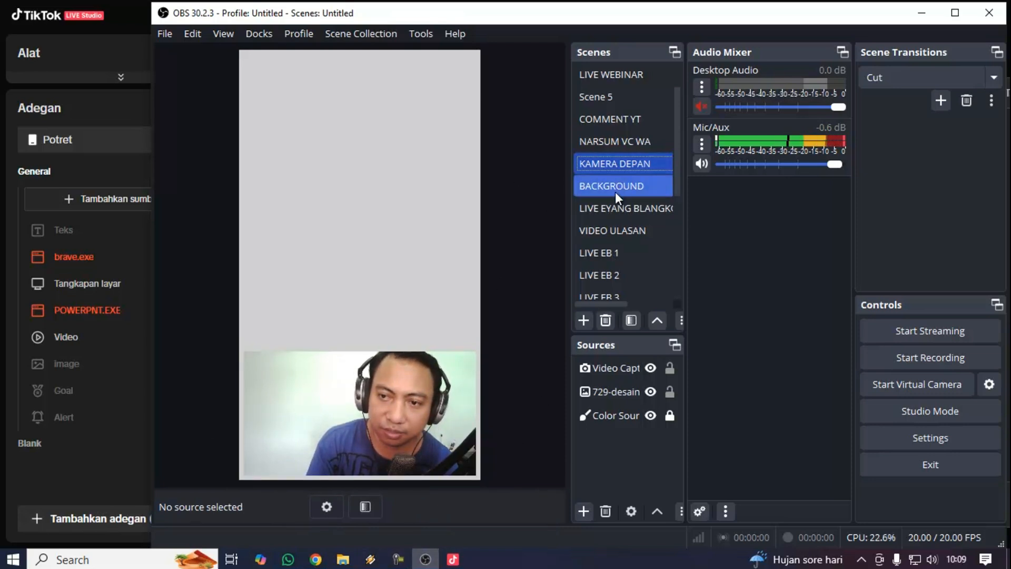
click(611, 227)
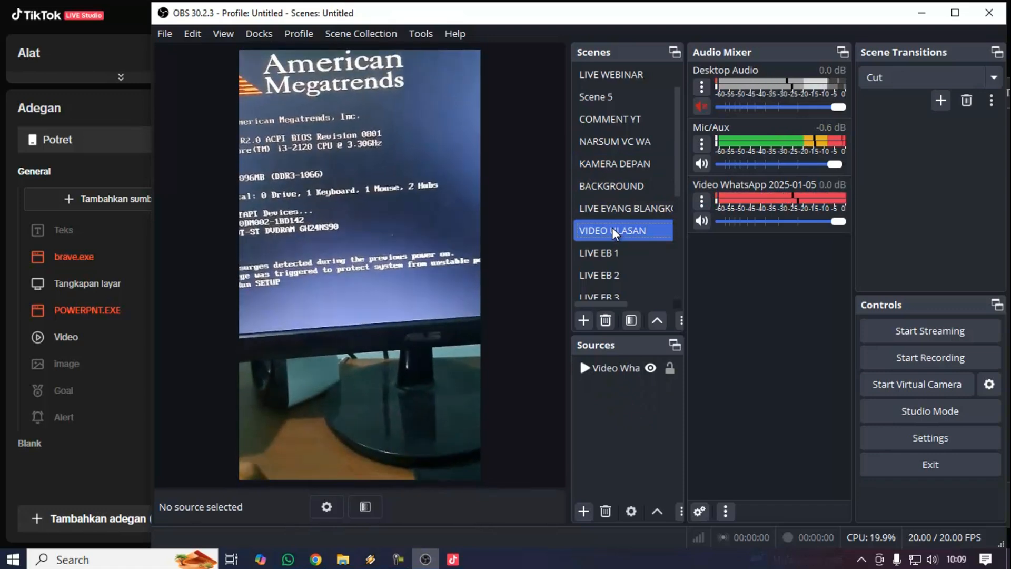
click(618, 210)
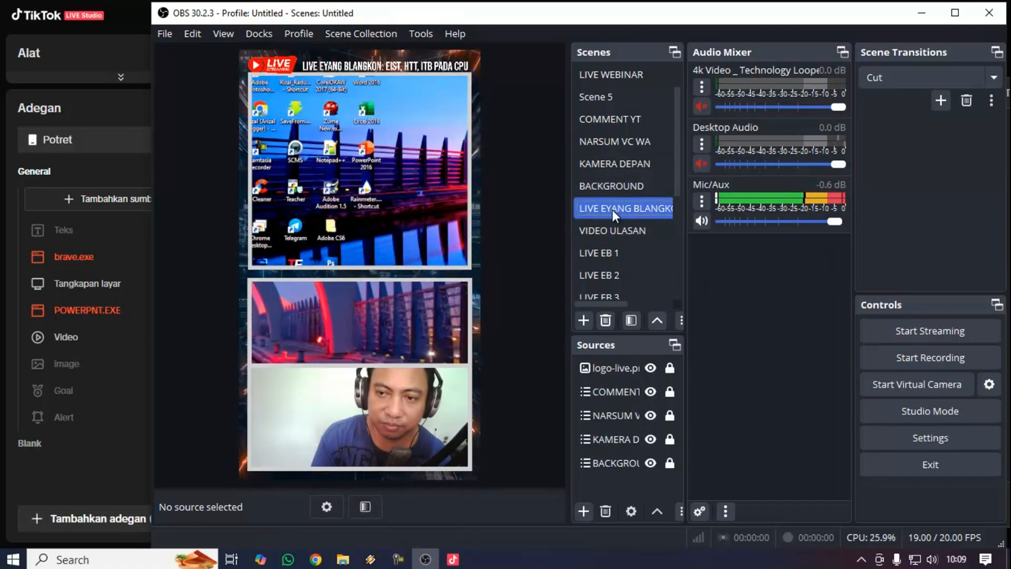
click(922, 13)
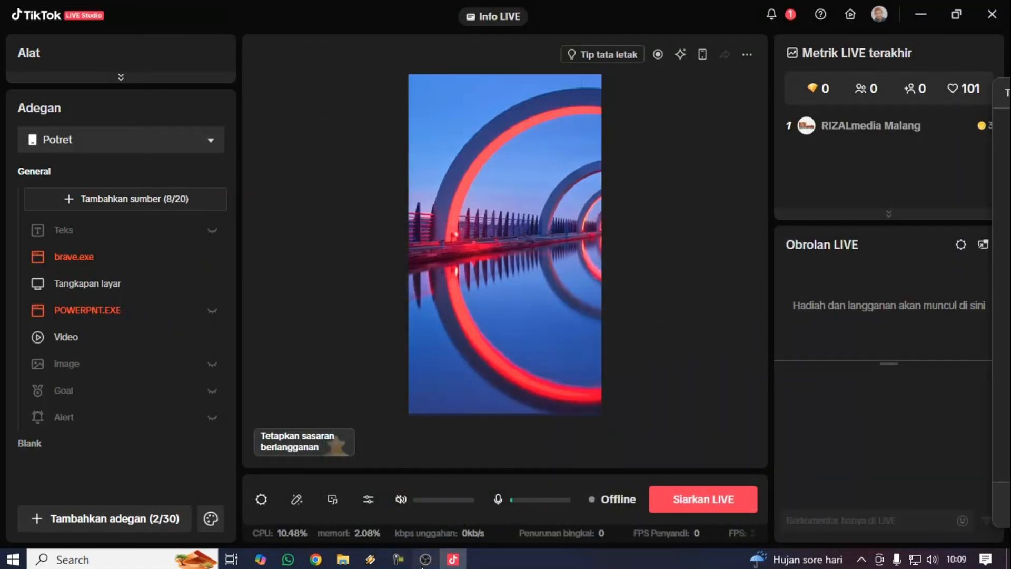
Restore and re-minimise OBS, then minimise TikTok LIVE Studio to reveal the red-arches desktop
click(425, 560)
click(425, 560)
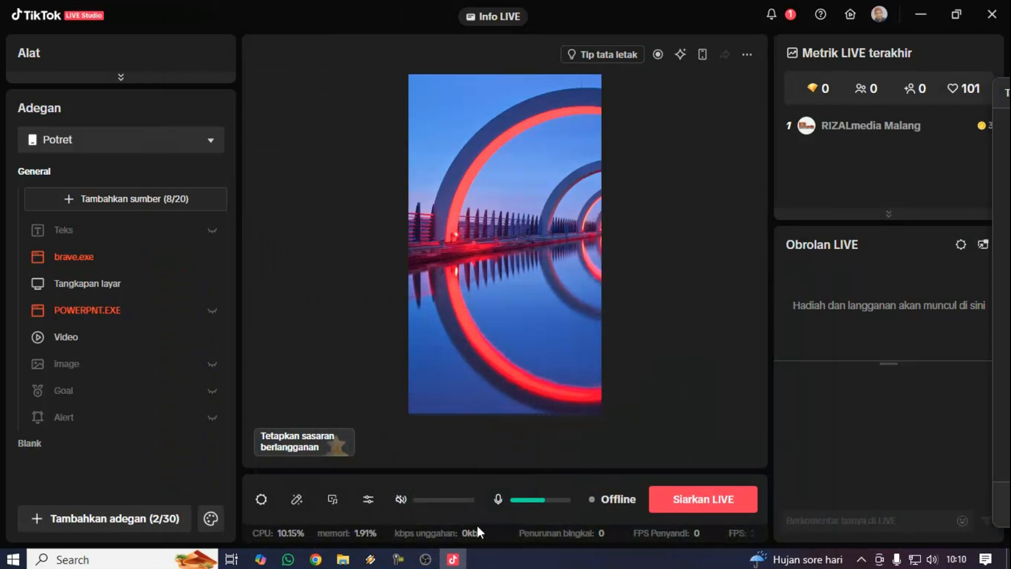
mouse_move(424, 566)
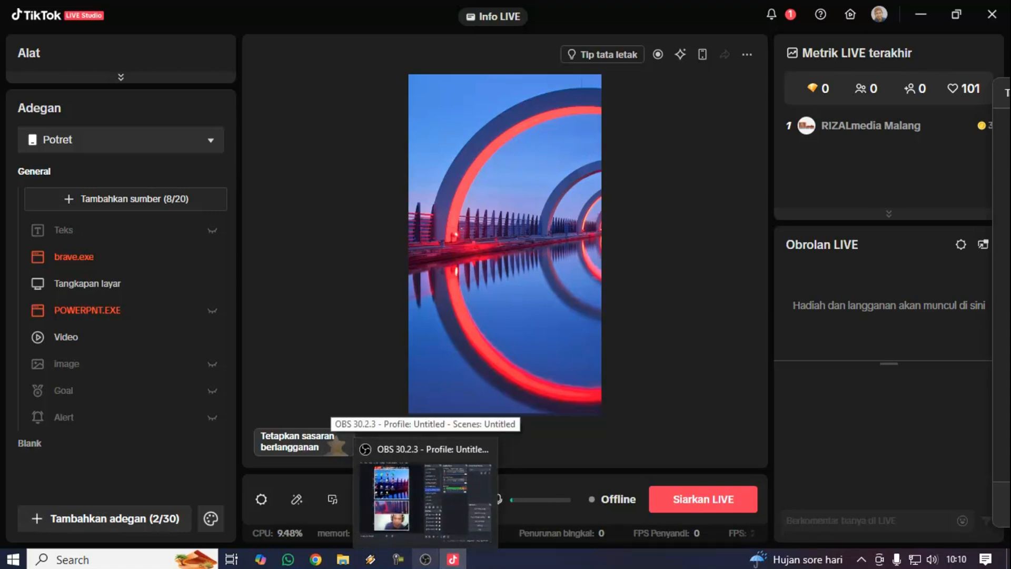
click(452, 560)
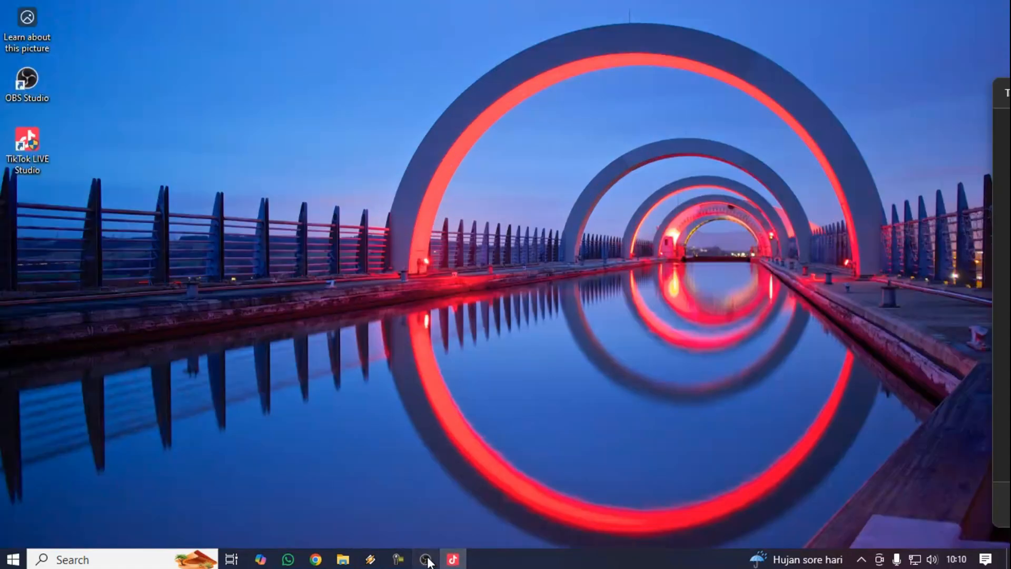
Restore OBS and cycle through the scenes, ending on the LIVE WITH AI scene
click(426, 560)
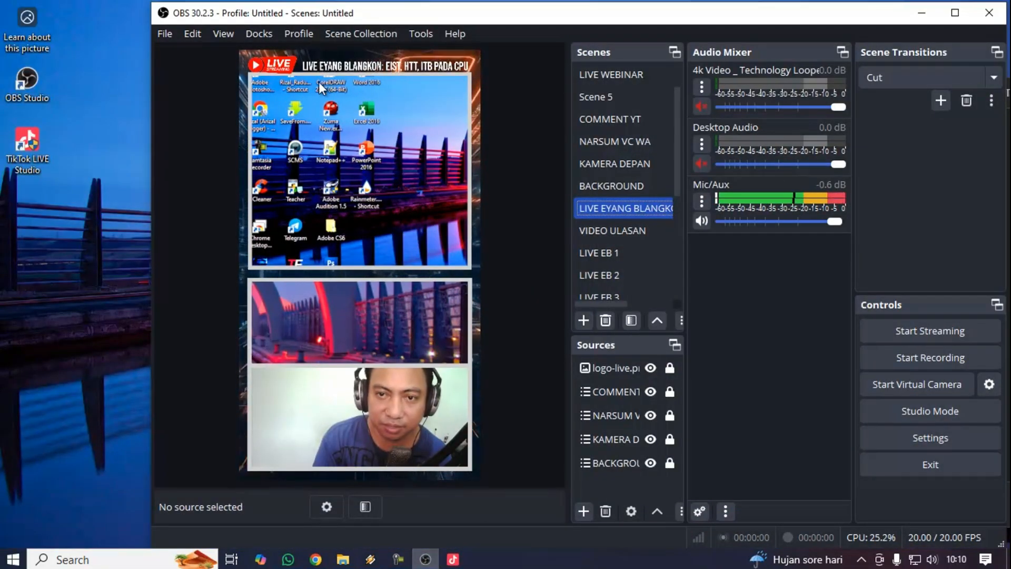
scroll(621, 254, down, 3)
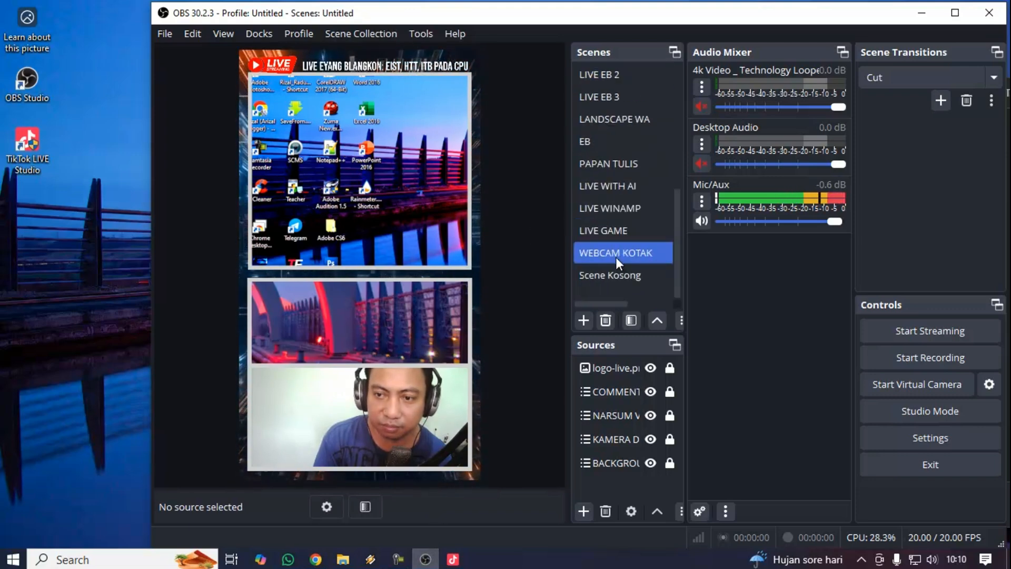
click(616, 255)
click(618, 235)
click(618, 216)
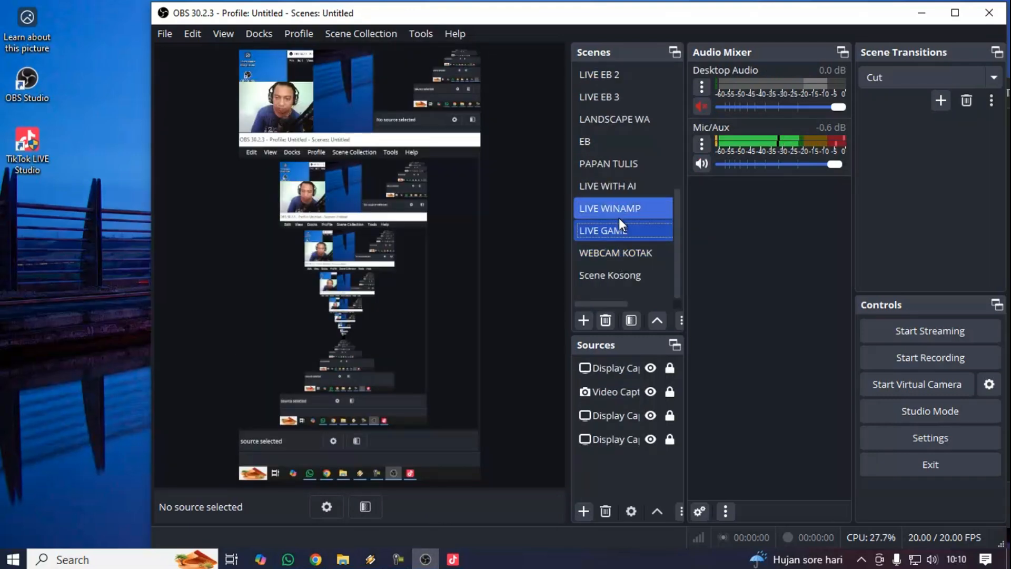
click(624, 193)
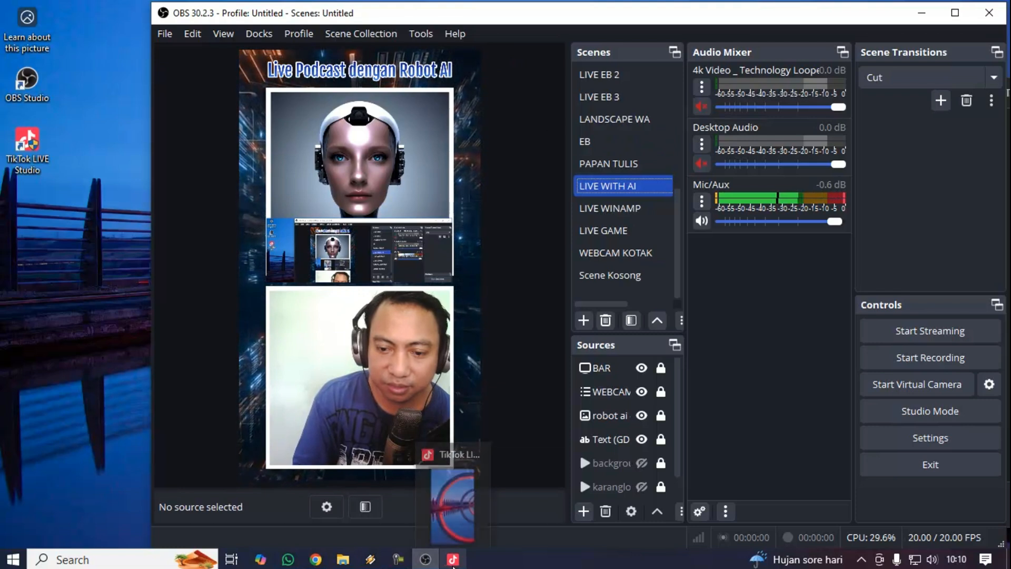
Start the OBS Virtual Camera and minimise OBS
click(453, 561)
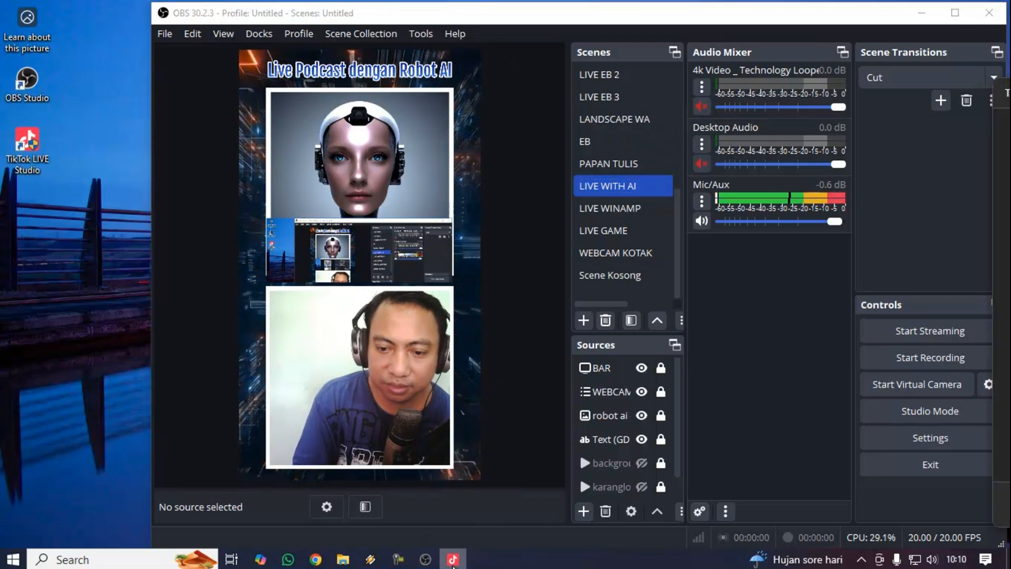
click(882, 388)
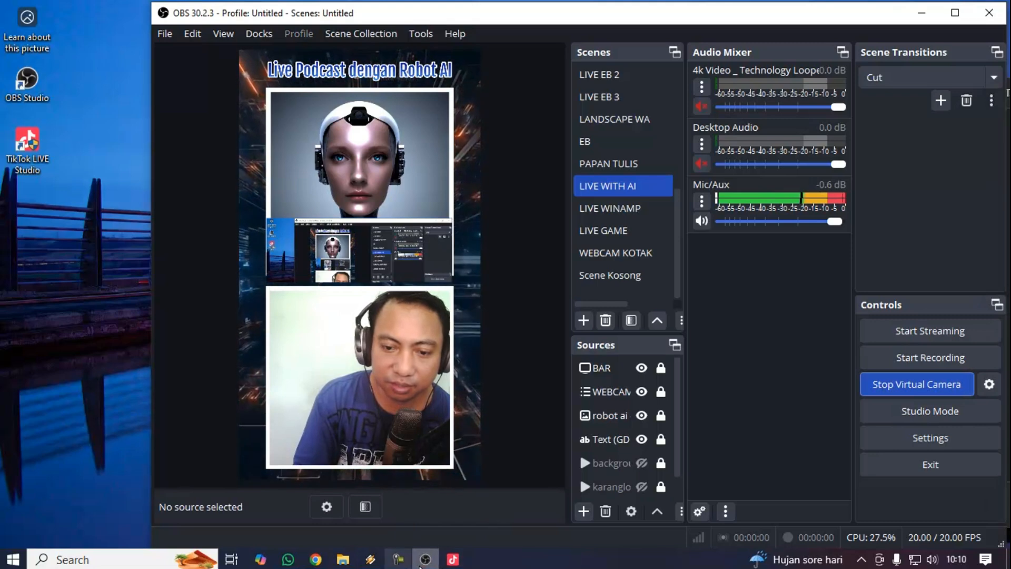
click(453, 560)
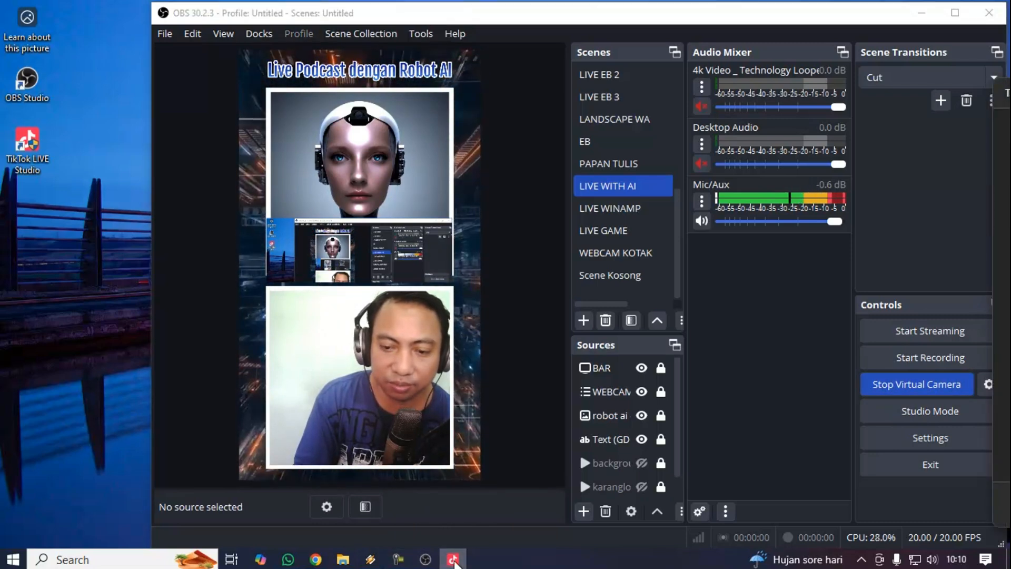
click(921, 13)
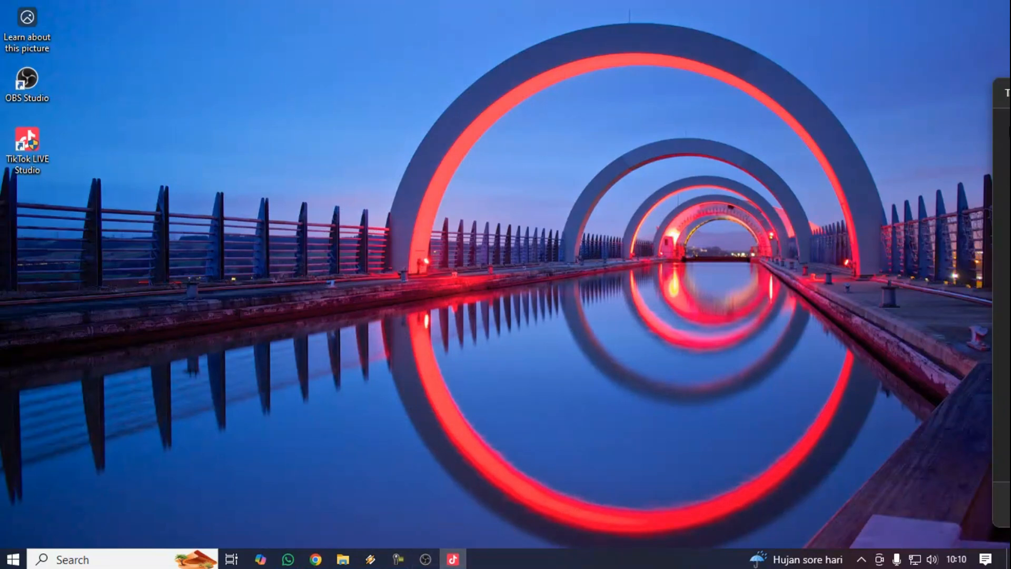
In Tambahkan kamera, choose OBS Virtual Camera at 1080*1920 and add it as a source
drag(1002, 97, 153, 64)
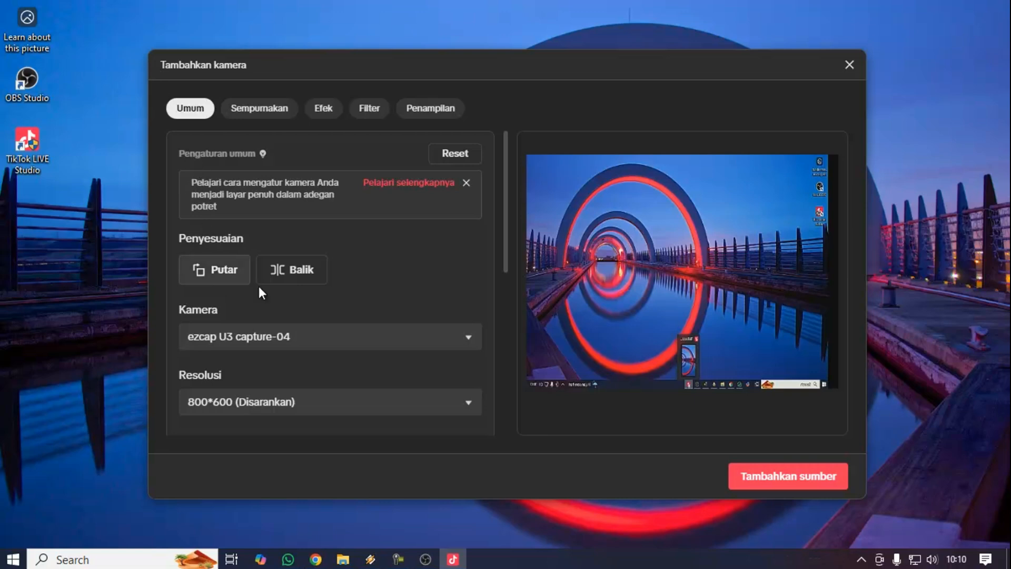
click(310, 348)
scroll(295, 250, down, 3)
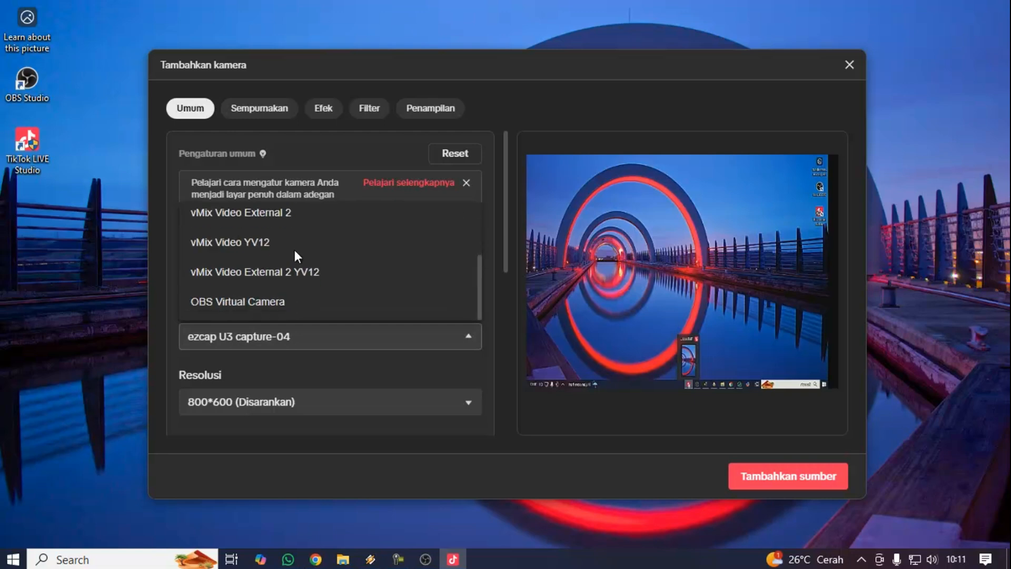
click(279, 301)
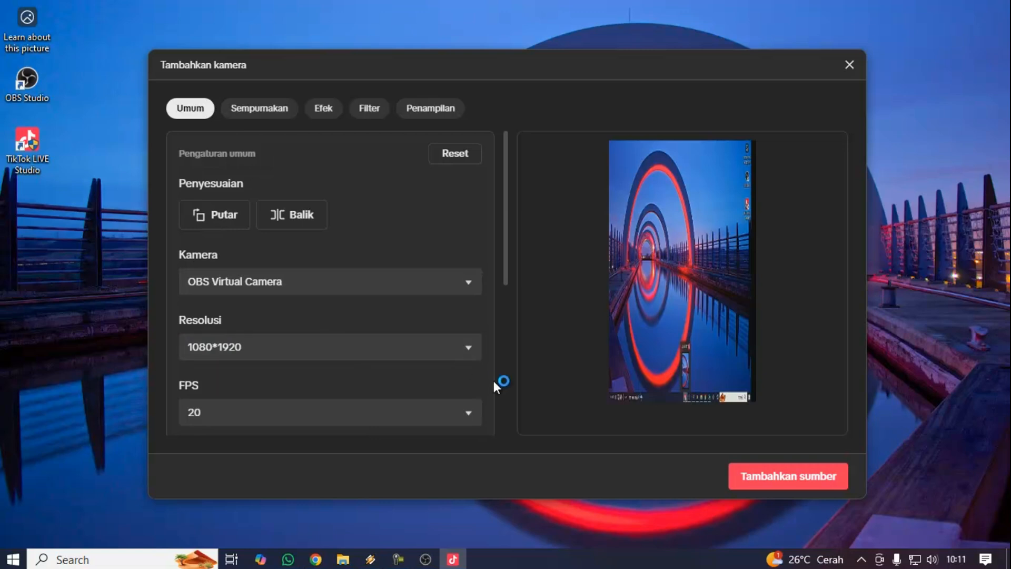
click(381, 361)
click(385, 360)
scroll(409, 315, down, 5)
click(766, 475)
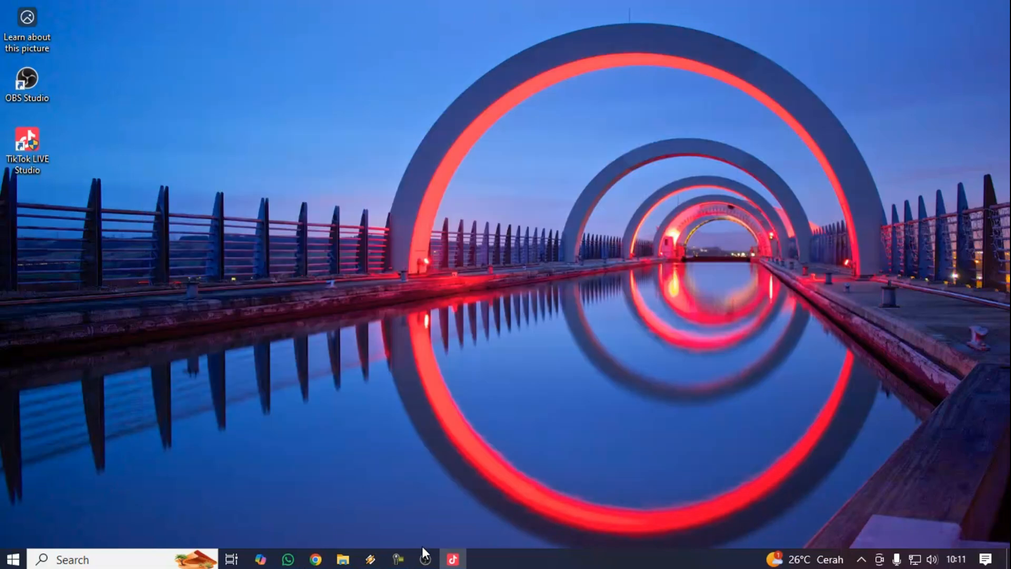
Restore TikTok LIVE Studio to a smaller window, move OBS right and down, then bring TikTok forward
click(451, 559)
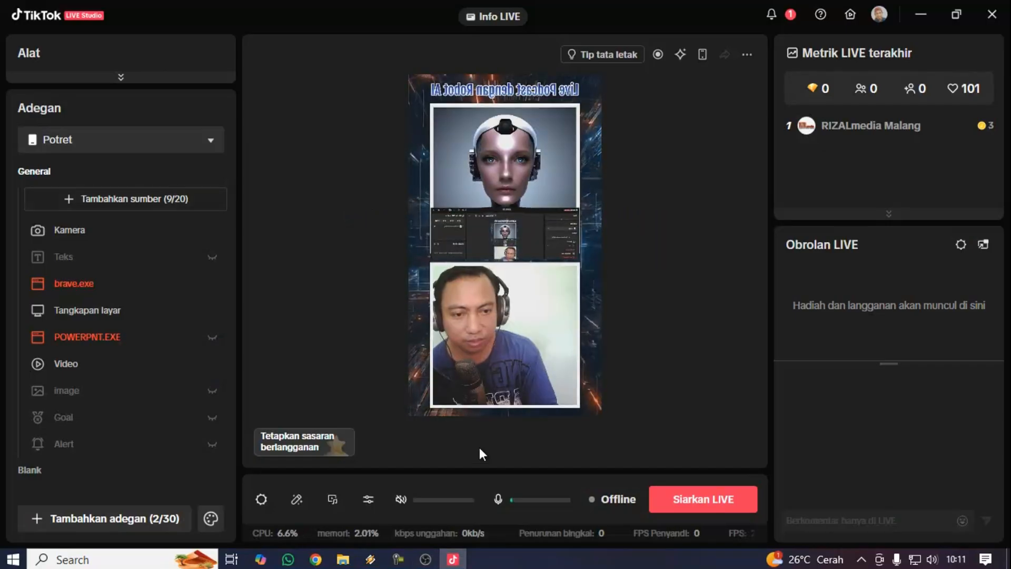
click(453, 375)
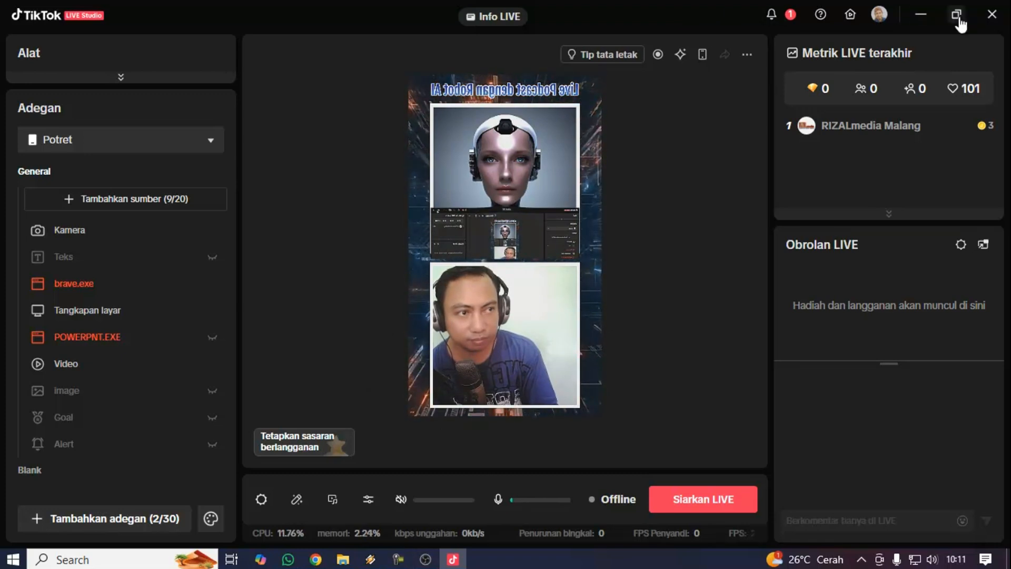
click(957, 15)
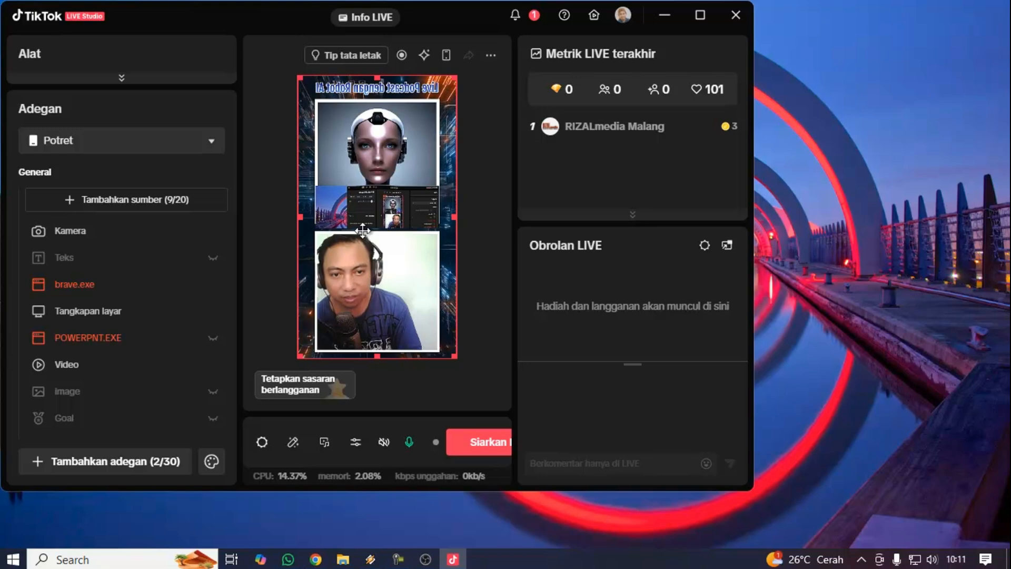
click(429, 561)
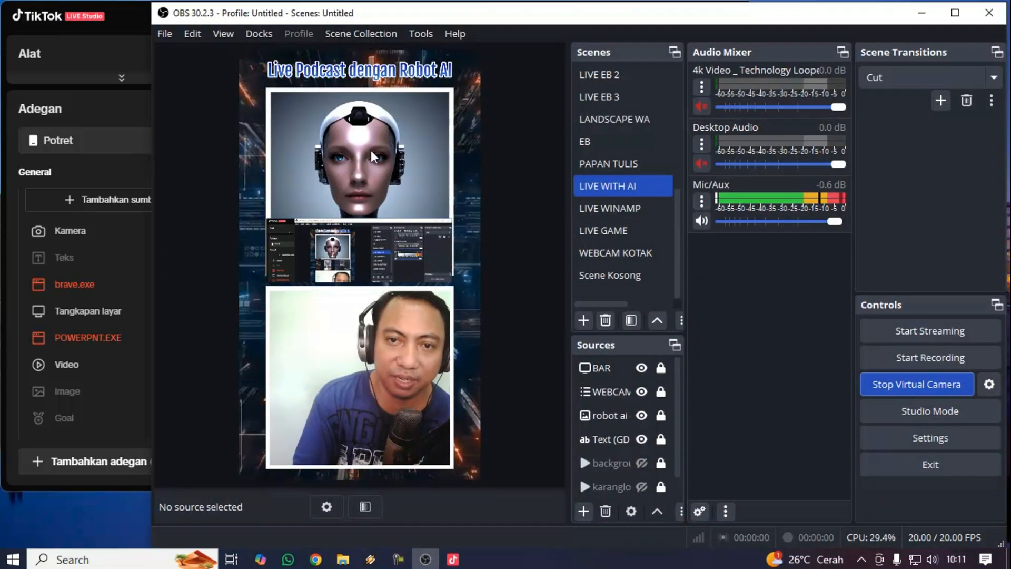
mouse_move(423, 16)
mouse_down()
mouse_move(624, 224)
mouse_move(604, 80)
mouse_move(491, 34)
mouse_move(400, 32)
mouse_move(430, 32)
mouse_up()
click(125, 34)
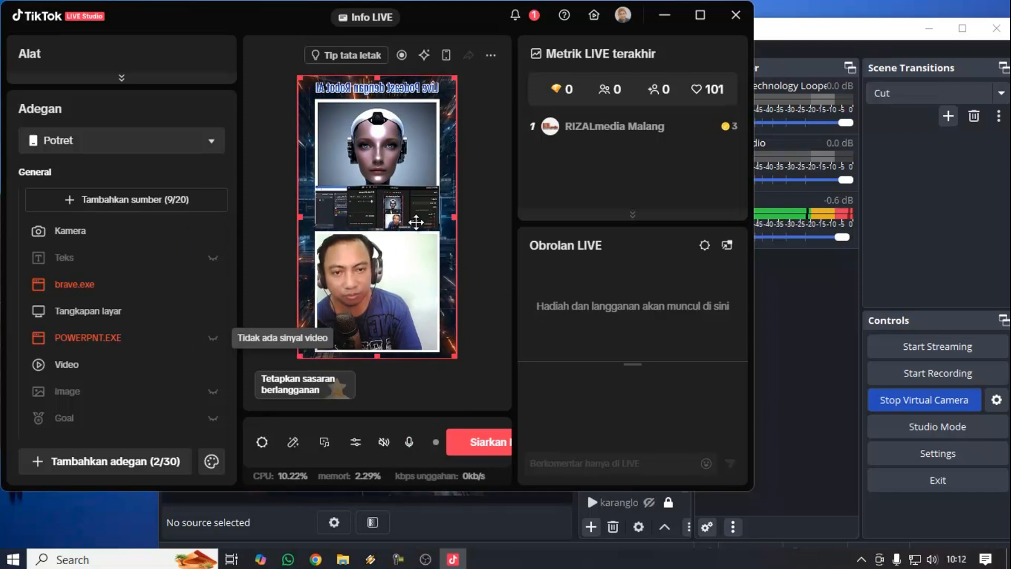
Mirror the Kamera source with Balik and apply it, then switch back to OBS
click(490, 56)
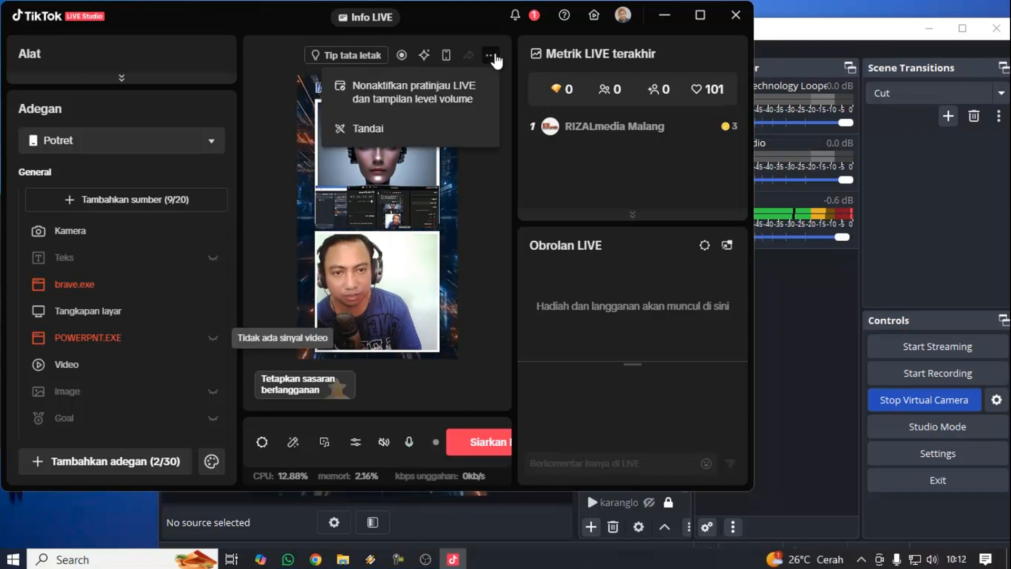
click(614, 433)
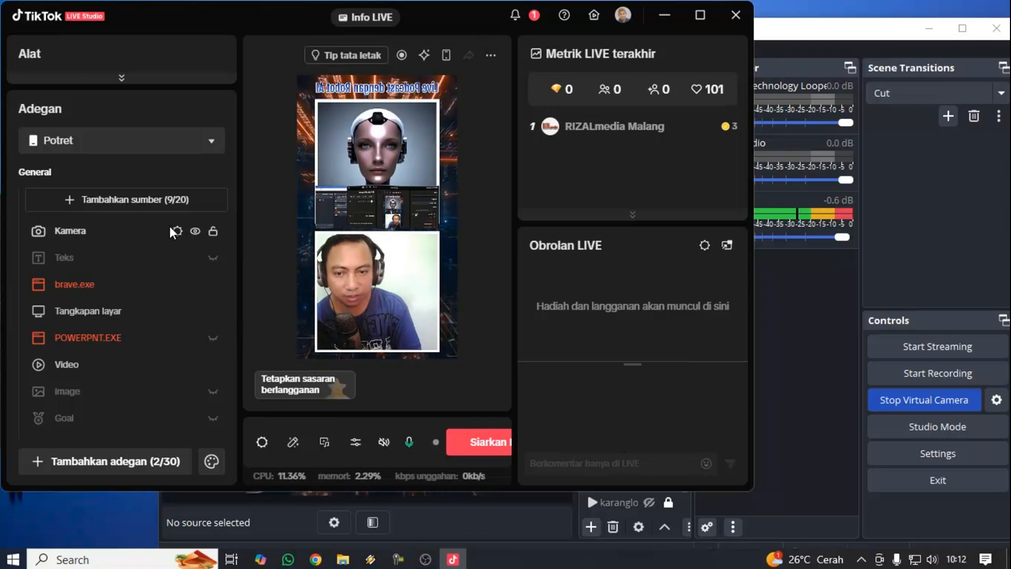
click(177, 230)
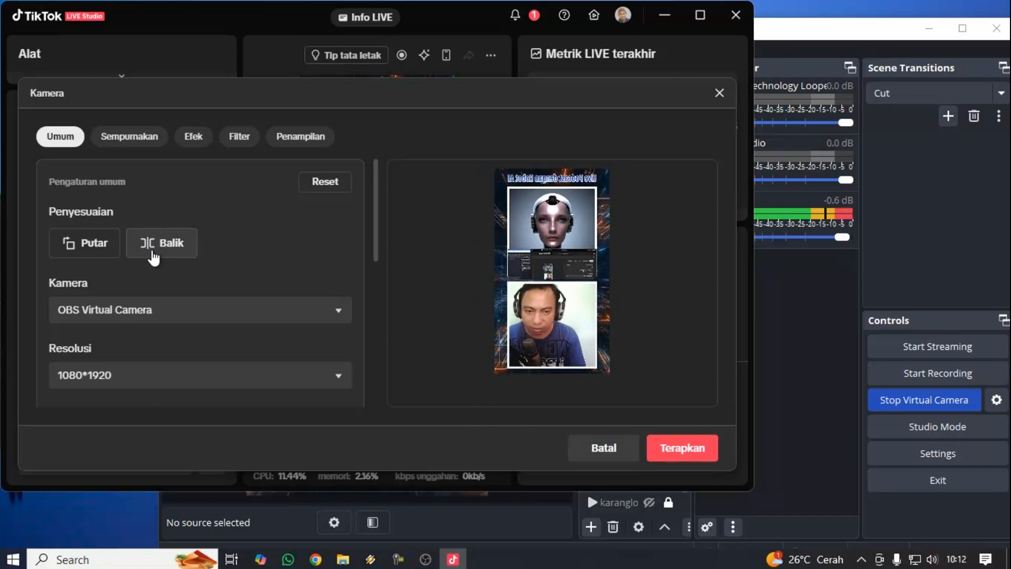
click(153, 258)
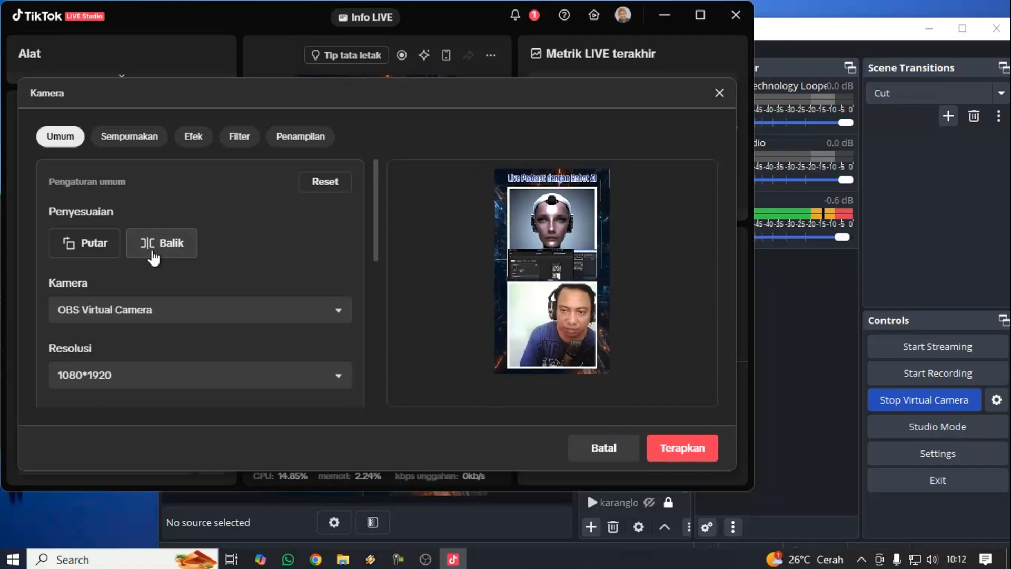
click(680, 454)
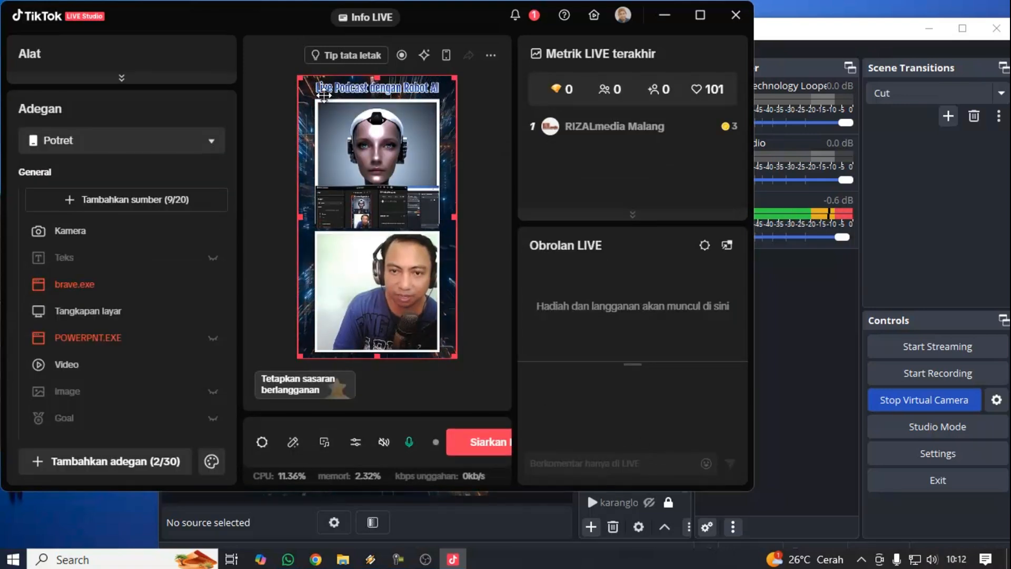
click(360, 310)
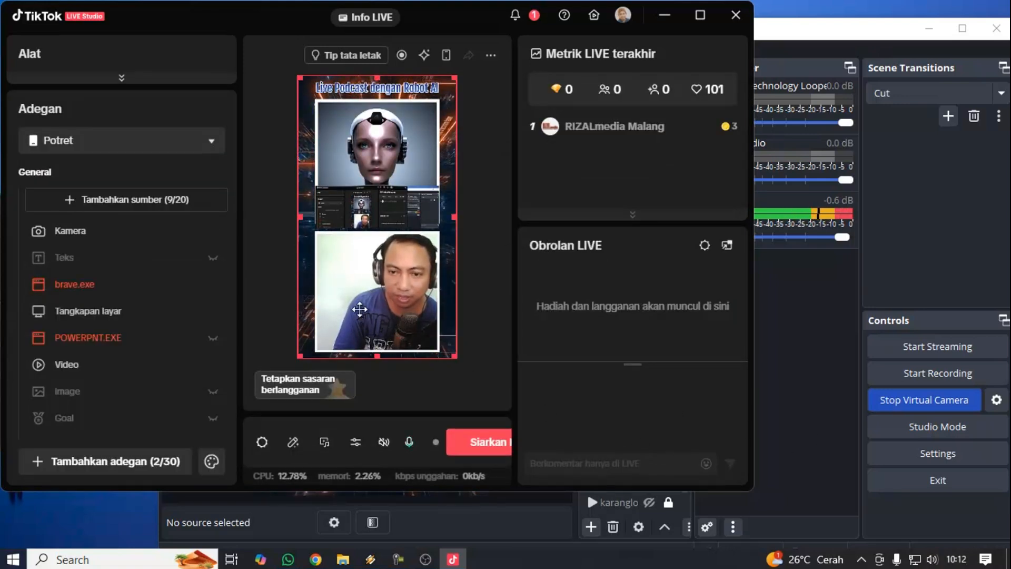
click(802, 419)
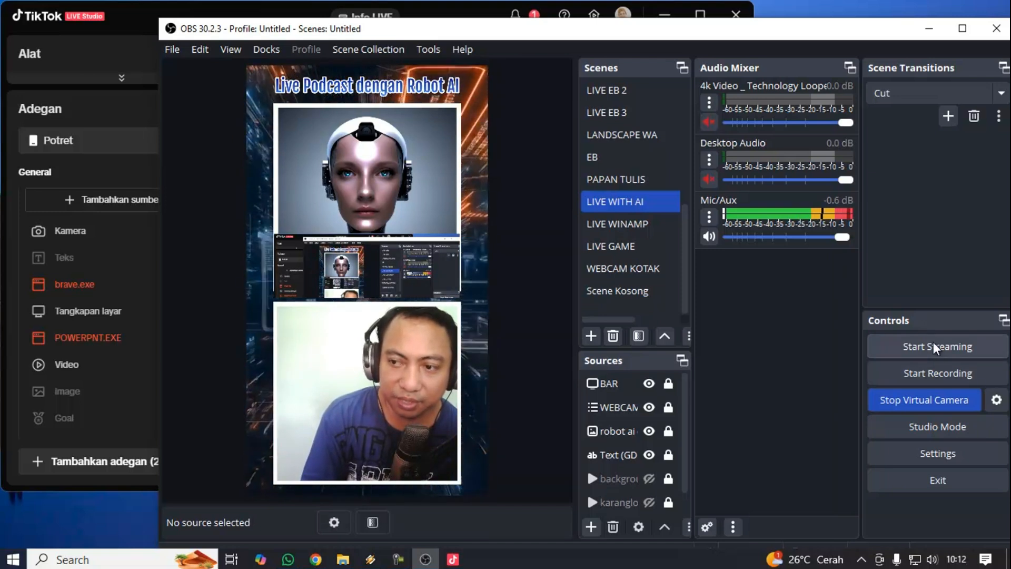
Check OBS's YouTube stream server and YouTube Studio's streaming page, then return to TikTok LIVE Studio
click(913, 446)
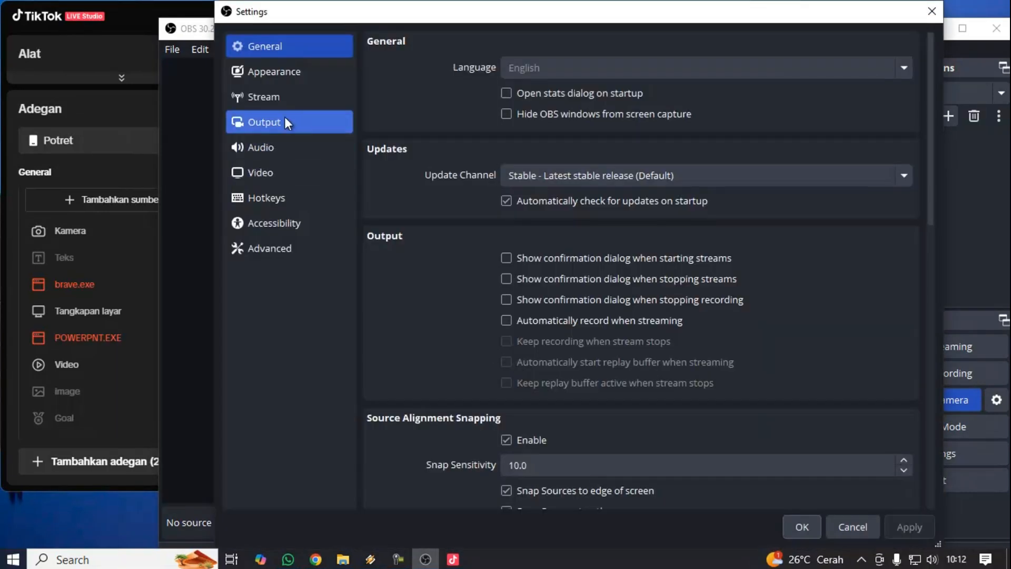
click(270, 97)
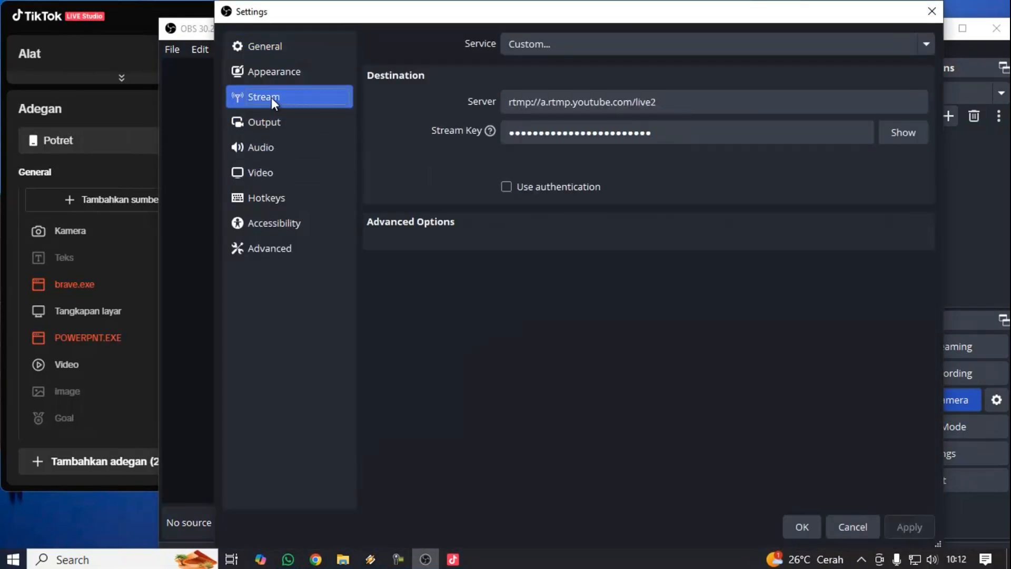
click(851, 526)
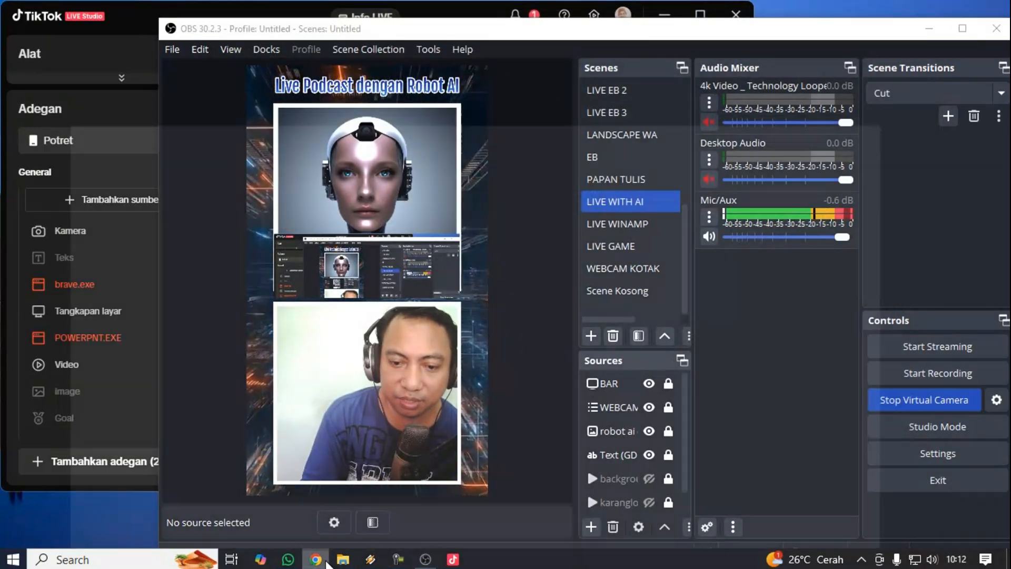
click(316, 559)
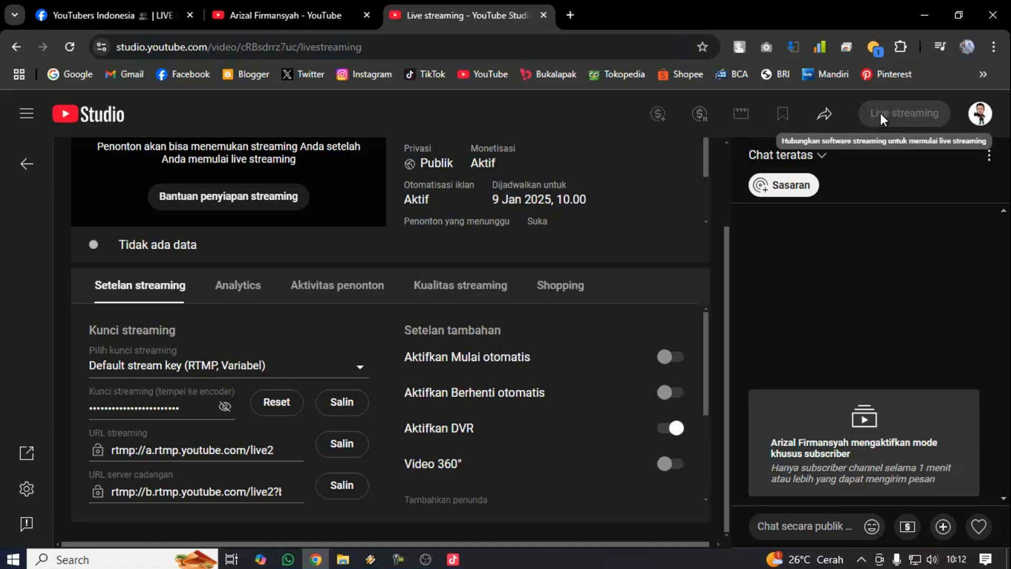
click(924, 16)
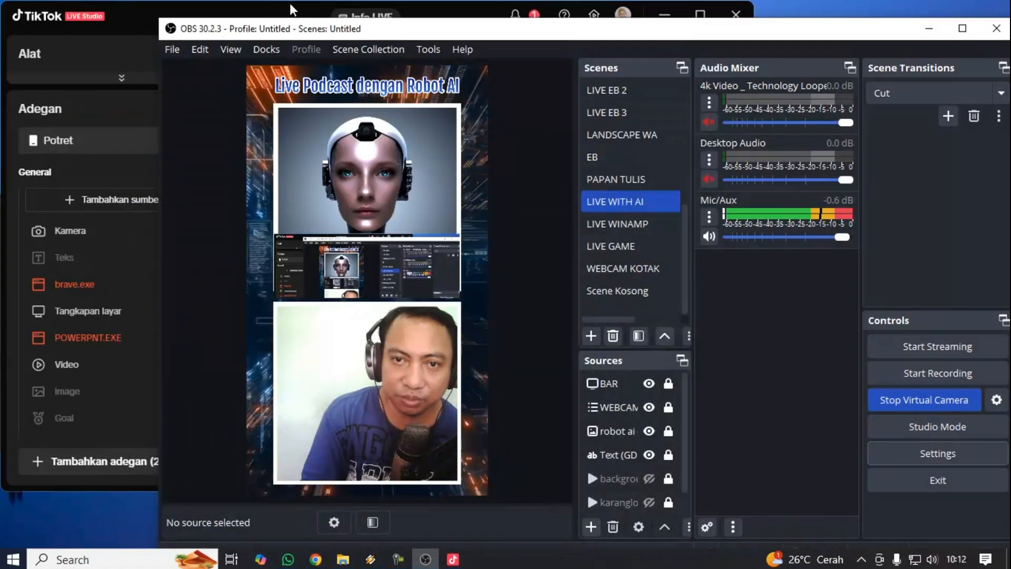
click(453, 559)
Review the Siarkan LIVE title and 480*852, 20 FPS video settings, close without broadcasting, then switch to OBS
click(466, 447)
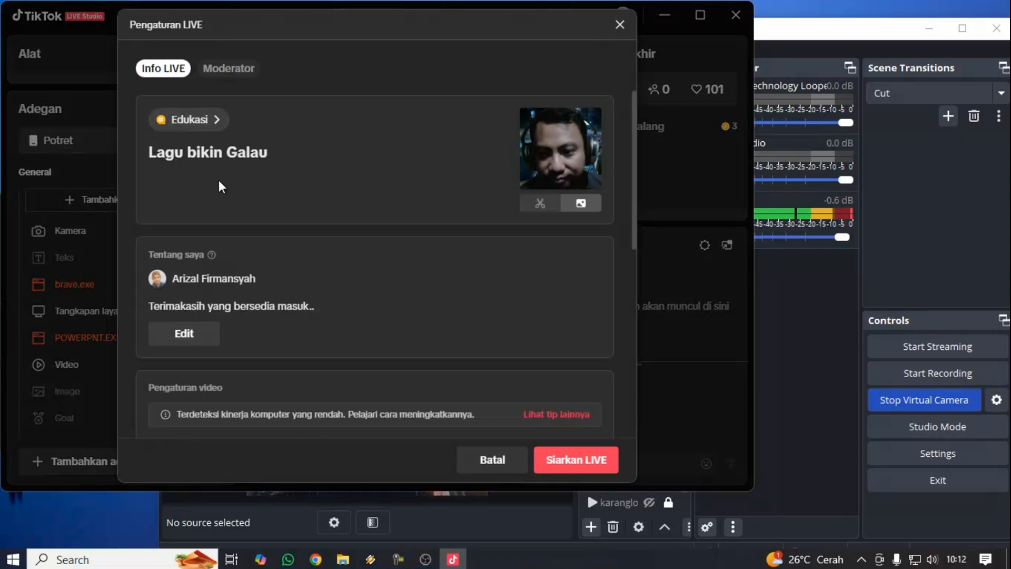
click(217, 145)
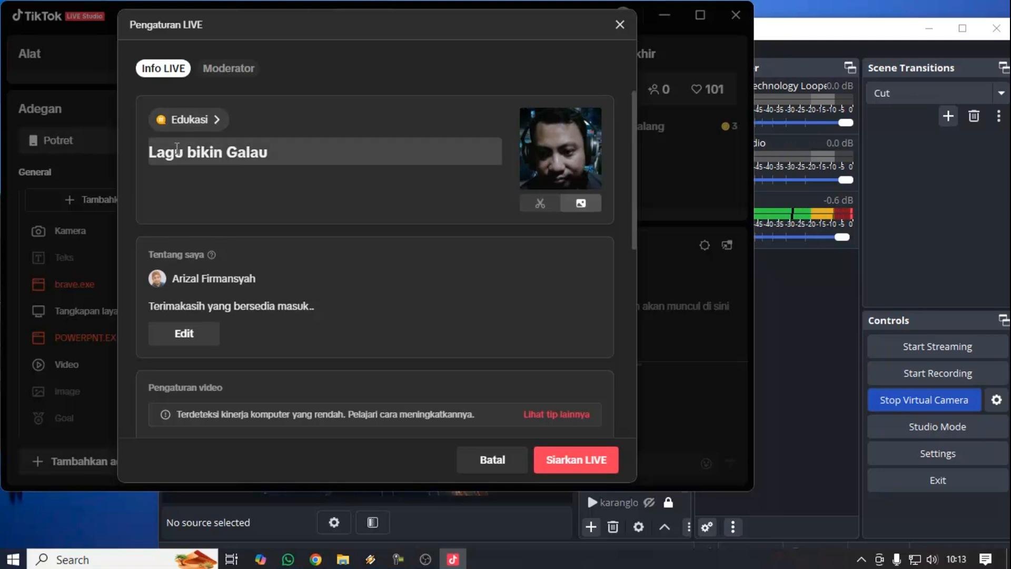
scroll(209, 325, down, 5)
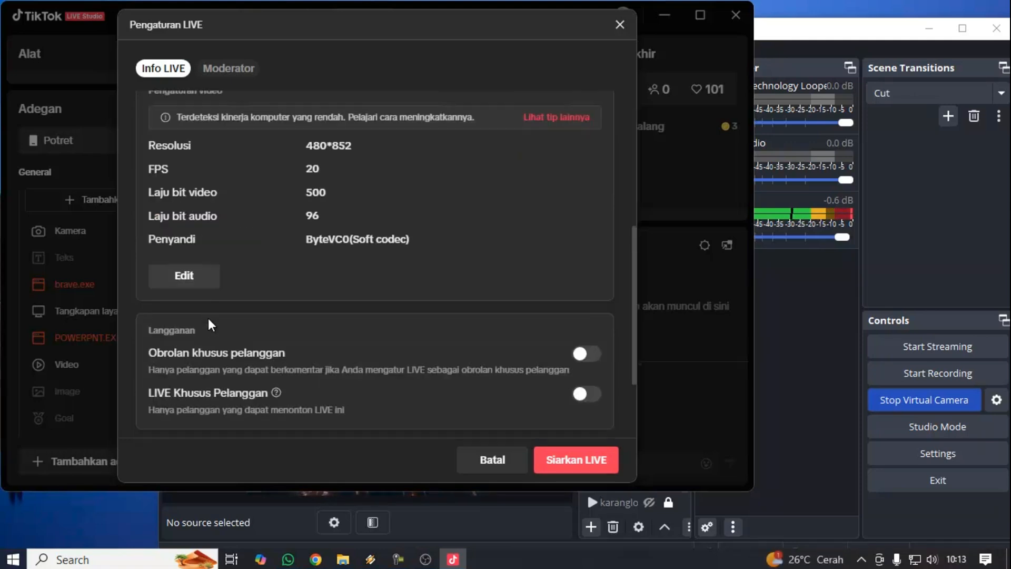
scroll(137, 288, down, 2)
scroll(137, 289, up, 4)
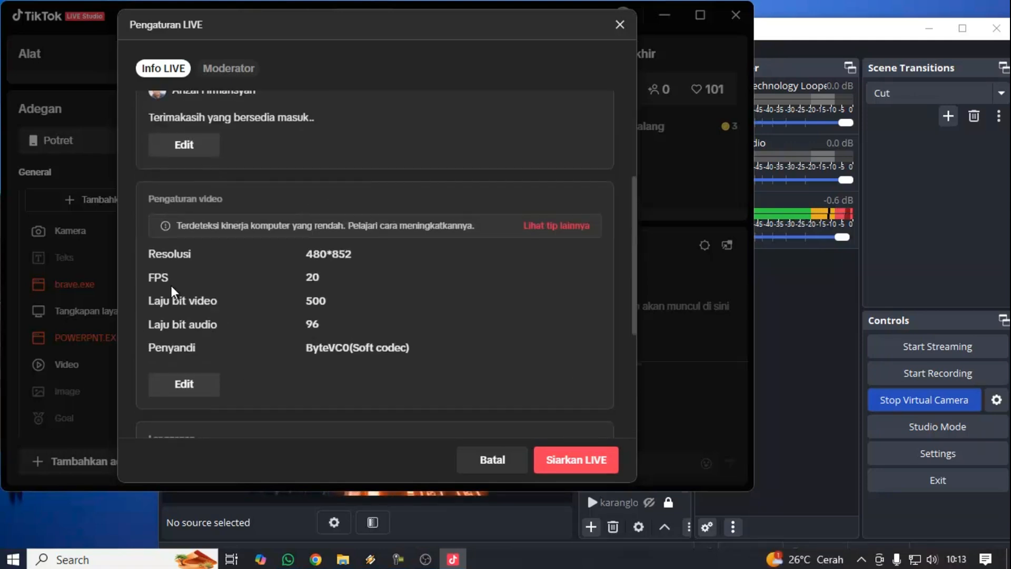
scroll(264, 321, down, 4)
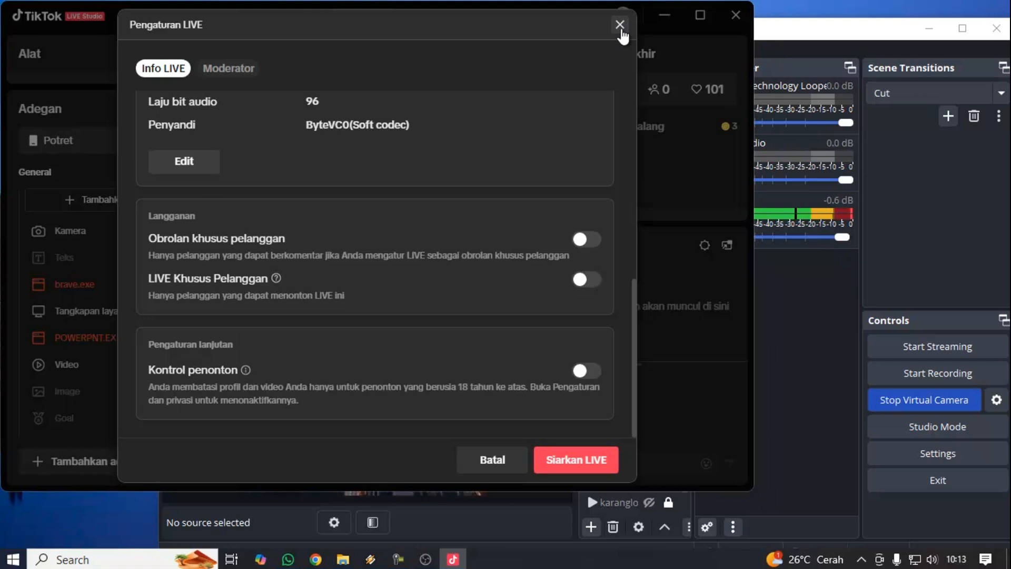
click(620, 25)
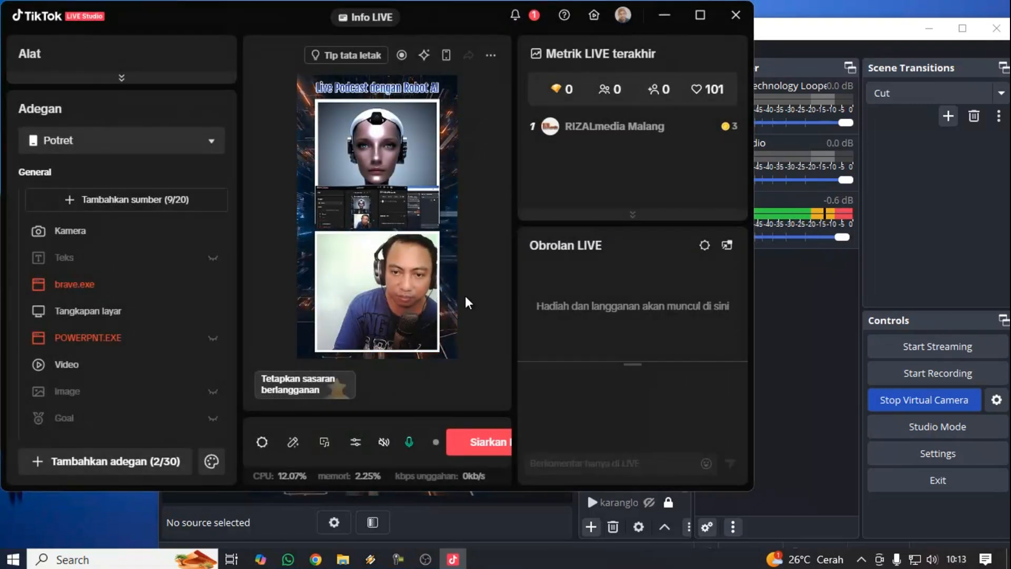
click(795, 390)
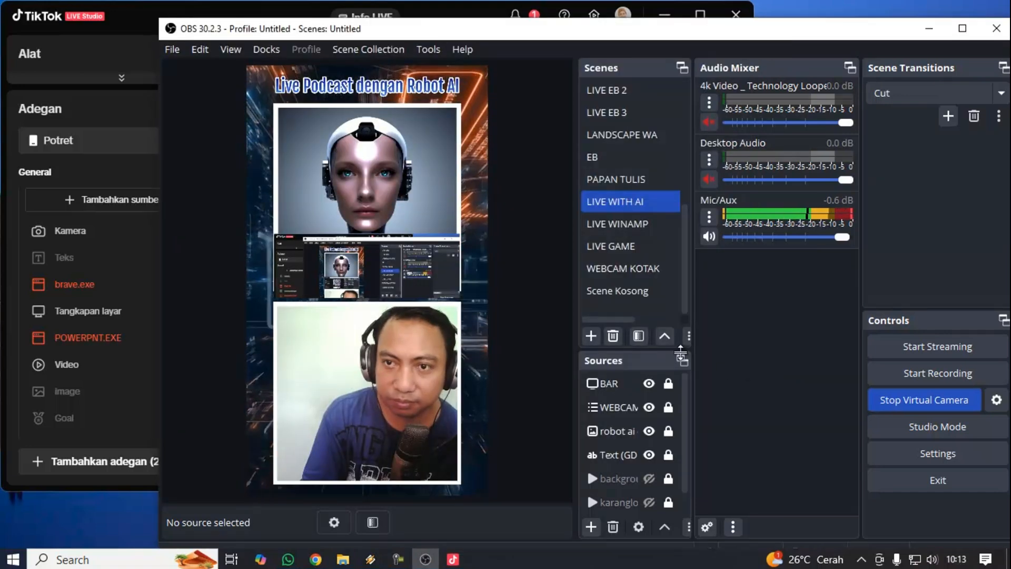